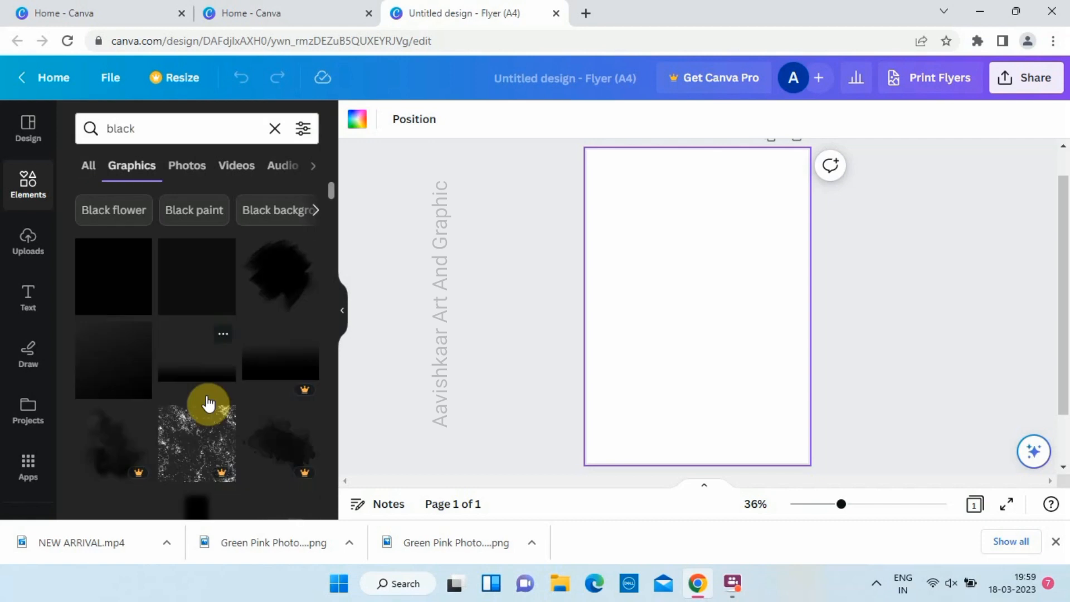
Add the plain black square graphic and resize it into a full-width band across the top of the page
click(273, 222)
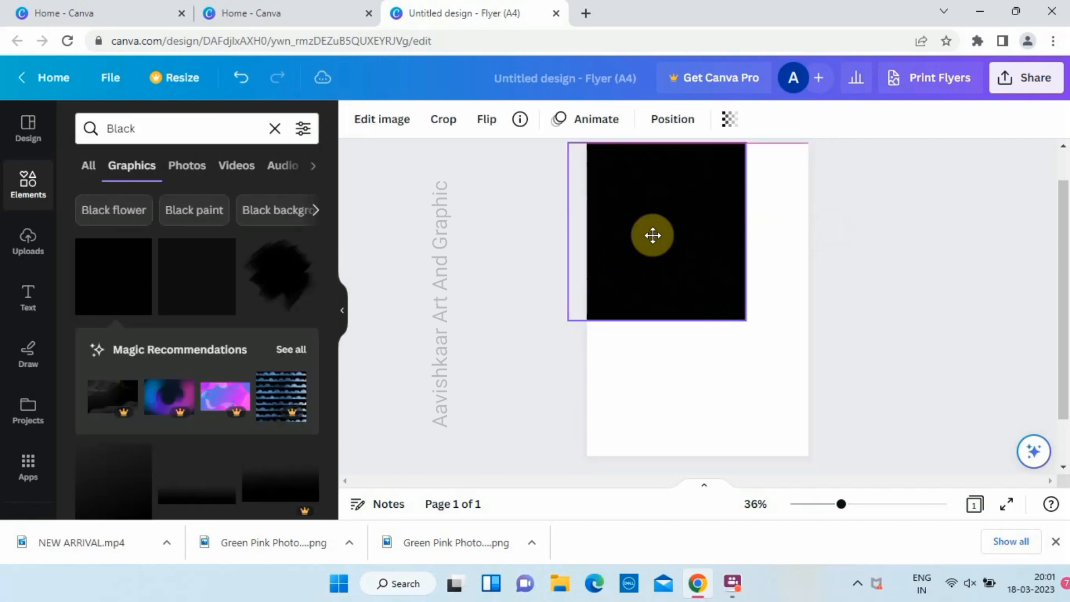
drag(652, 234, 673, 244)
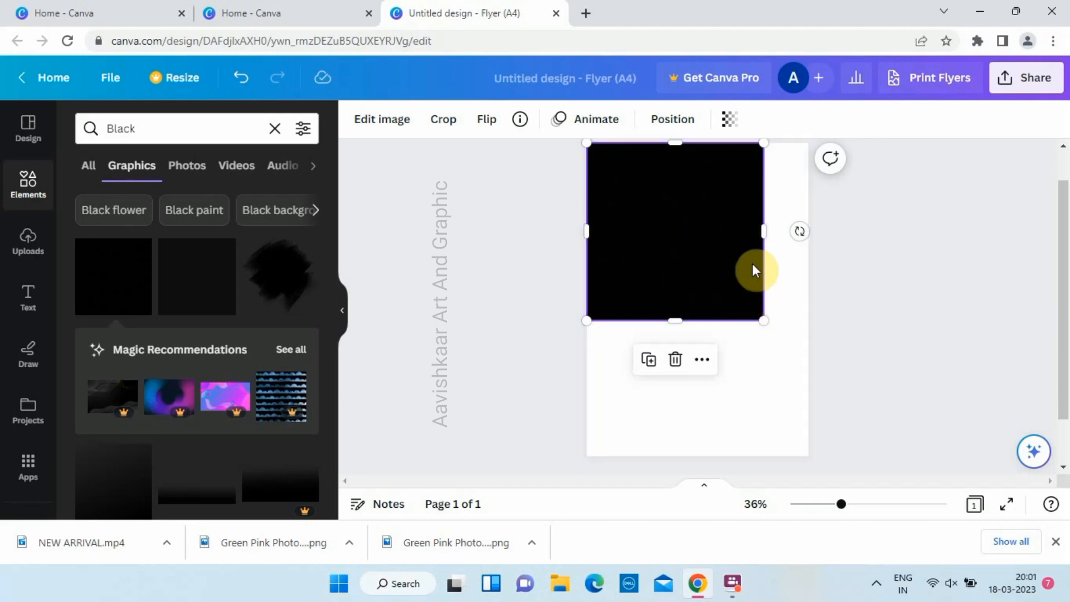
mouse_move(763, 231)
mouse_down()
mouse_move(808, 230)
mouse_move(764, 217)
mouse_move(772, 222)
mouse_up()
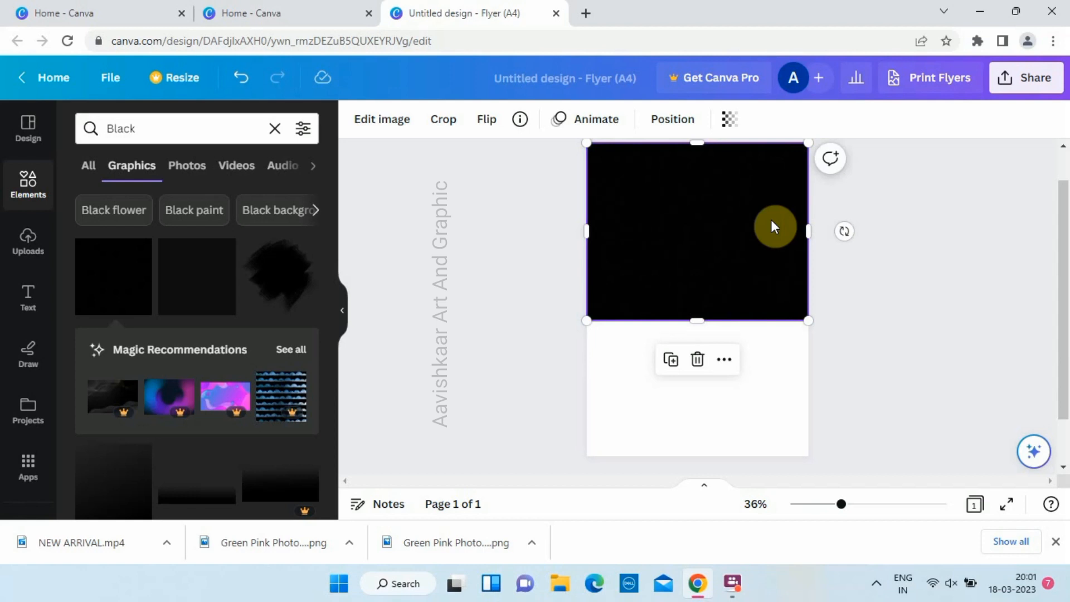
drag(700, 321, 714, 188)
click(500, 266)
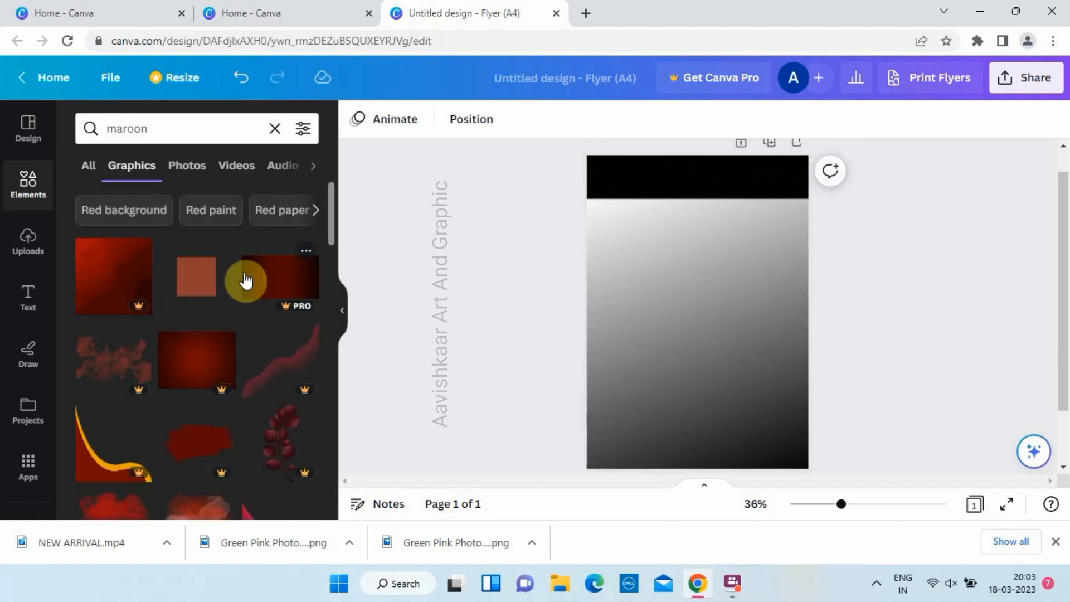
Add the plain maroon square and stretch it over the page below the black band, about 210 by 255.8
click(182, 291)
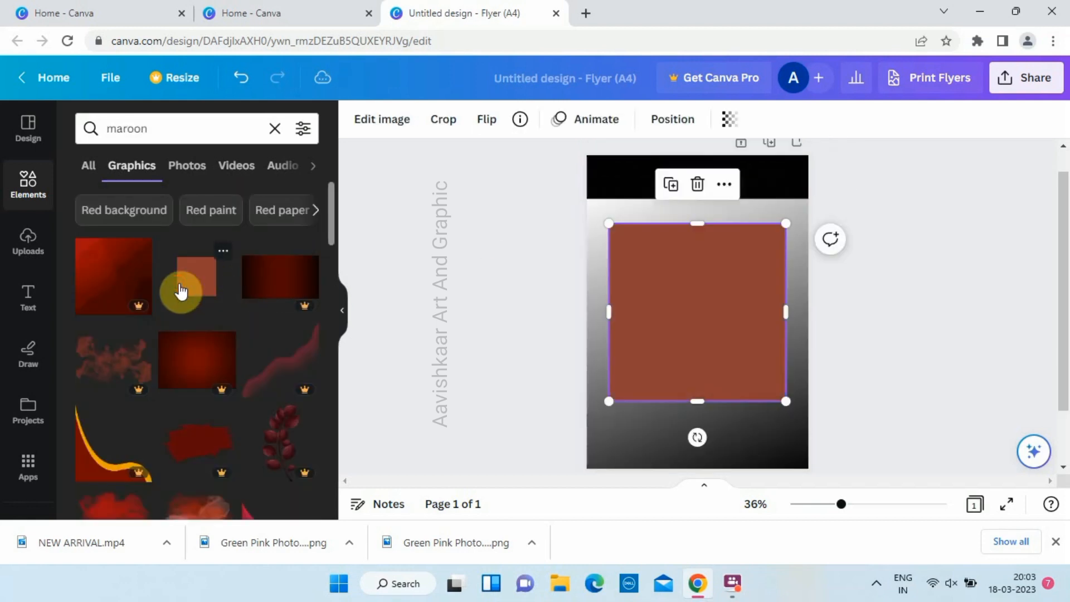
drag(700, 422, 700, 462)
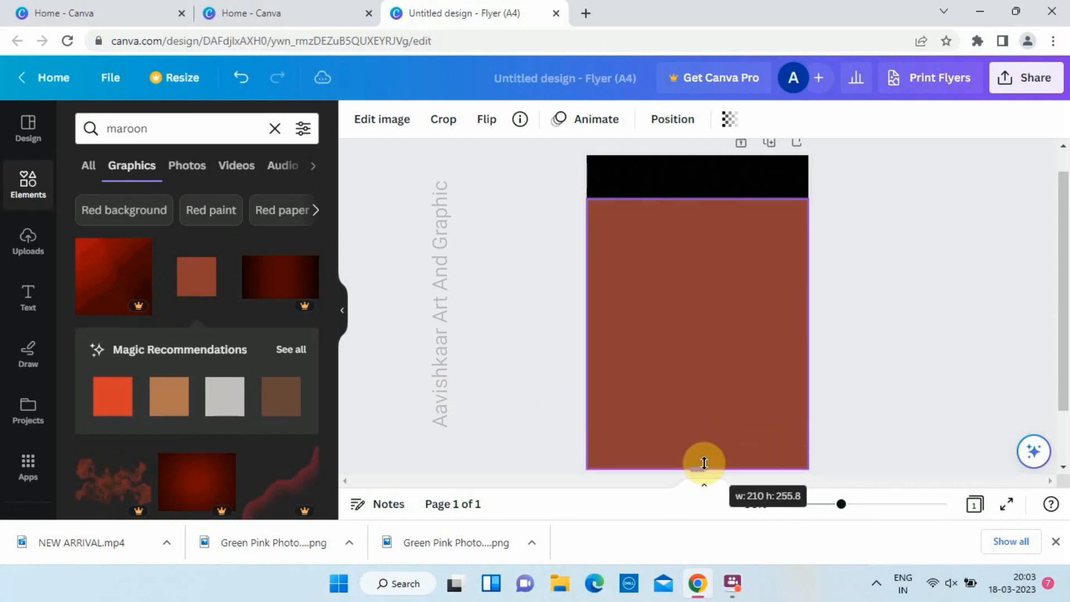
click(504, 377)
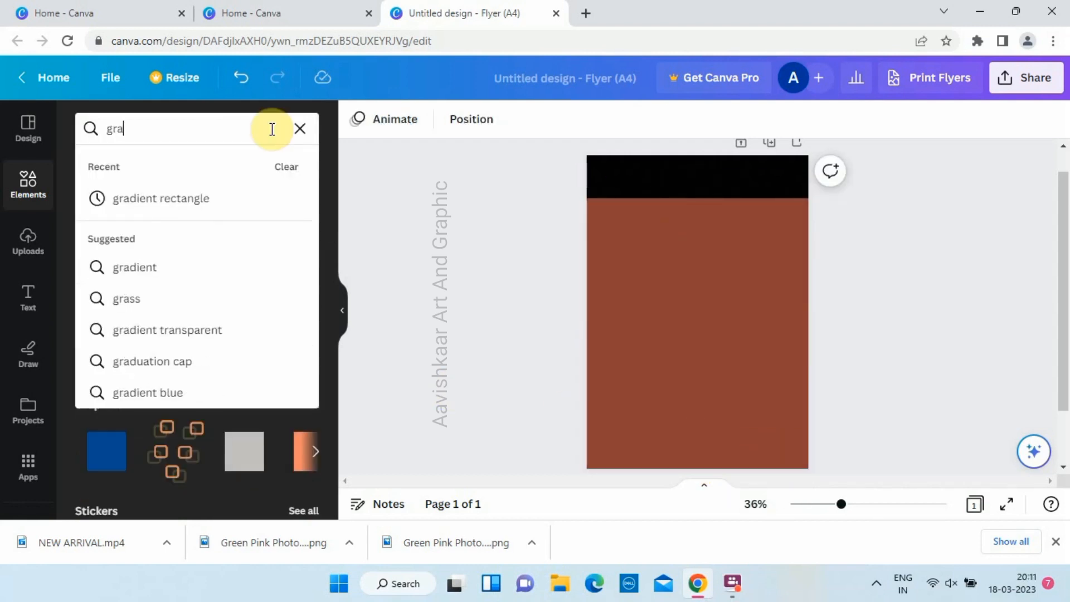
Search the graphics for "gradient" and place the pink-and-yellow blob in the lower part of the maroon area
text(a)
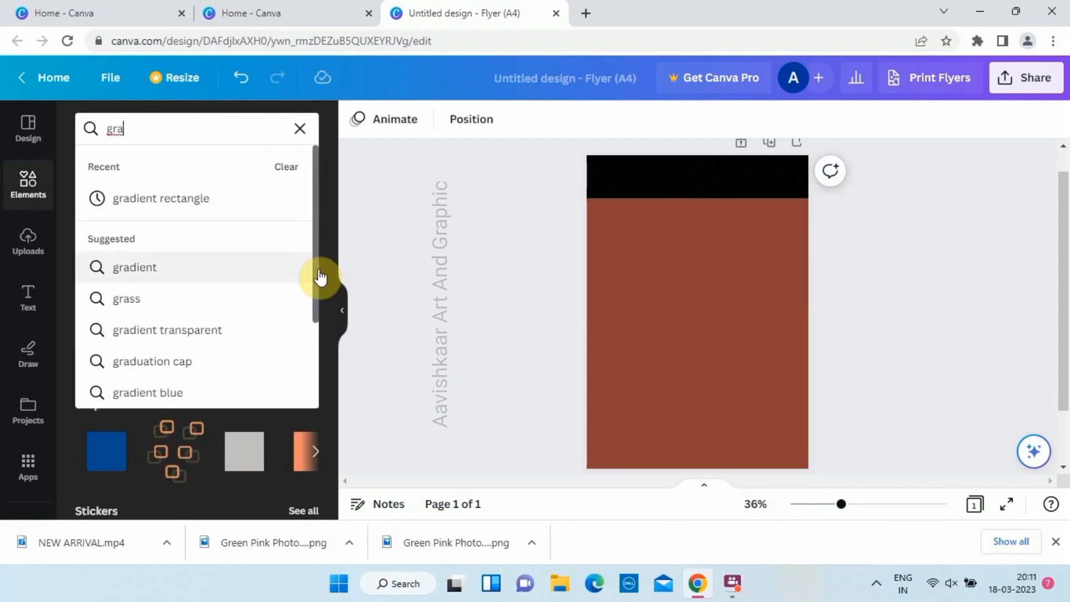
click(174, 264)
click(134, 165)
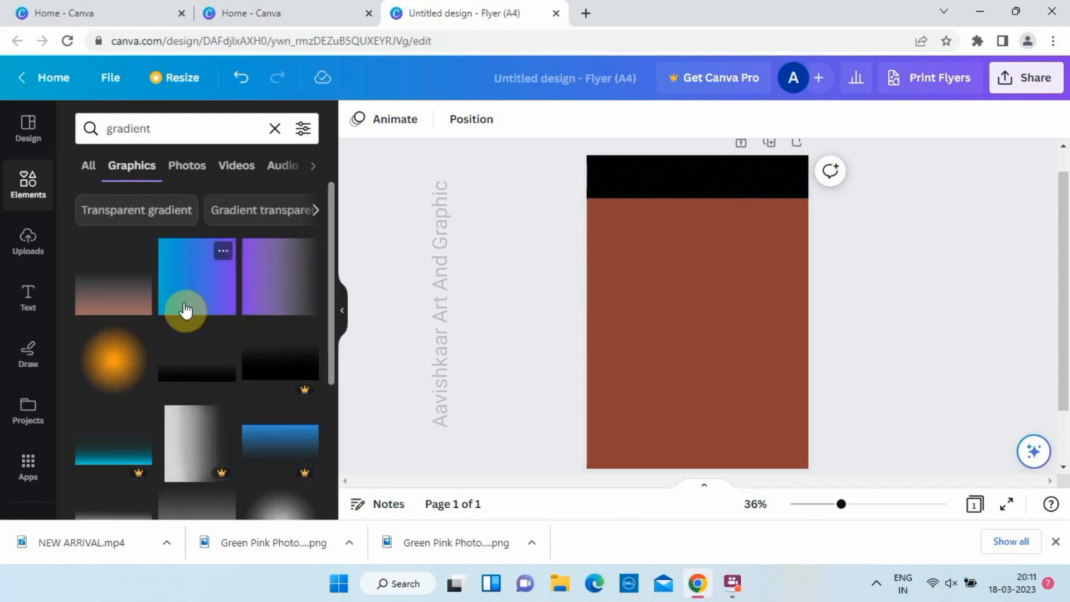
scroll(187, 310, down, 5)
click(190, 259)
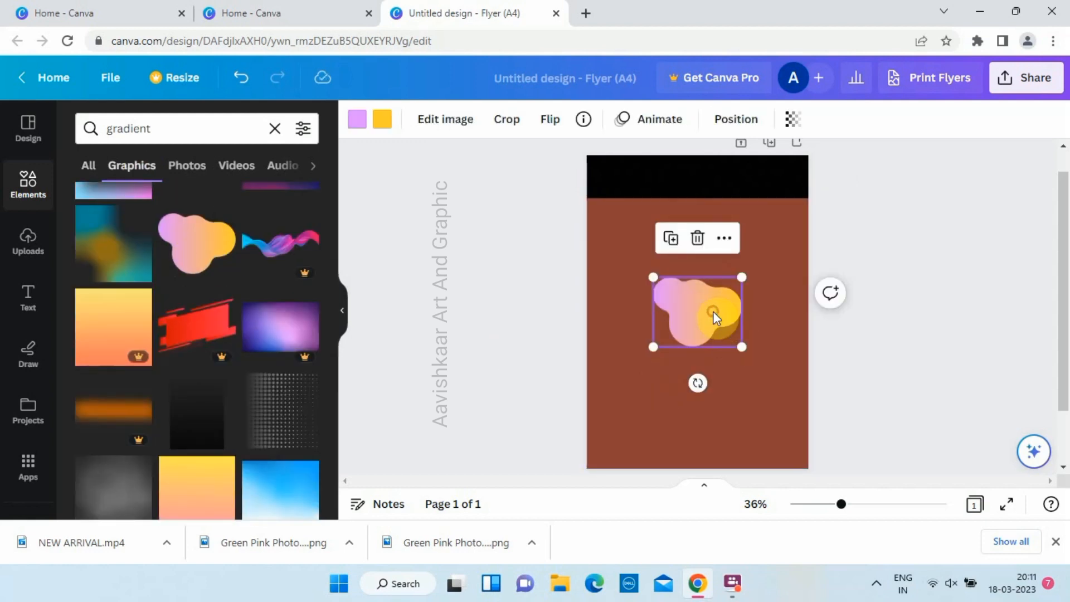
drag(712, 312, 681, 399)
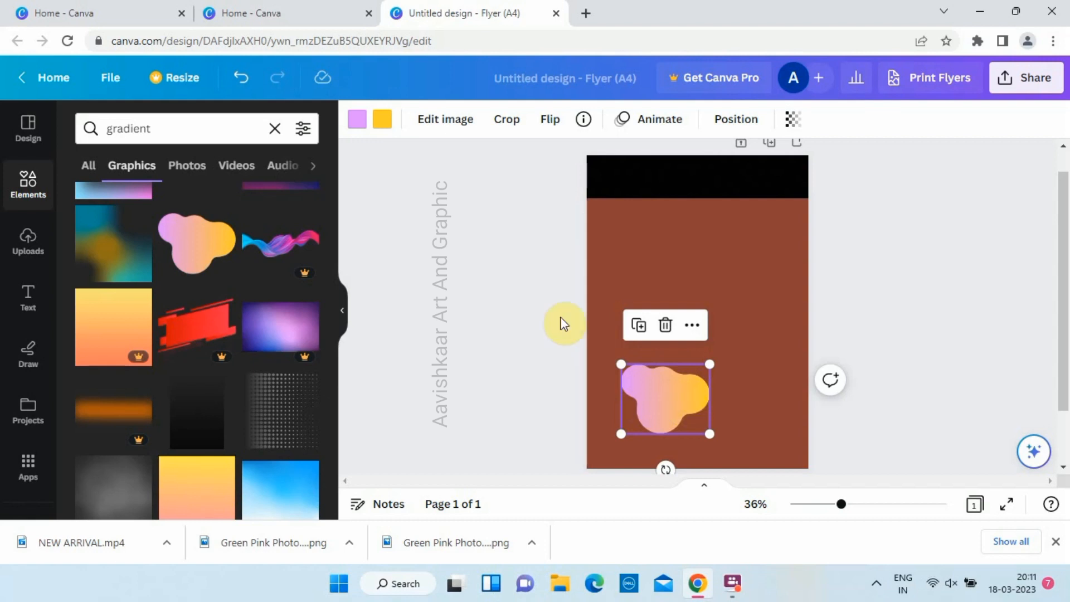
Try white, light grey and mid-grey for the blob's two gradient colours
click(357, 121)
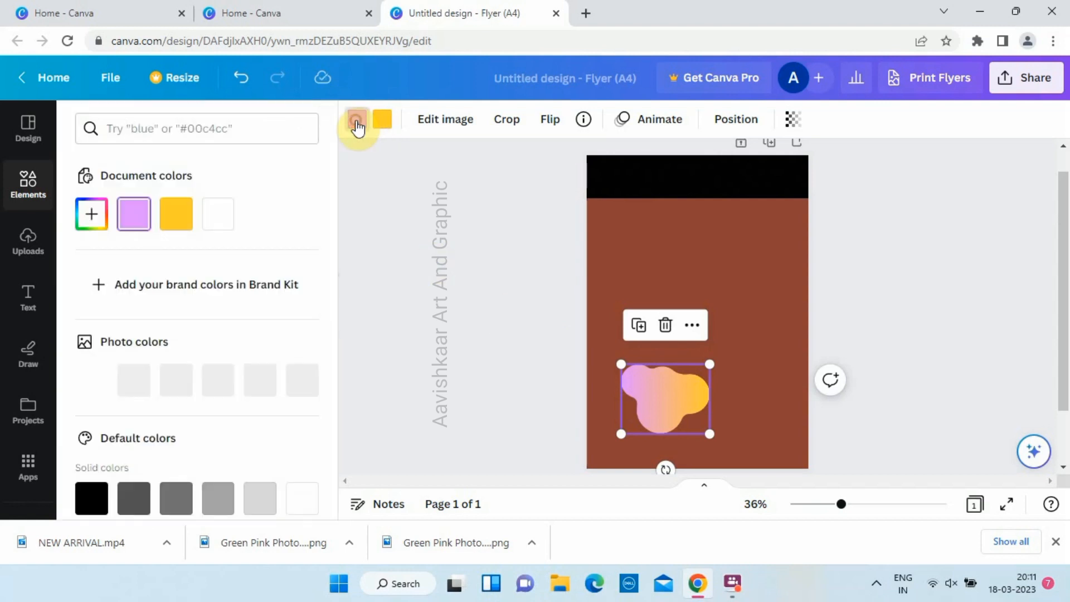
click(229, 219)
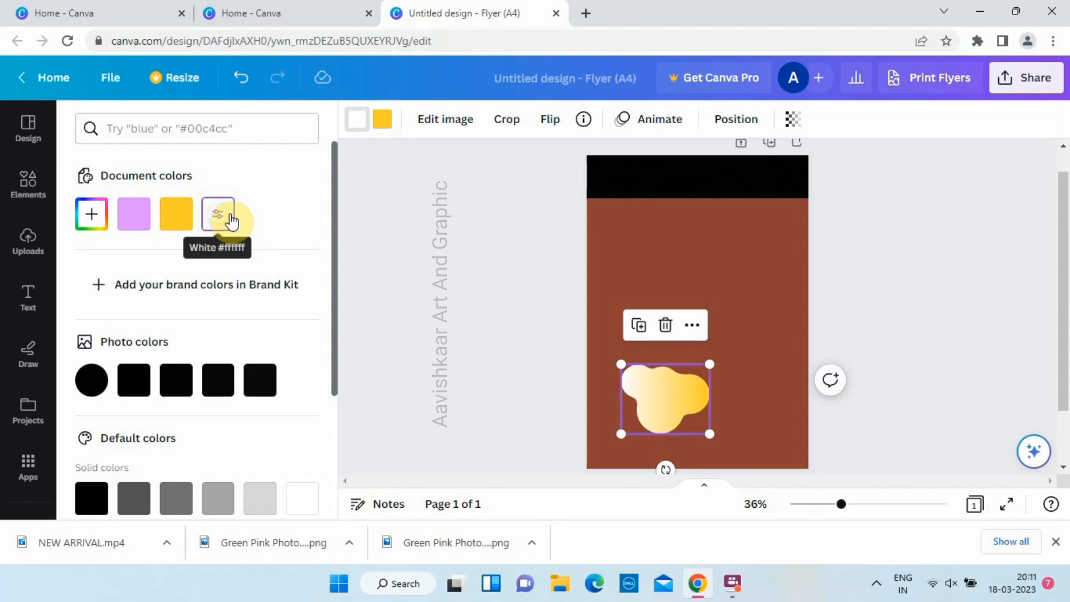
click(385, 120)
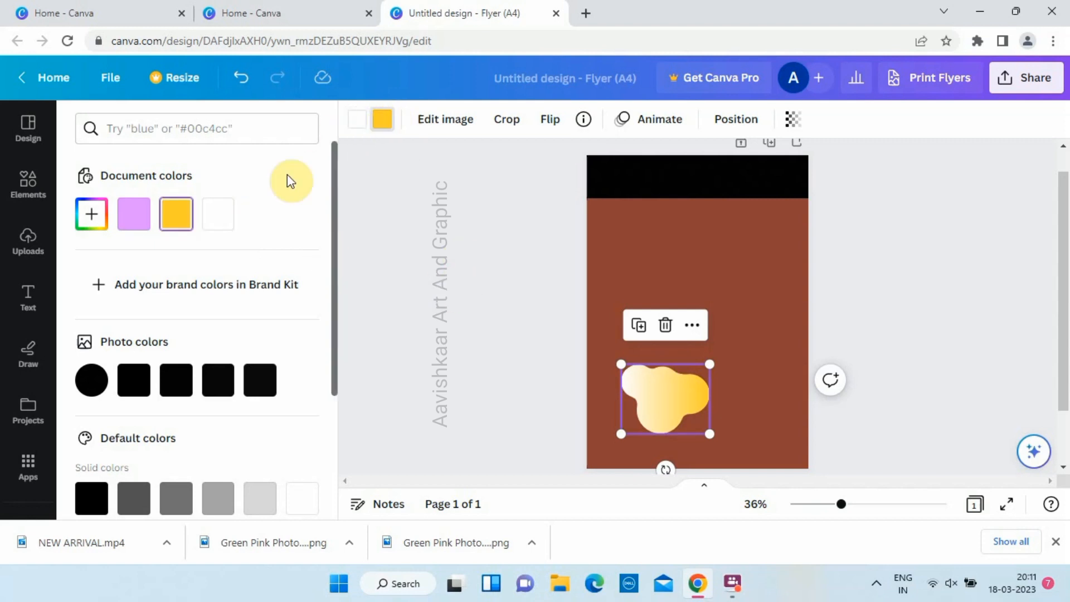
scroll(218, 345, down, 3)
click(268, 317)
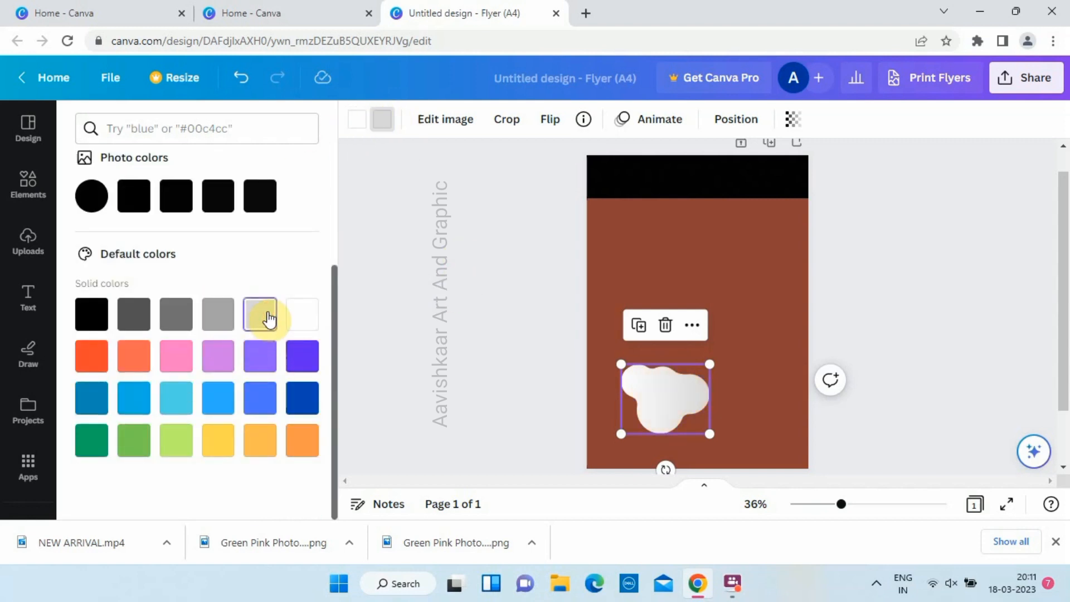
click(176, 314)
click(362, 126)
click(178, 326)
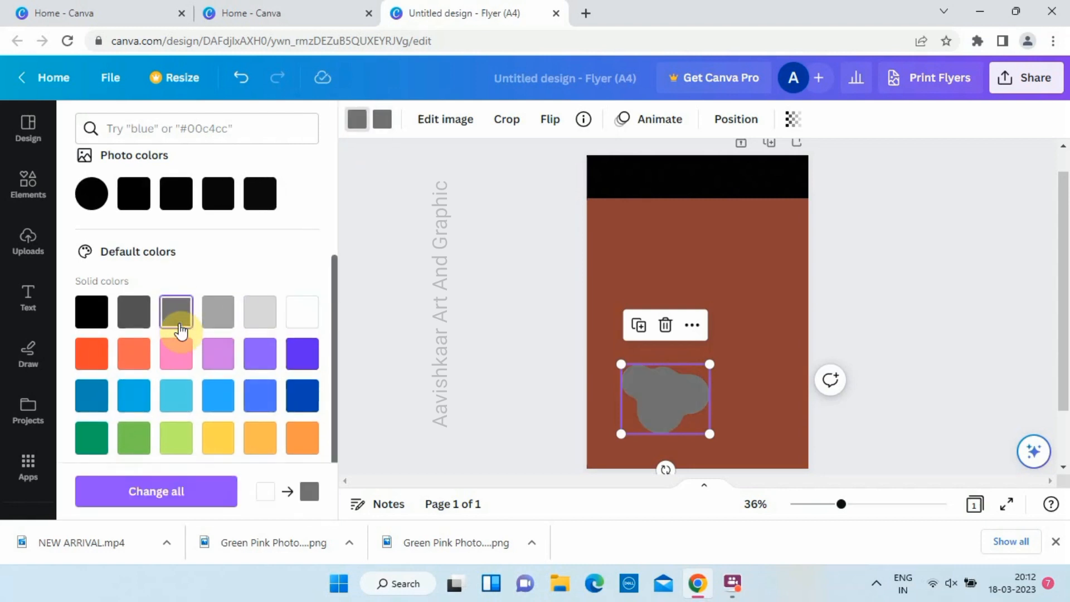
Set both gradient colours of the blob to light grey
click(259, 312)
click(383, 119)
click(259, 321)
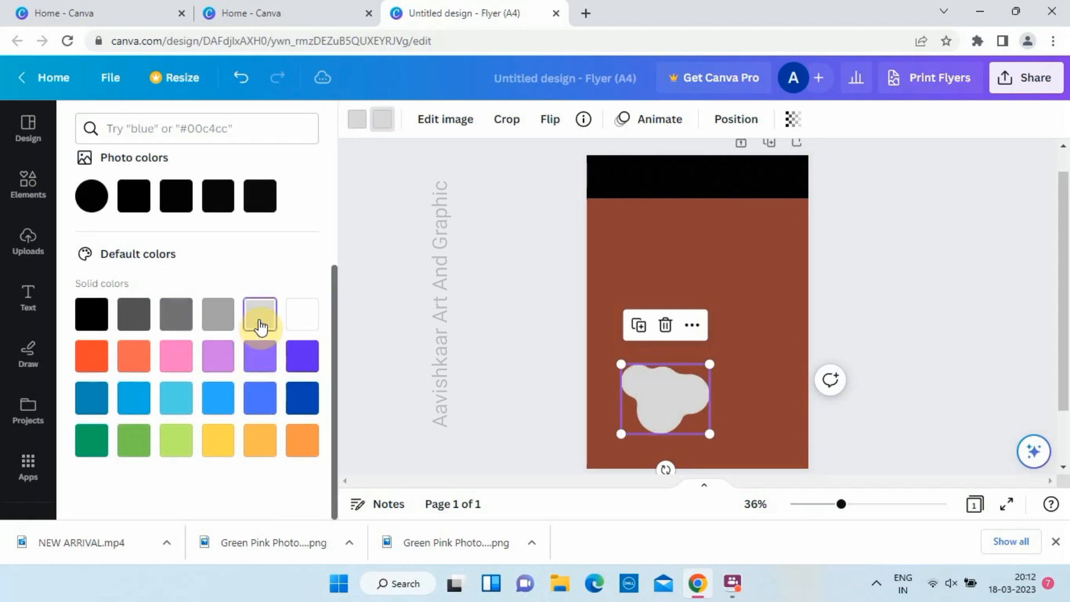
click(450, 310)
Enlarge the blob beyond the page width and rotate it so its rounded lobe rises over the lower half
click(720, 399)
click(666, 387)
drag(673, 463, 551, 566)
drag(629, 440, 705, 410)
drag(576, 398, 531, 402)
drag(695, 396, 722, 356)
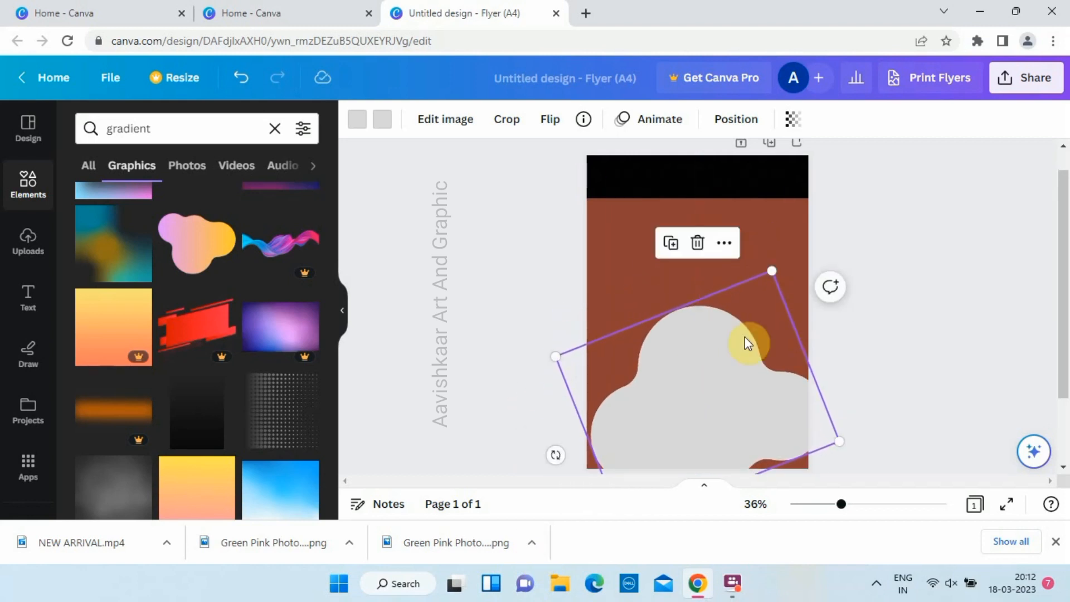
Rotate and enlarge the blob further, placing it so its curved edge forms a wavy shape across the page's bottom
drag(553, 454, 510, 335)
drag(634, 375, 670, 342)
click(578, 310)
click(652, 358)
drag(580, 313, 506, 283)
drag(682, 377, 715, 475)
drag(891, 413, 869, 373)
drag(759, 403, 765, 409)
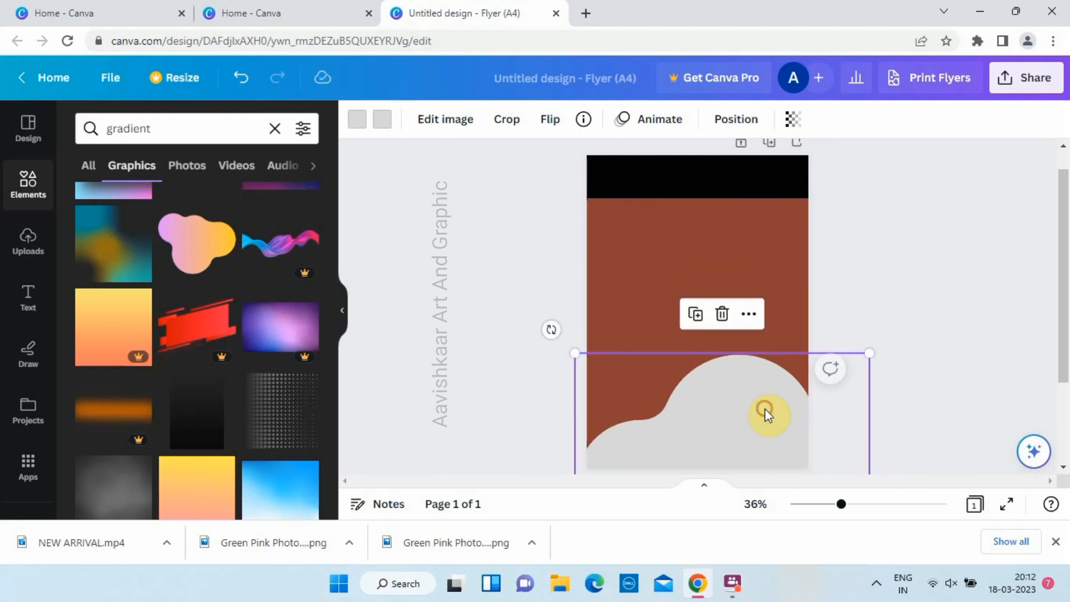
click(478, 322)
Search the graphics for "3d circle", add the light grey circle, and place it small at the page's lower-left corner
click(275, 129)
text(3d circle)
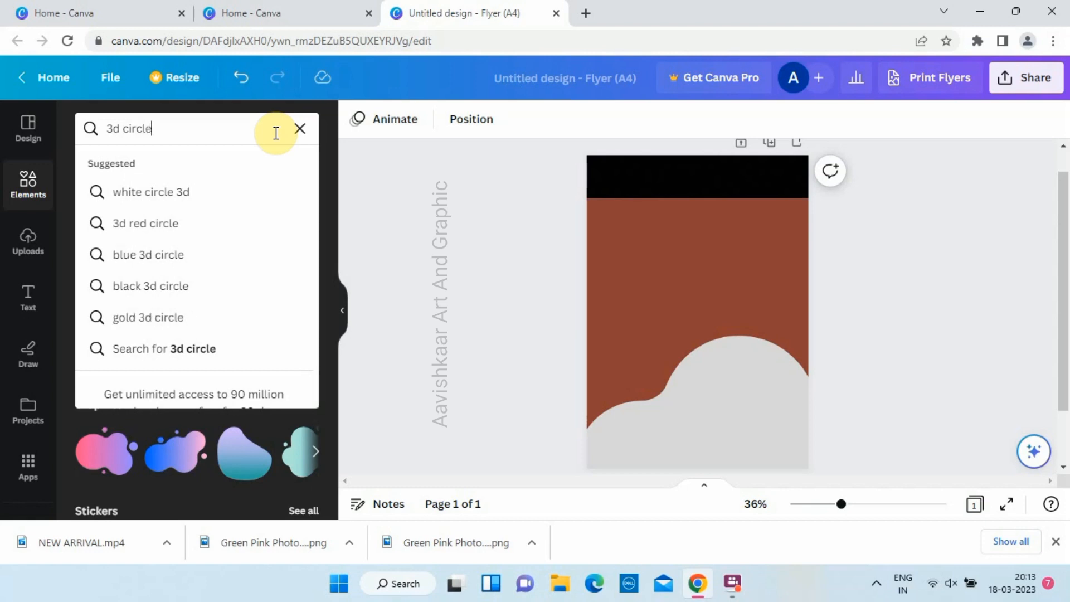
key(Return)
click(134, 167)
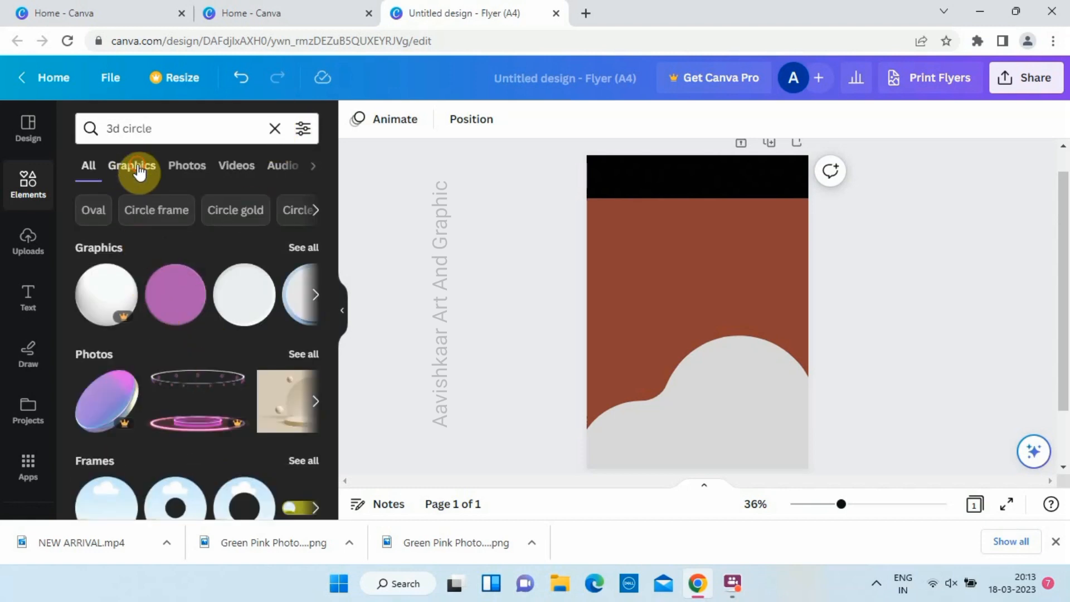
click(282, 290)
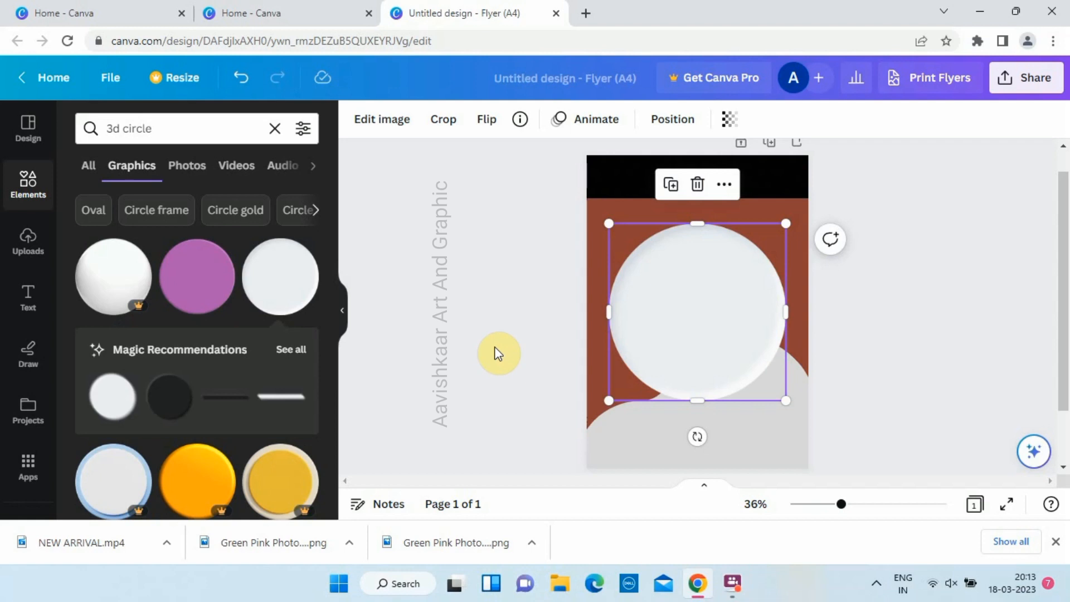
drag(785, 224, 619, 428)
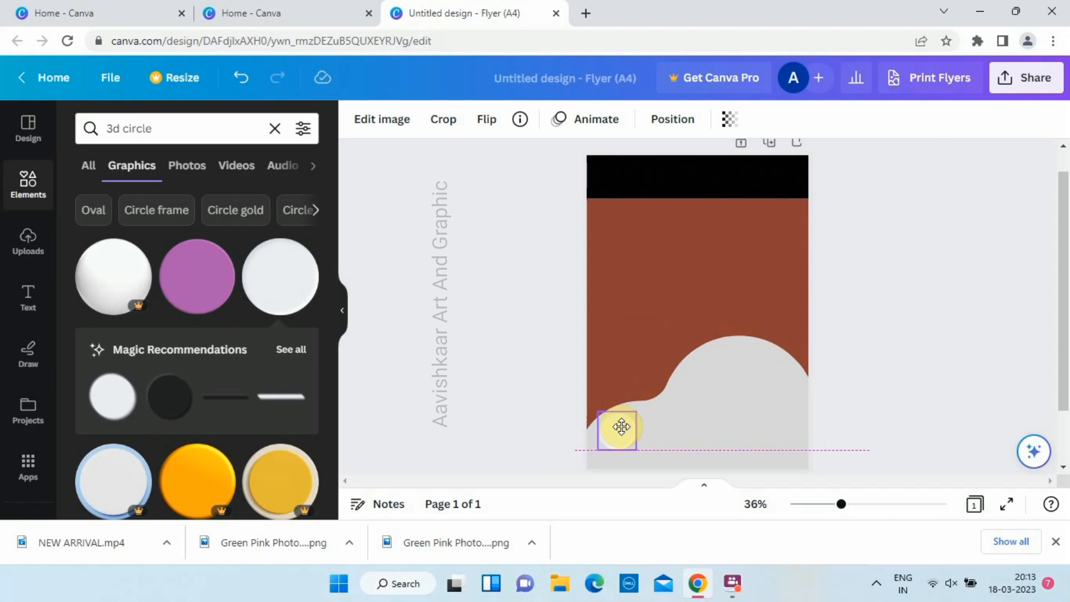
Recolour both gradient colours of the large wavy blob to dark grey
click(743, 381)
click(373, 113)
scroll(148, 299, down, 5)
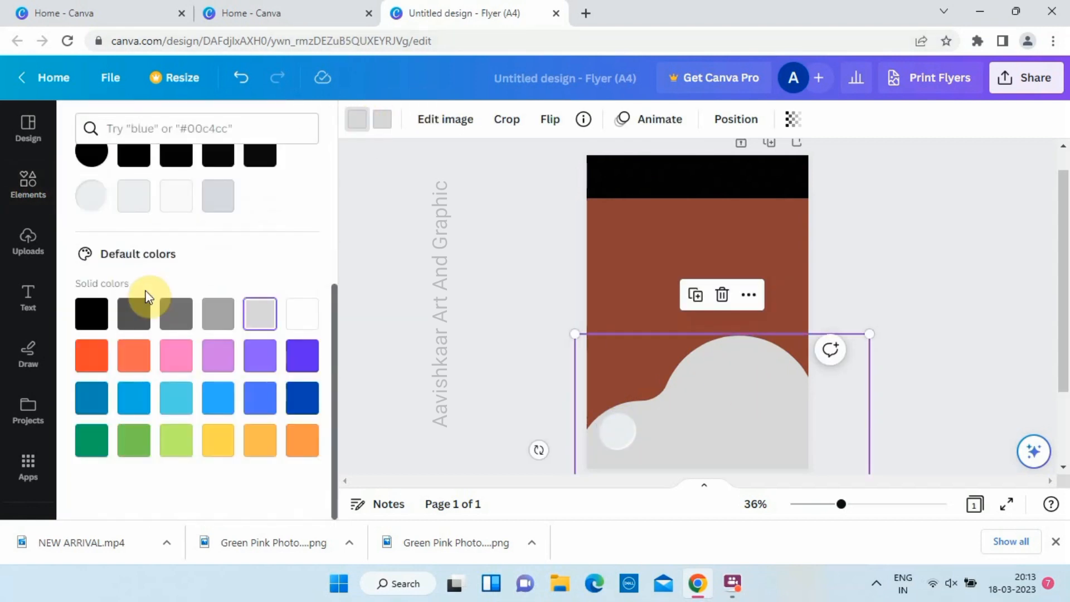
click(131, 349)
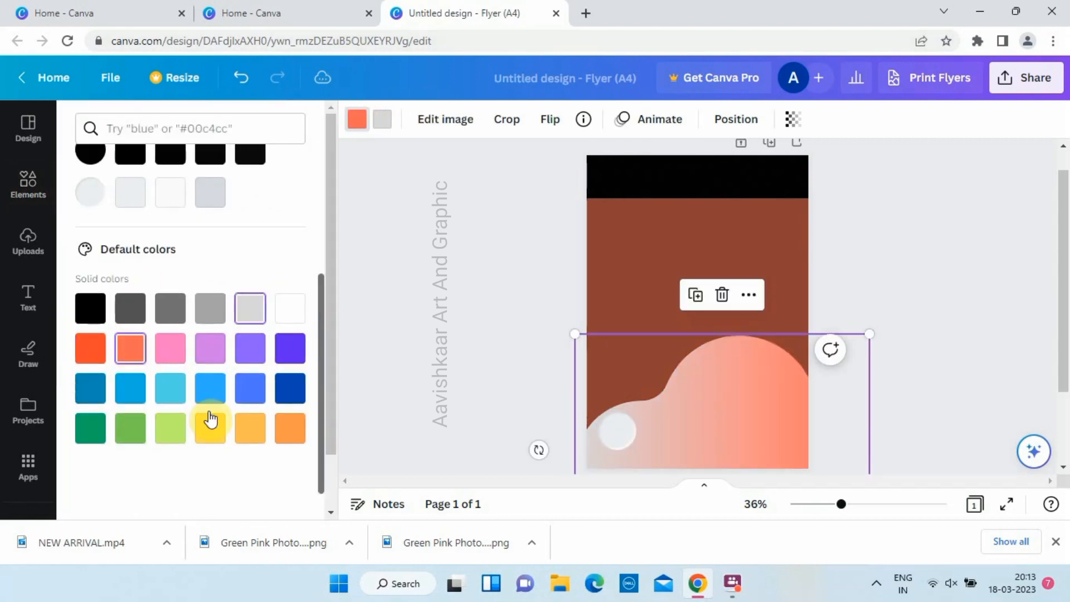
click(96, 360)
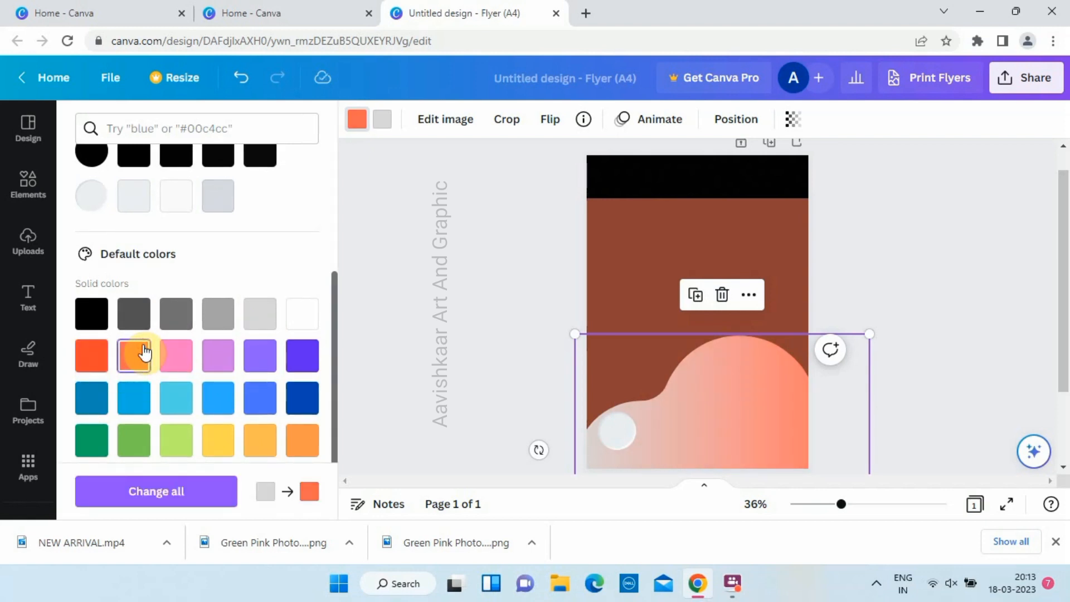
click(171, 323)
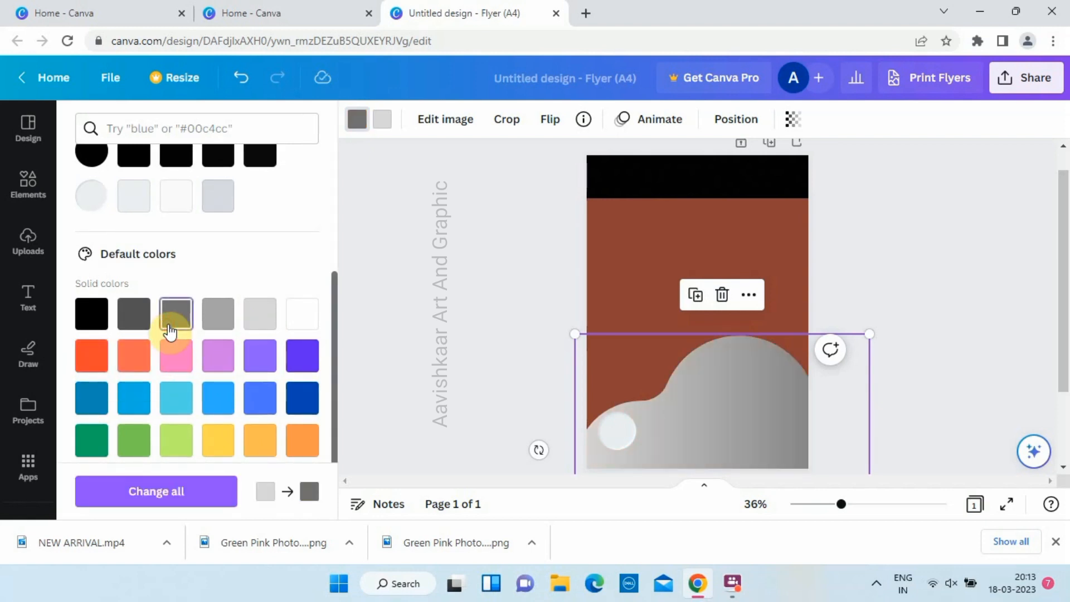
click(131, 315)
click(382, 120)
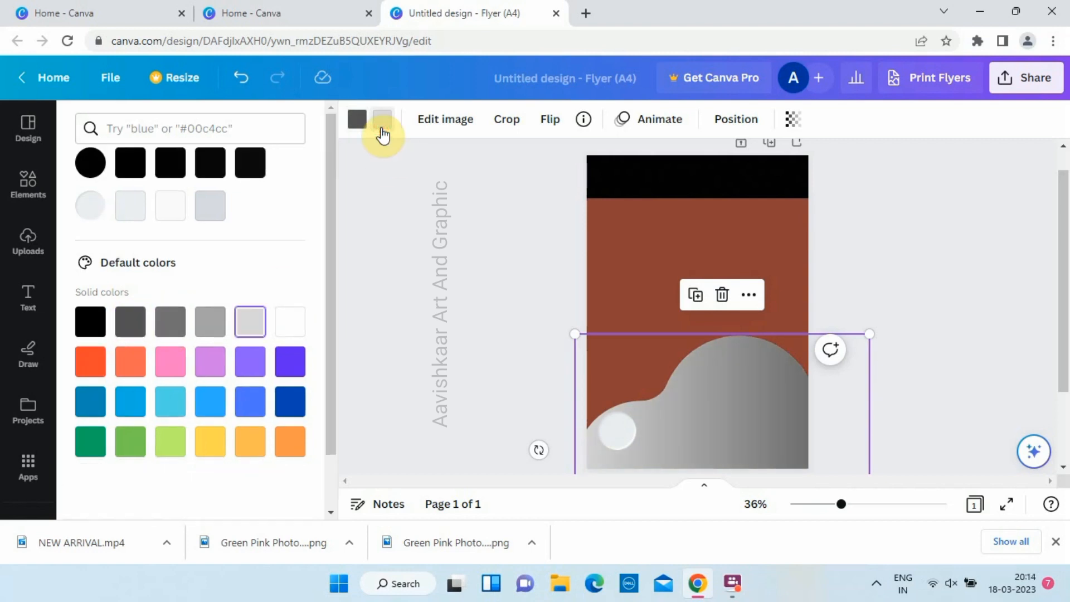
click(124, 329)
click(496, 355)
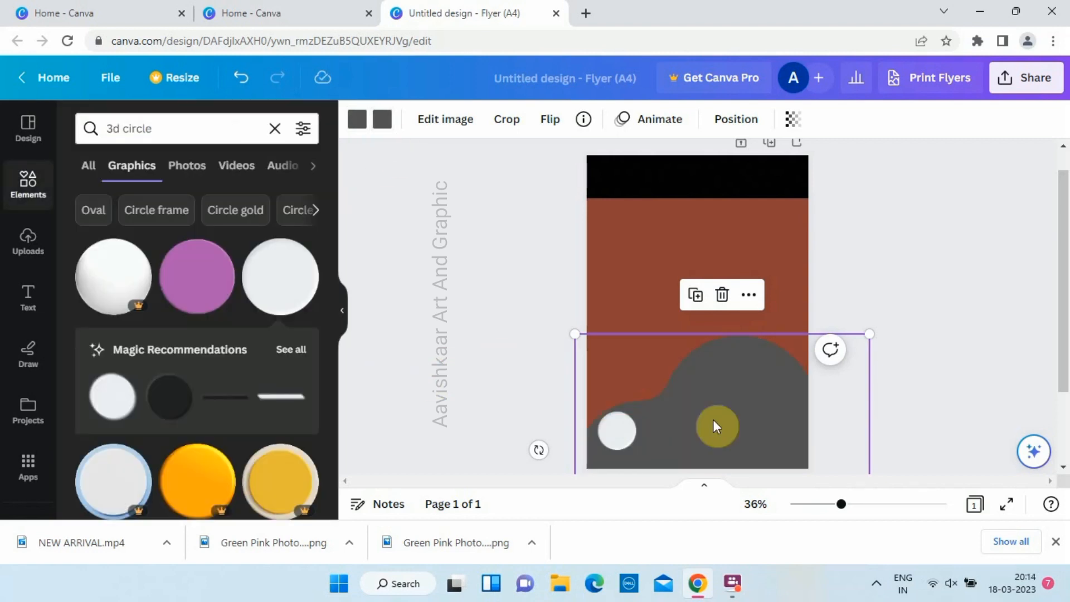
Duplicate the small 3D circle twice to form a row of three circles across the dark grey shape
click(619, 432)
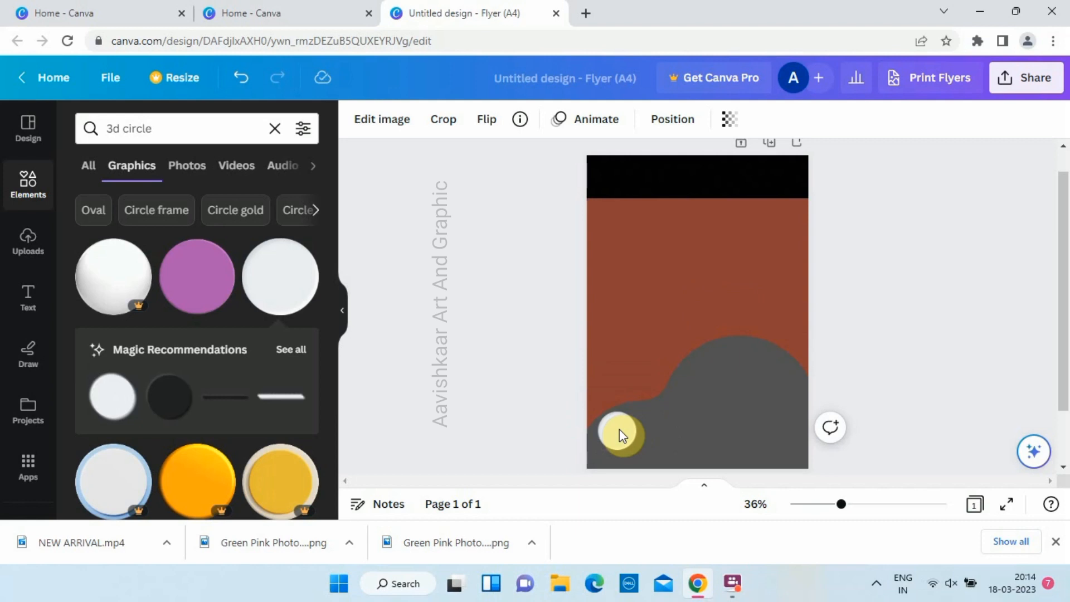
key(ctrl+d)
drag(620, 429, 675, 420)
key(ctrl+d)
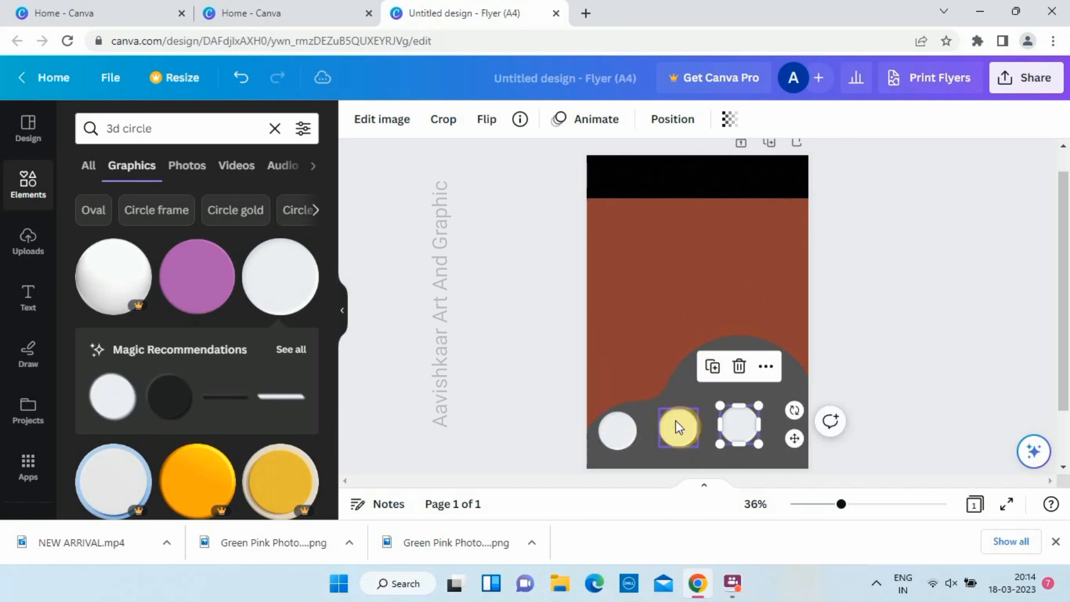
click(527, 430)
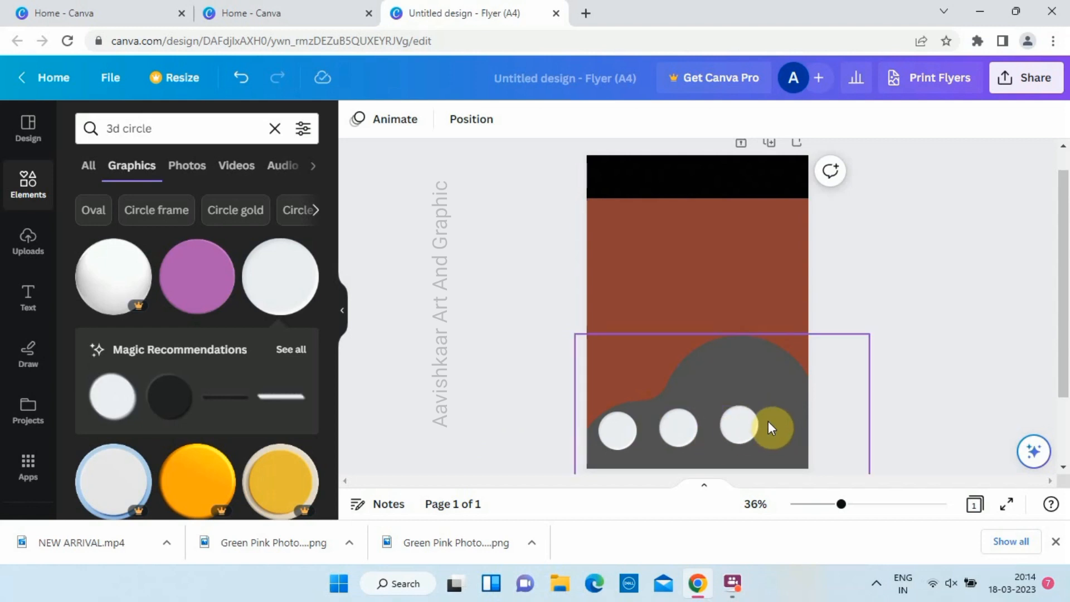
click(768, 423)
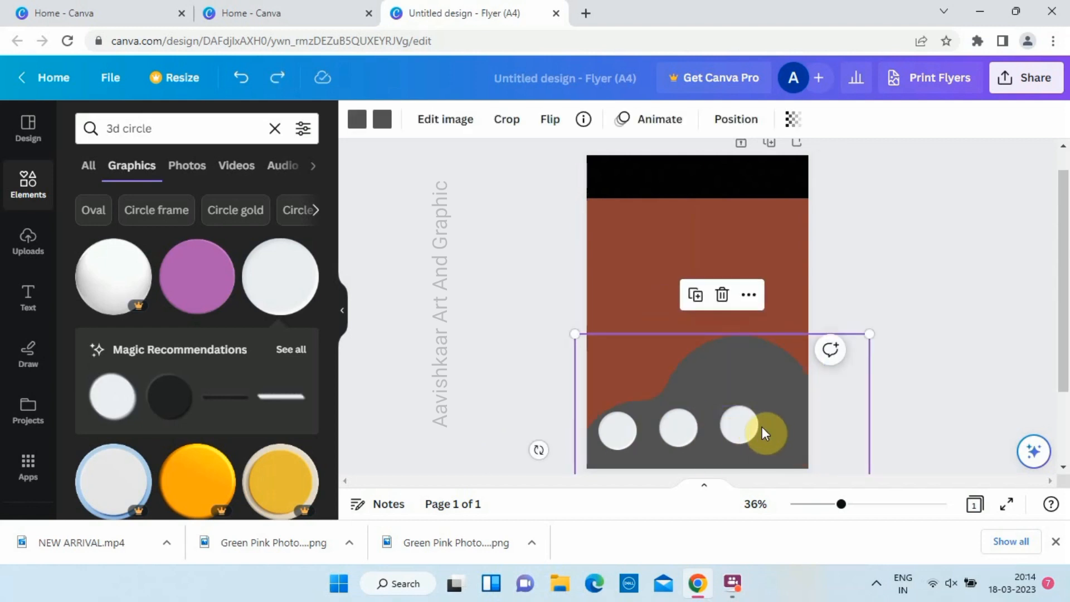
double_click(761, 427)
click(523, 373)
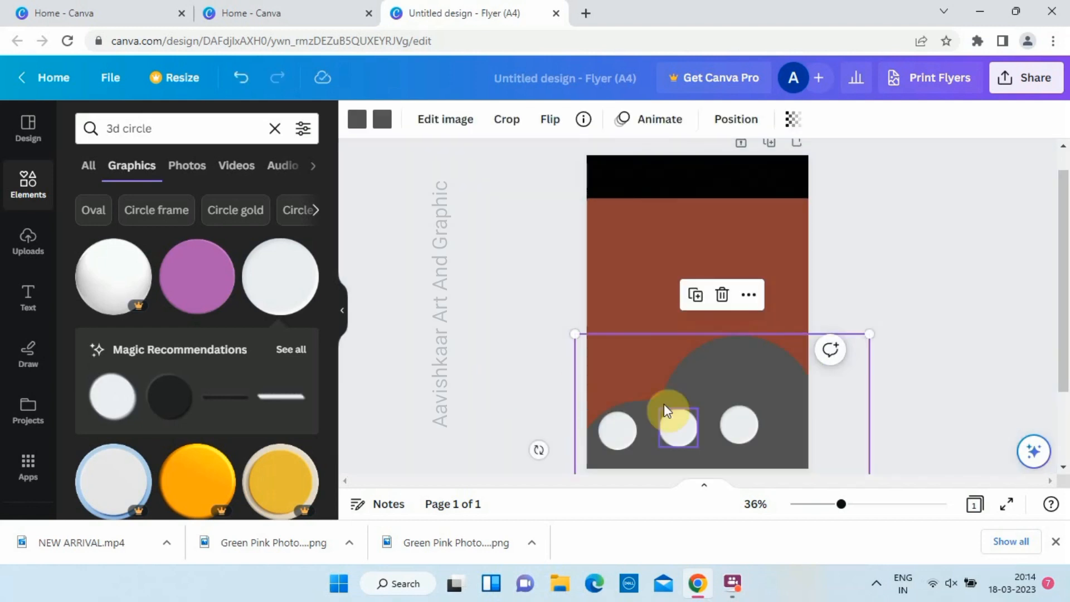
mouse_move(759, 420)
mouse_down()
mouse_move(746, 420)
mouse_move(757, 410)
mouse_move(745, 428)
mouse_move(753, 428)
mouse_up()
key(ctrl+z)
key(ctrl+z)
key(ctrl+z)
click(473, 403)
Reposition the three circles so they form an evenly spaced, level row along the bottom of the page
click(740, 428)
drag(741, 428, 767, 428)
drag(677, 430, 702, 431)
click(617, 433)
mouse_move(616, 432)
mouse_down()
mouse_move(637, 433)
mouse_move(628, 433)
mouse_up()
click(704, 437)
drag(704, 436, 700, 427)
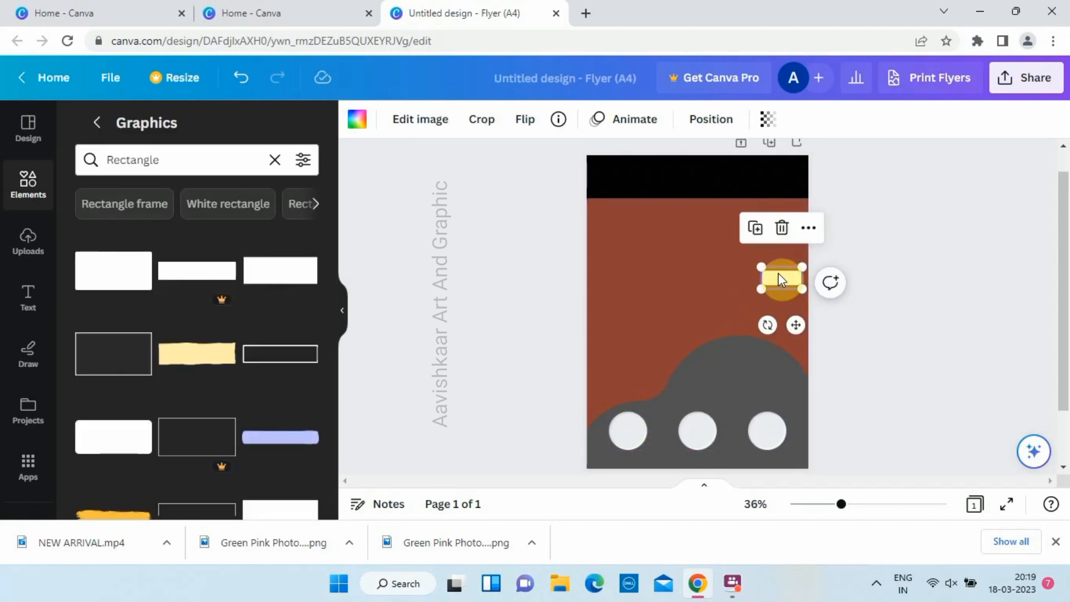
Duplicate the small white rectangle three times, stepping each copy down and to the left to form a four-step staircase
drag(778, 272, 723, 292)
key(ctrl+d)
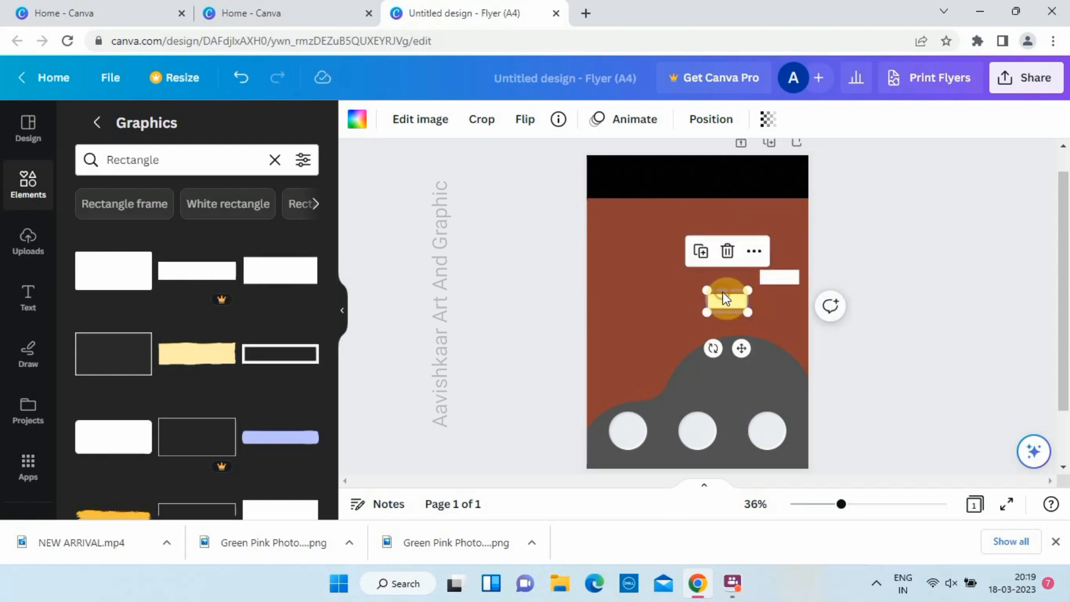
key(ctrl+d)
key(ctrl+d)
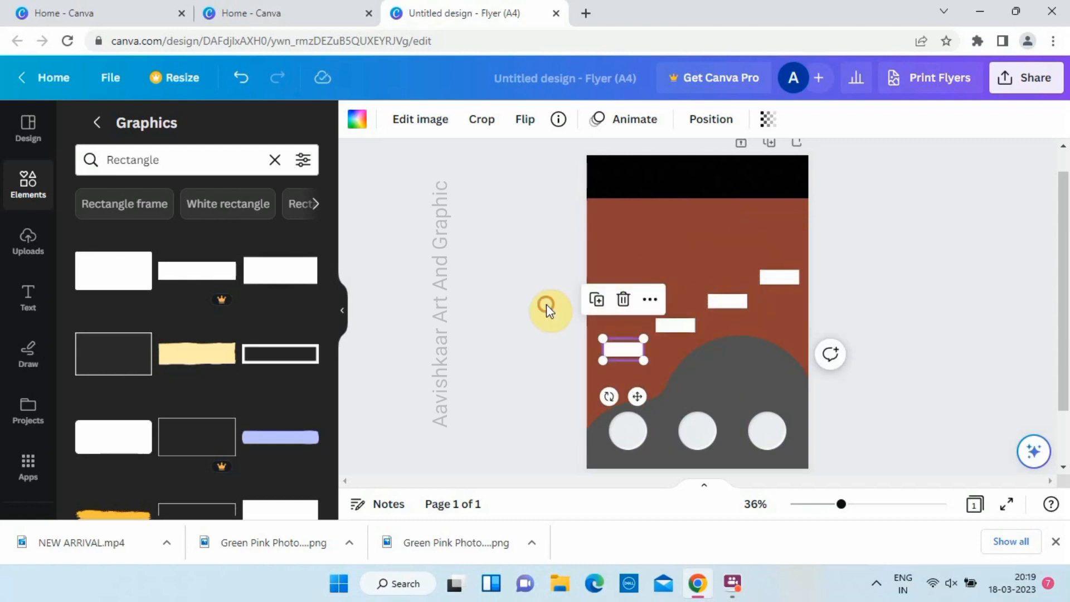
click(546, 305)
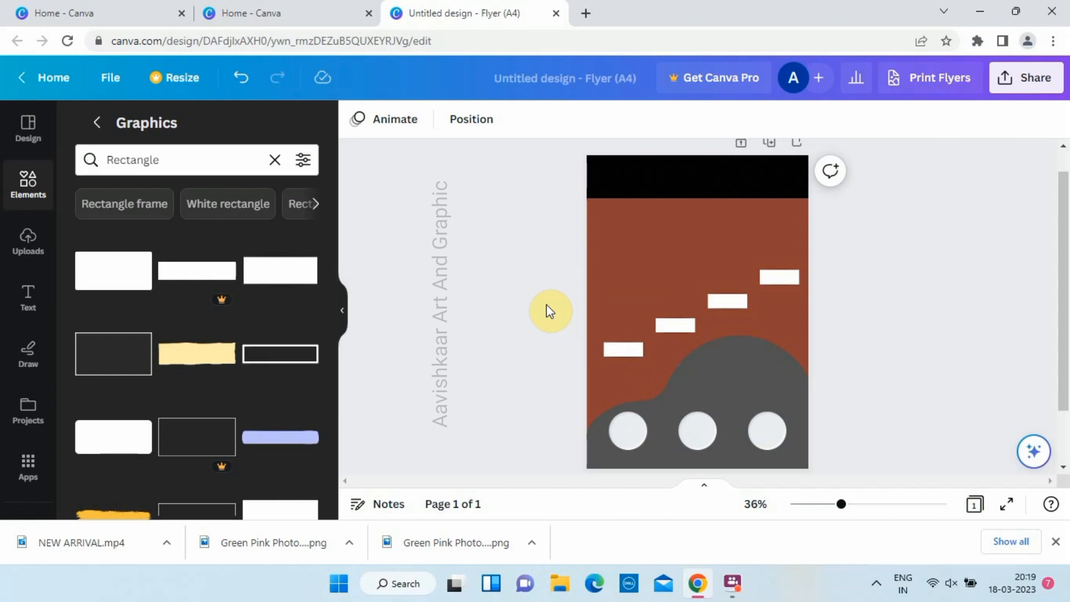
Recolour all four staircase rectangles to gray #a6a6a6
click(631, 350)
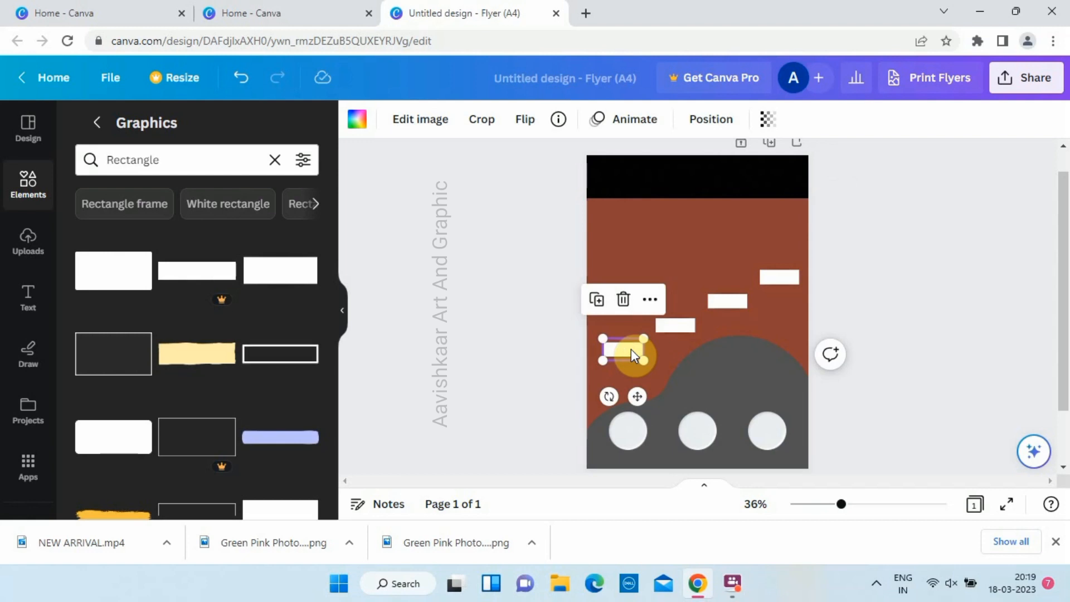
click(357, 119)
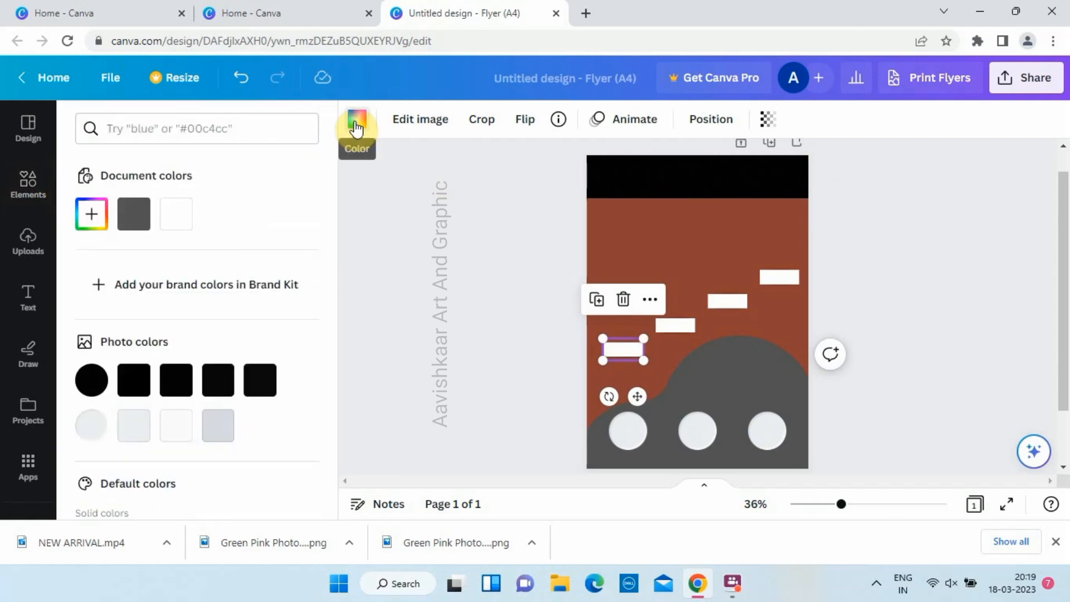
scroll(173, 339, down, 4)
click(223, 320)
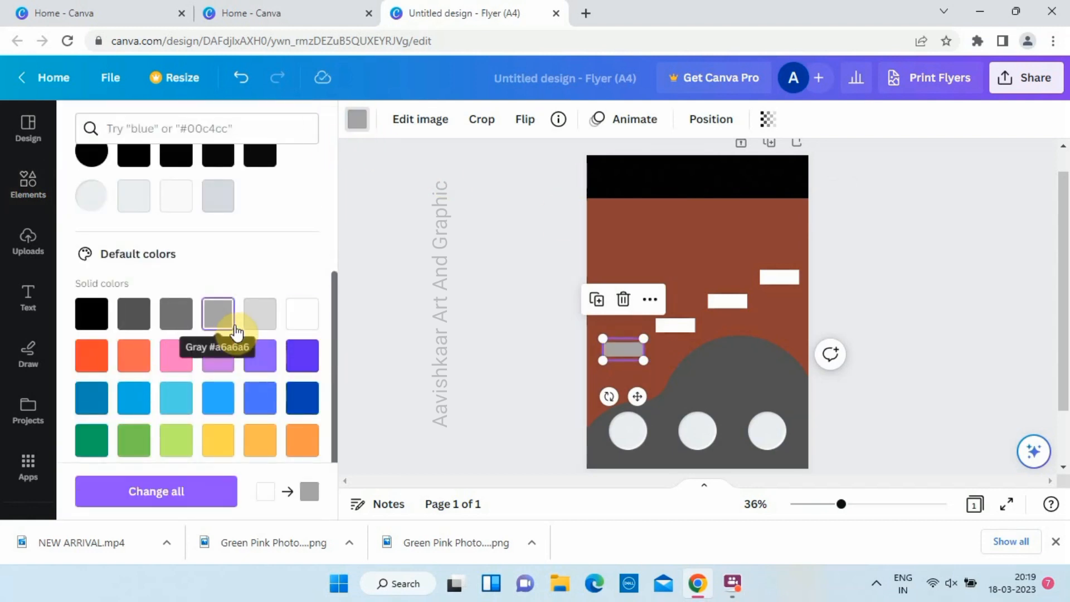
click(231, 322)
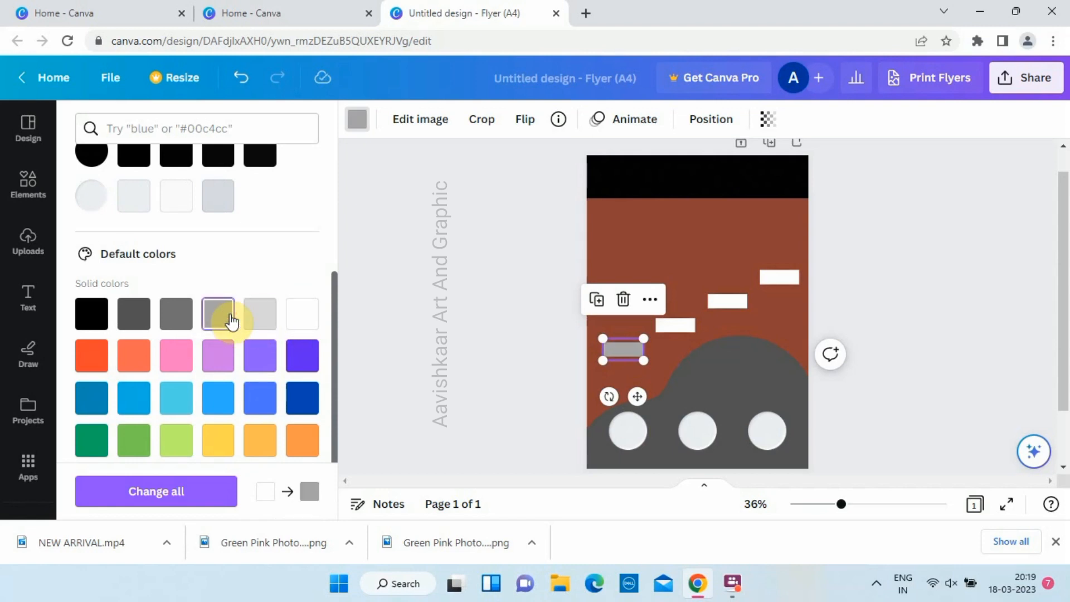
click(664, 325)
click(218, 313)
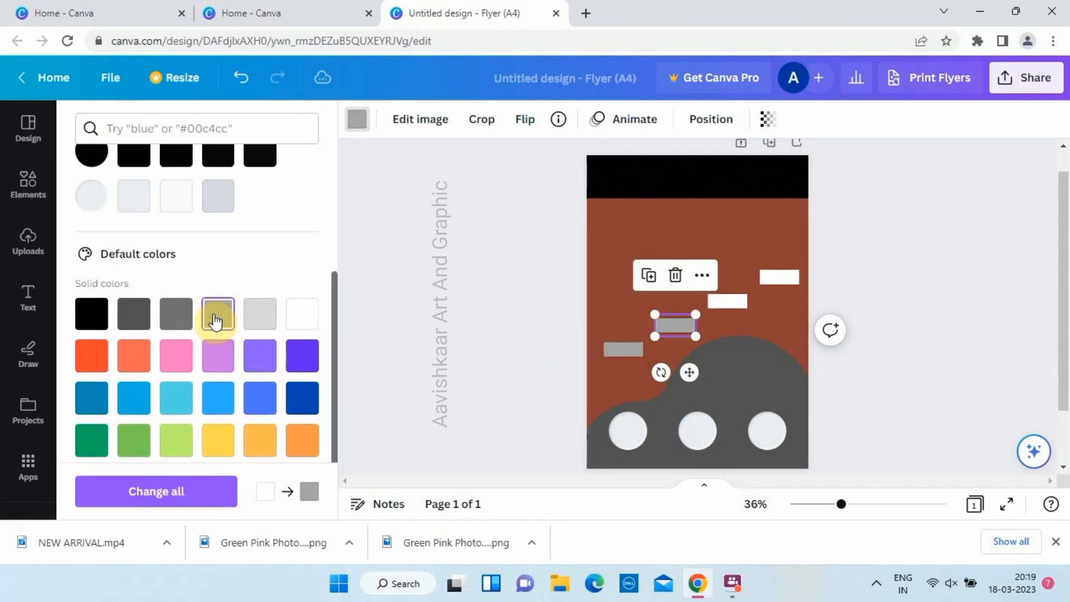
click(727, 302)
click(218, 313)
click(778, 277)
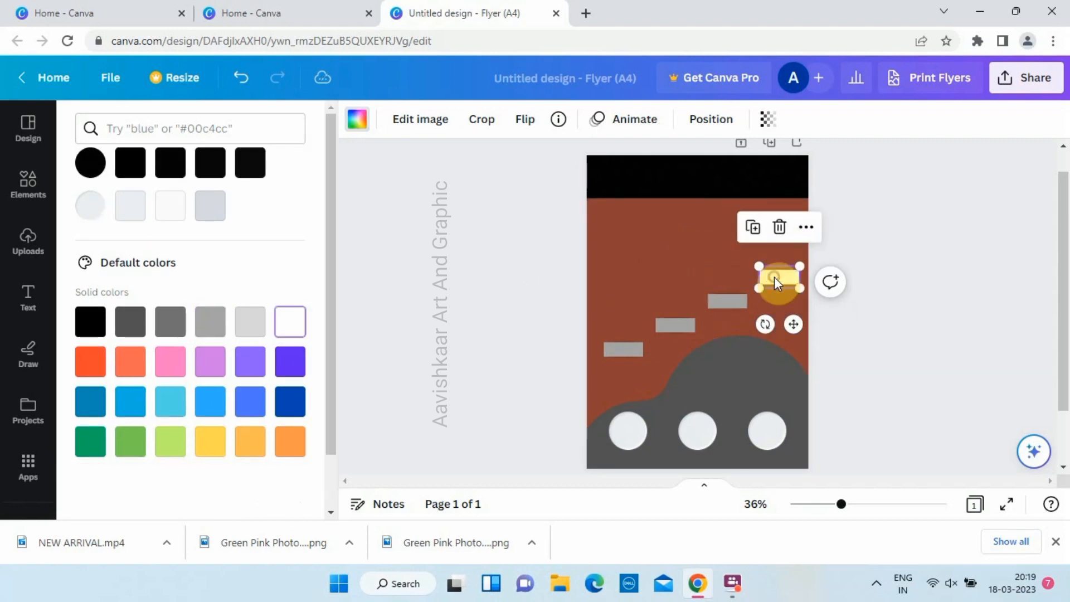
click(218, 322)
click(446, 267)
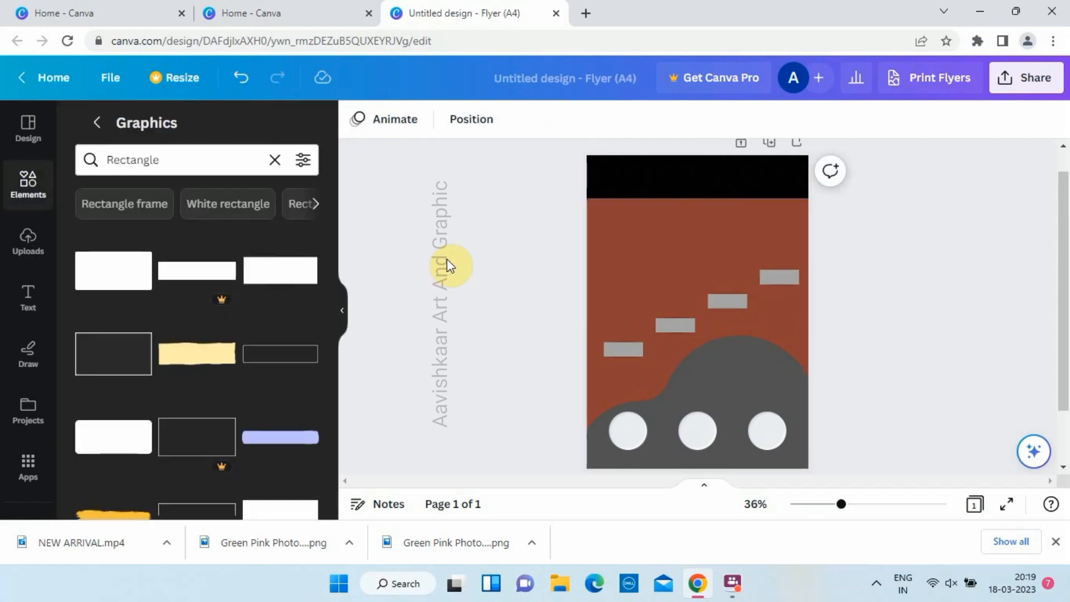
Search the graphics for "employee", add the running businessman with a briefcase, and shrink him to stand on the second-lowest step
click(275, 160)
text(employe)
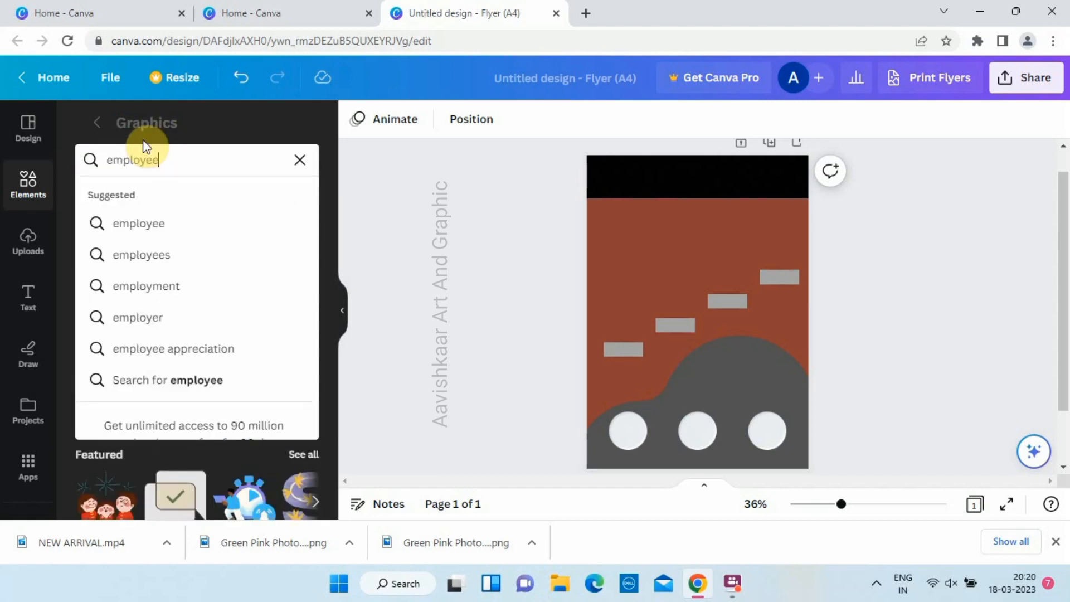
text(e)
key(Return)
scroll(115, 304, down, 5)
click(108, 307)
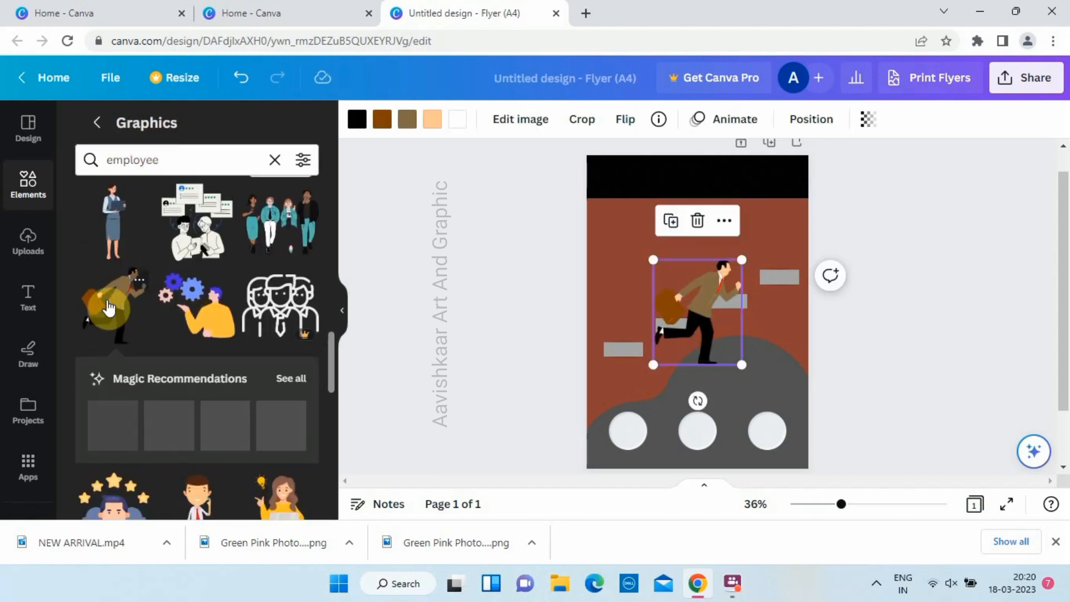
drag(683, 299, 638, 236)
drag(695, 199, 668, 283)
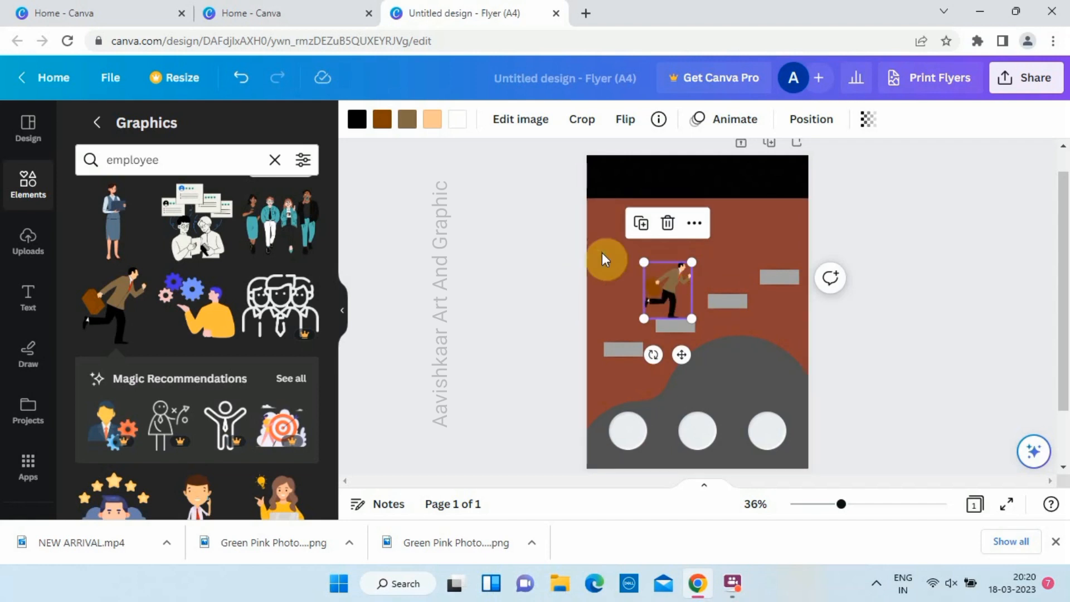
click(432, 120)
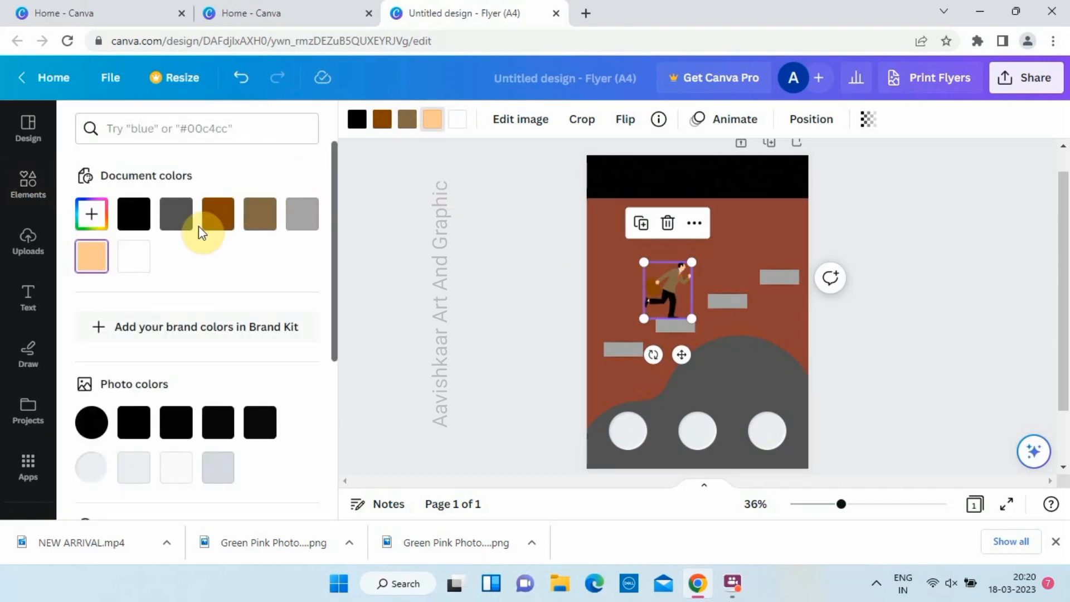
scroll(198, 226, down, 5)
click(175, 443)
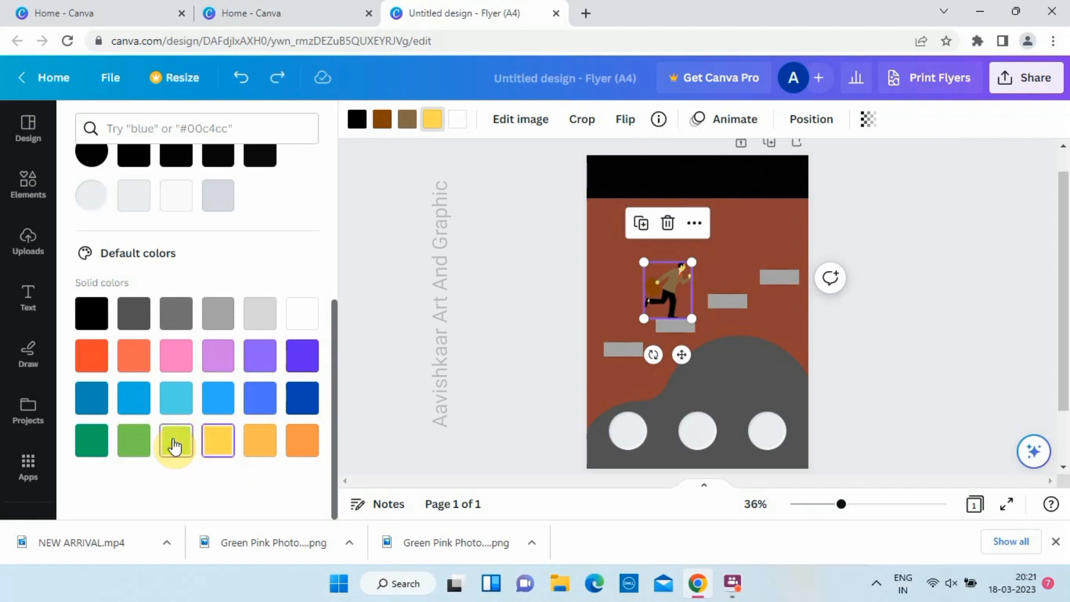
key(ctrl+z)
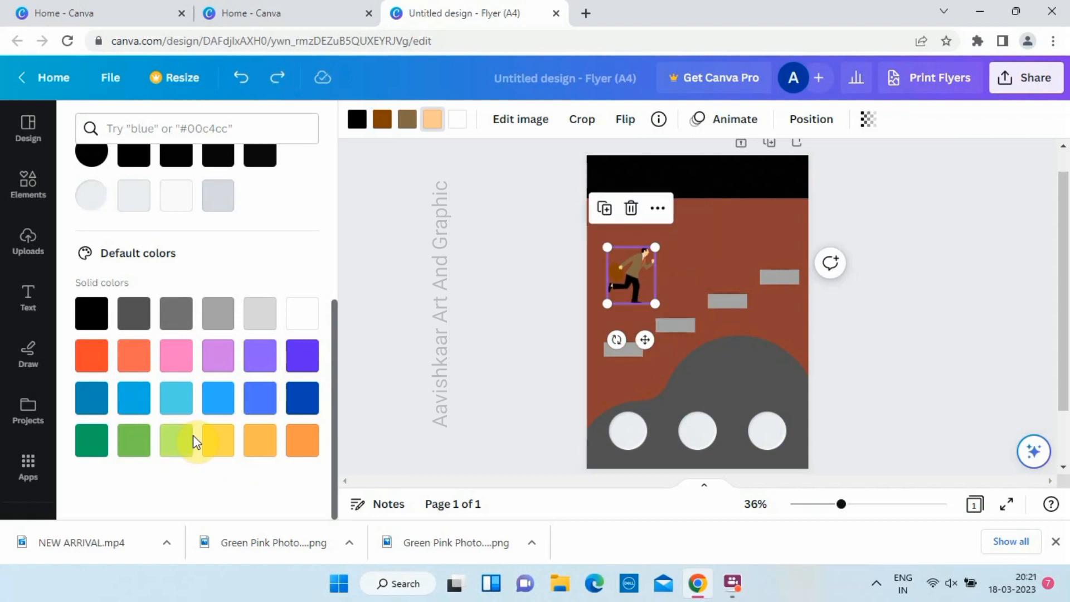
click(277, 77)
click(458, 120)
Recolour the running man's brown jacket to dark green
click(407, 120)
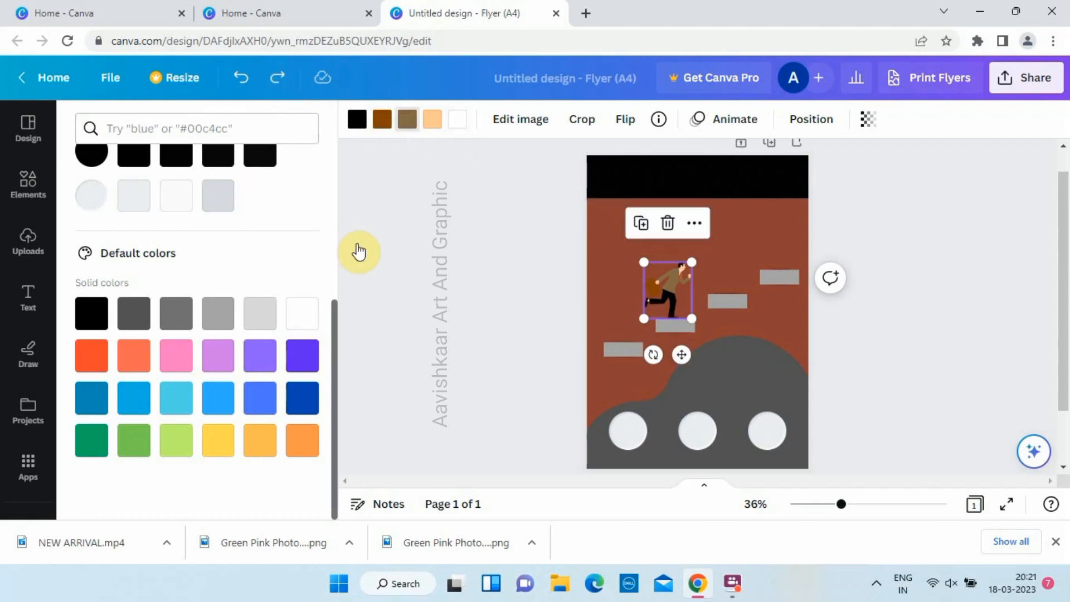
click(222, 443)
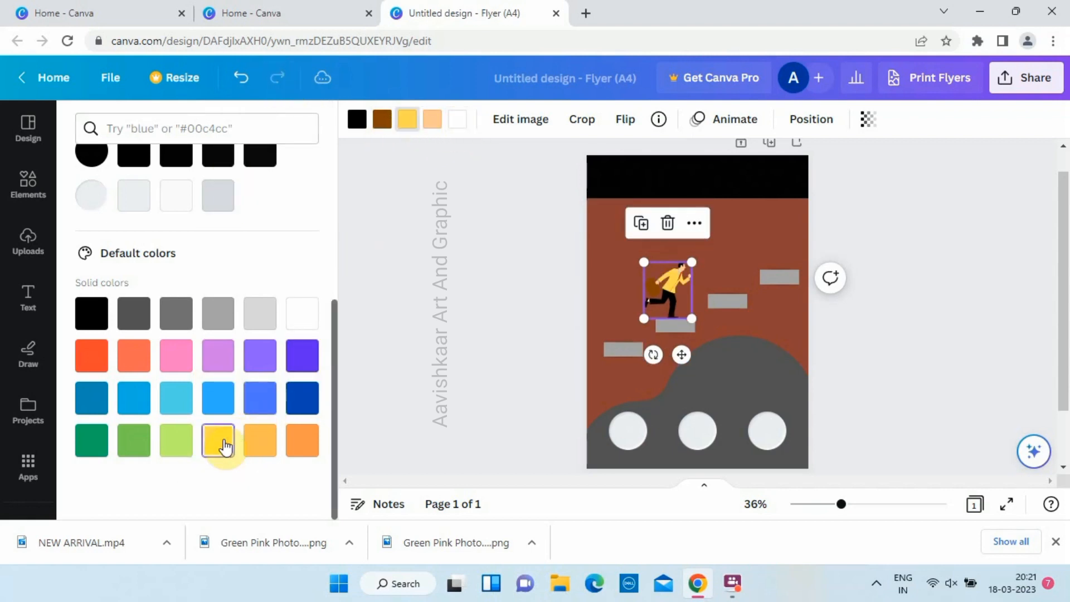
click(134, 440)
click(95, 443)
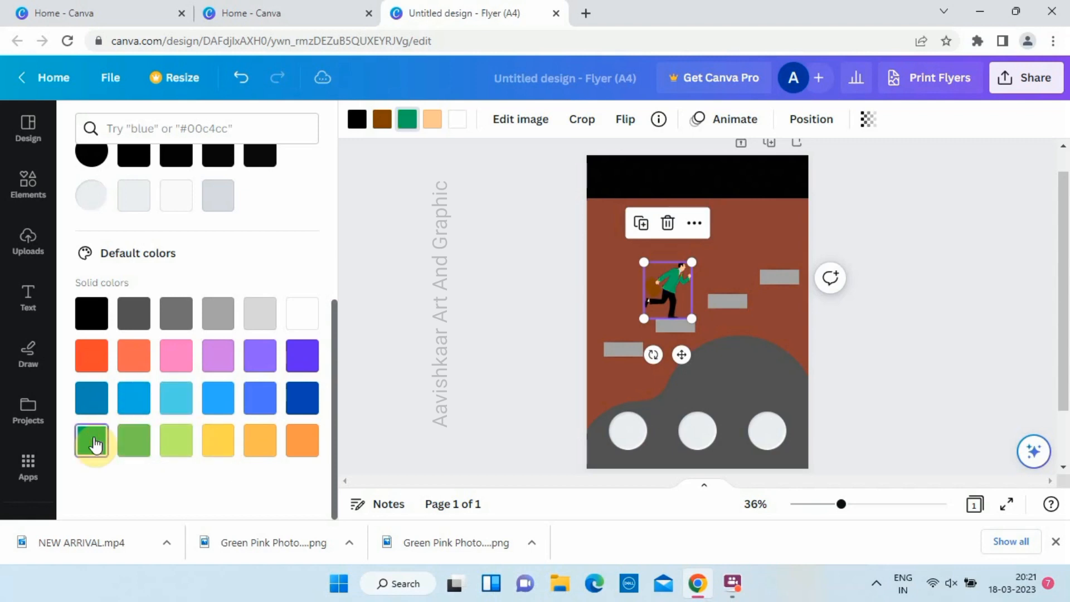
Add a heading widened to a single line below the running man, and clear its placeholder text
click(28, 296)
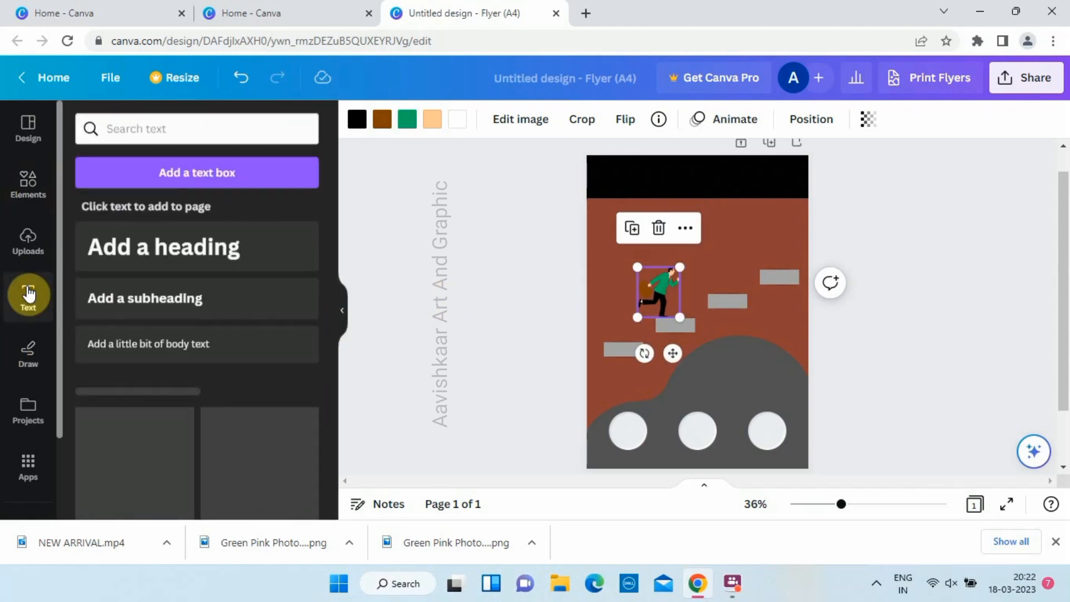
click(159, 242)
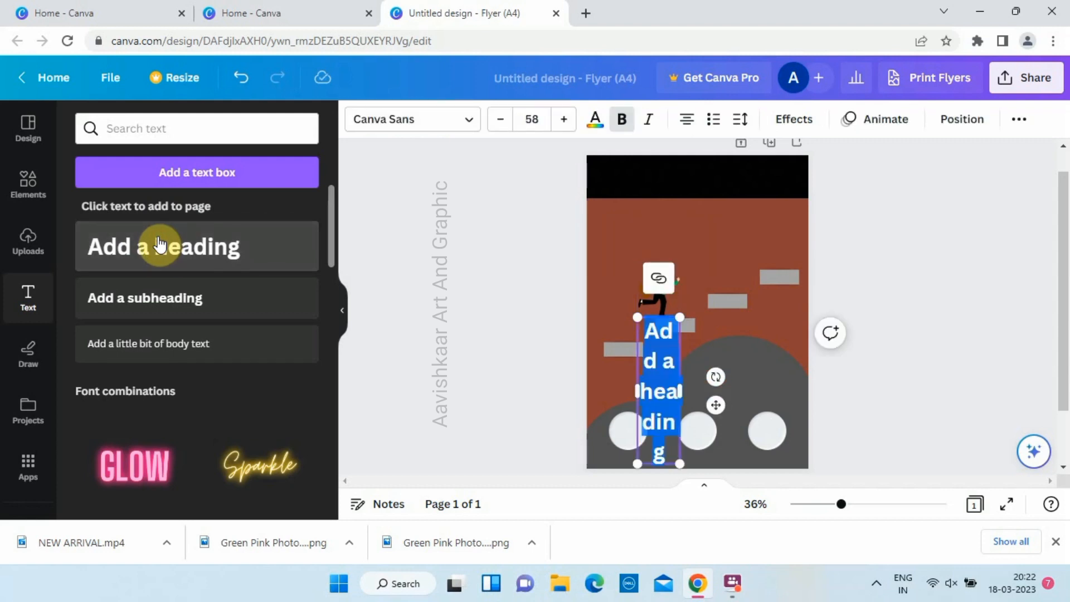
drag(681, 401, 763, 357)
key(BackSpace)
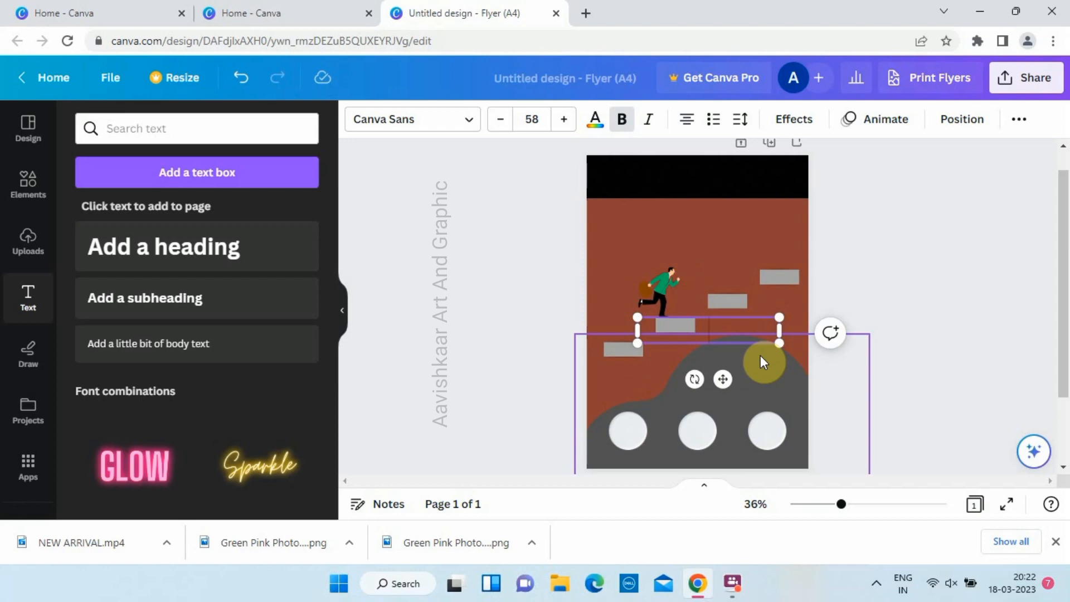
text(upskill)
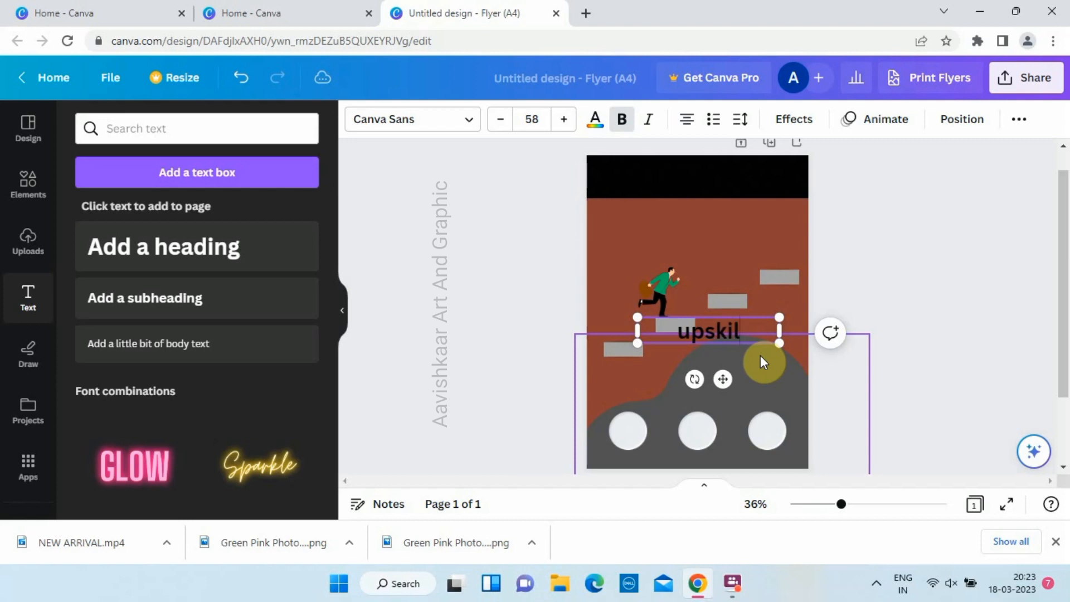
key(BackSpace)
key(BackSpace)
key(BackSpace)
key(BackSpace)
key(BackSpace)
key(BackSpace)
key(BackSpace)
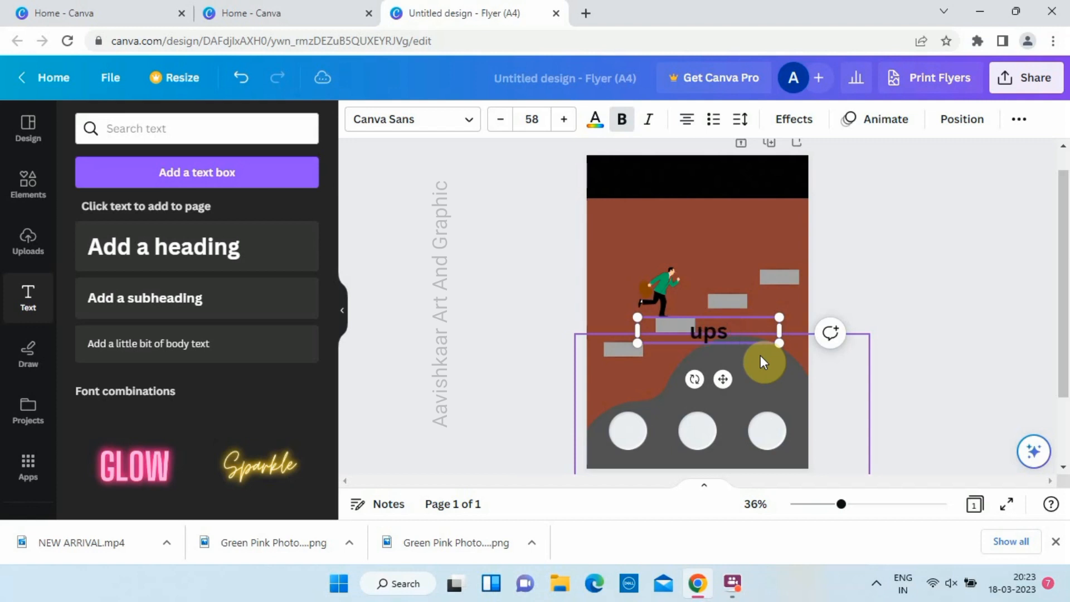
Enter "Upskill Your" as the heading text
text(U)
key(ctrl+b)
text(pski)
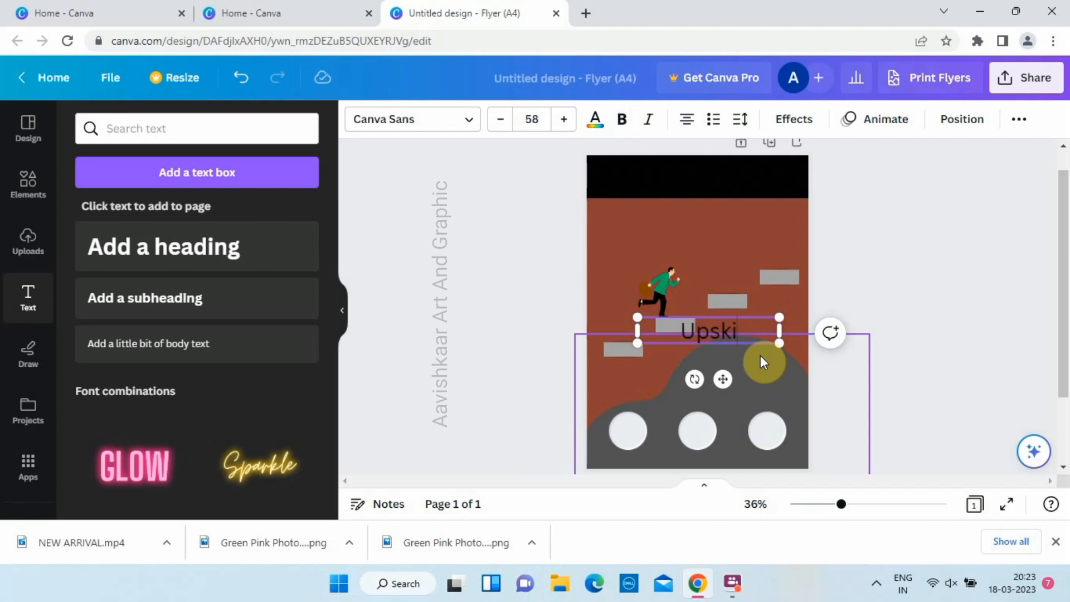
text(ll Your)
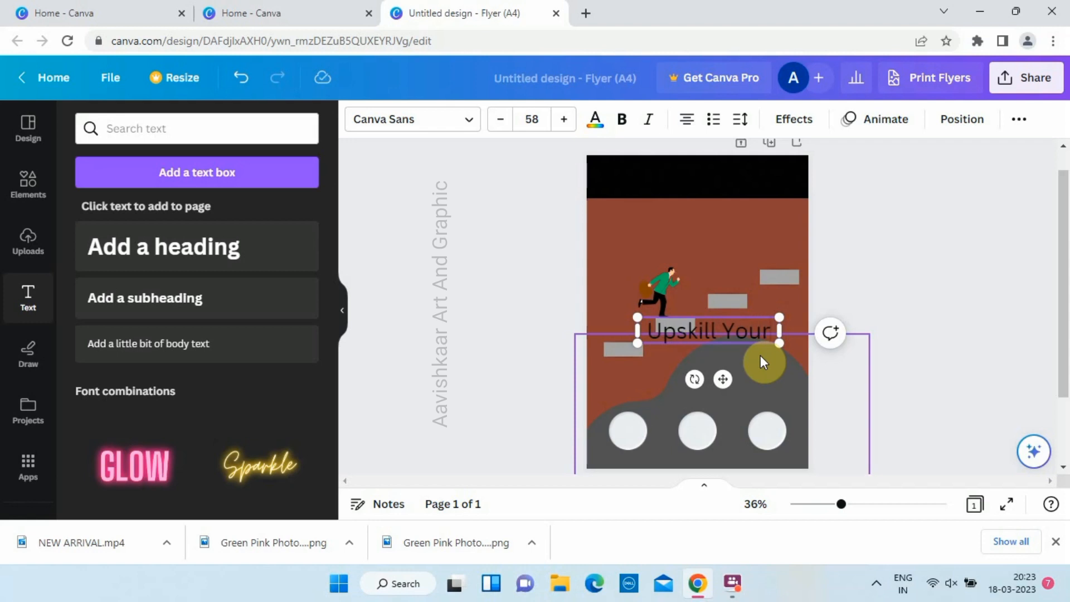
Make the whole "Upskill Your" heading bold and white
key(ctrl+a)
click(622, 124)
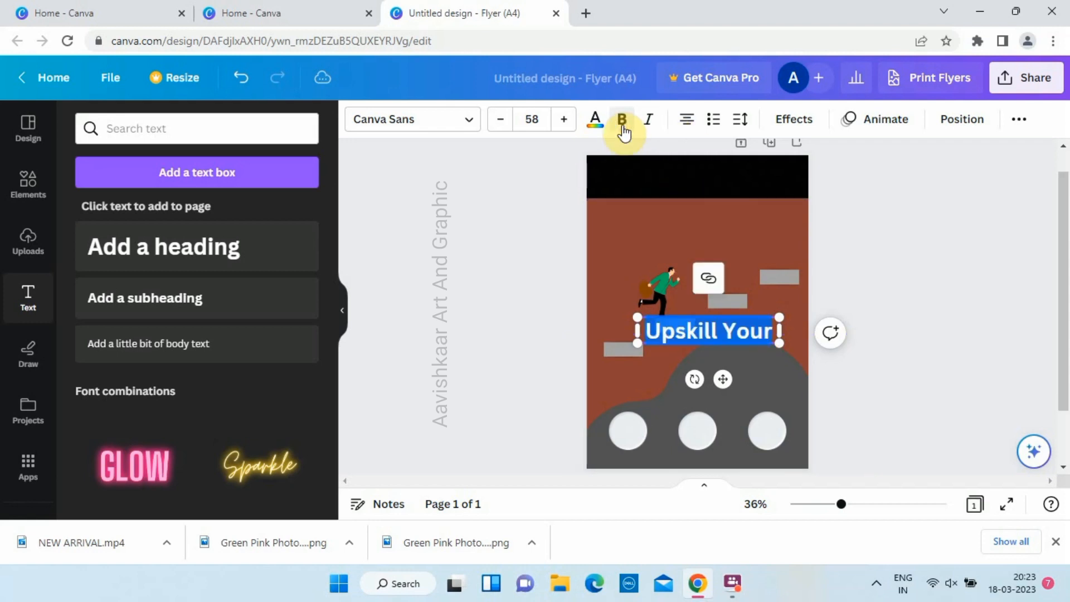
click(594, 119)
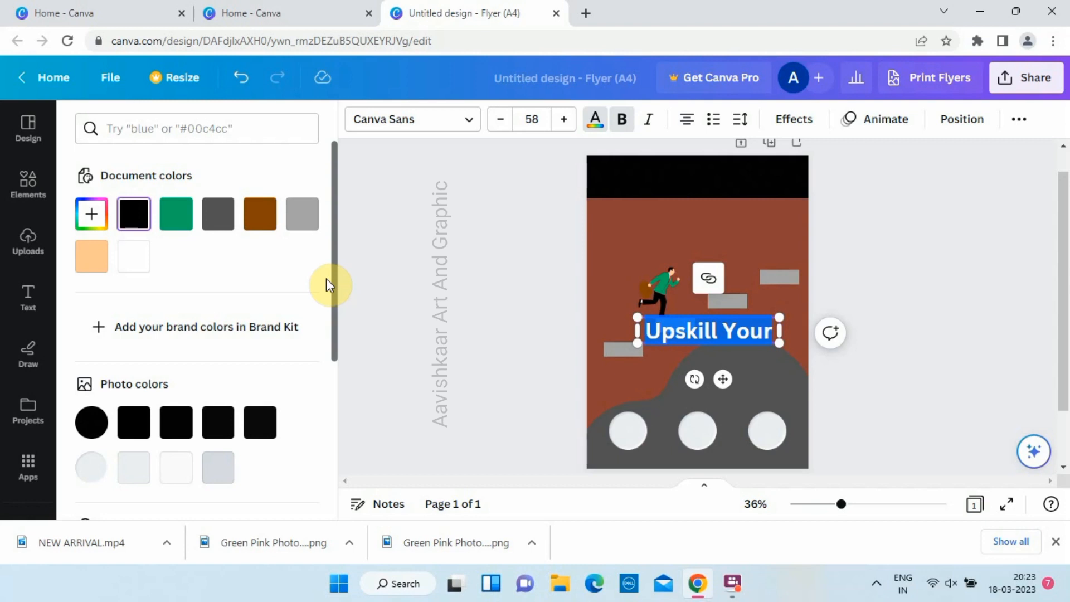
click(135, 255)
click(483, 290)
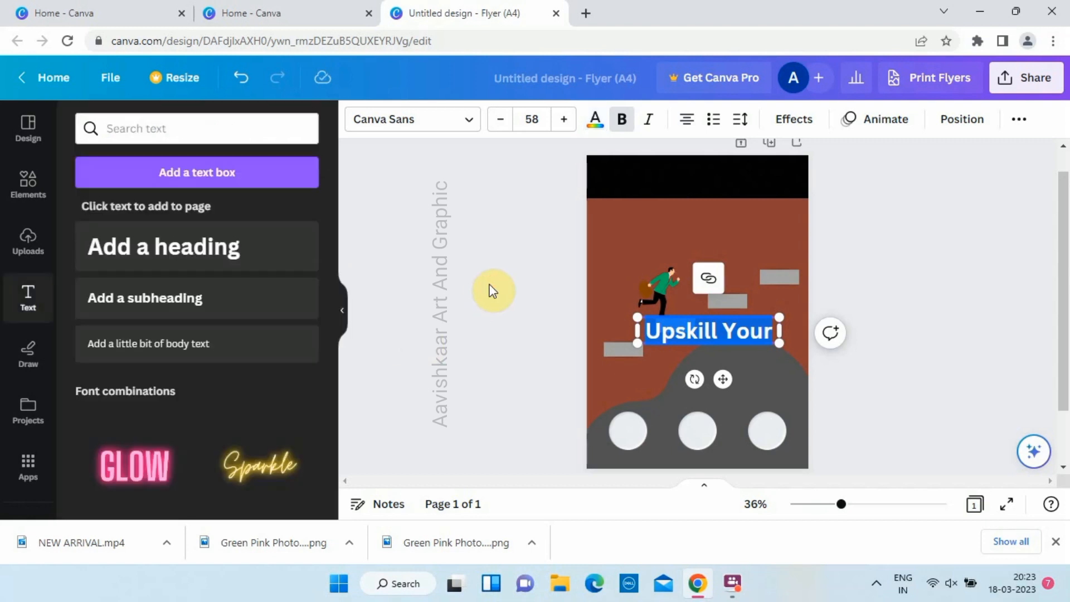
Shrink the "Upskill Your" heading to font size 21.2 and centre it horizontally just below the black band
drag(720, 334, 672, 203)
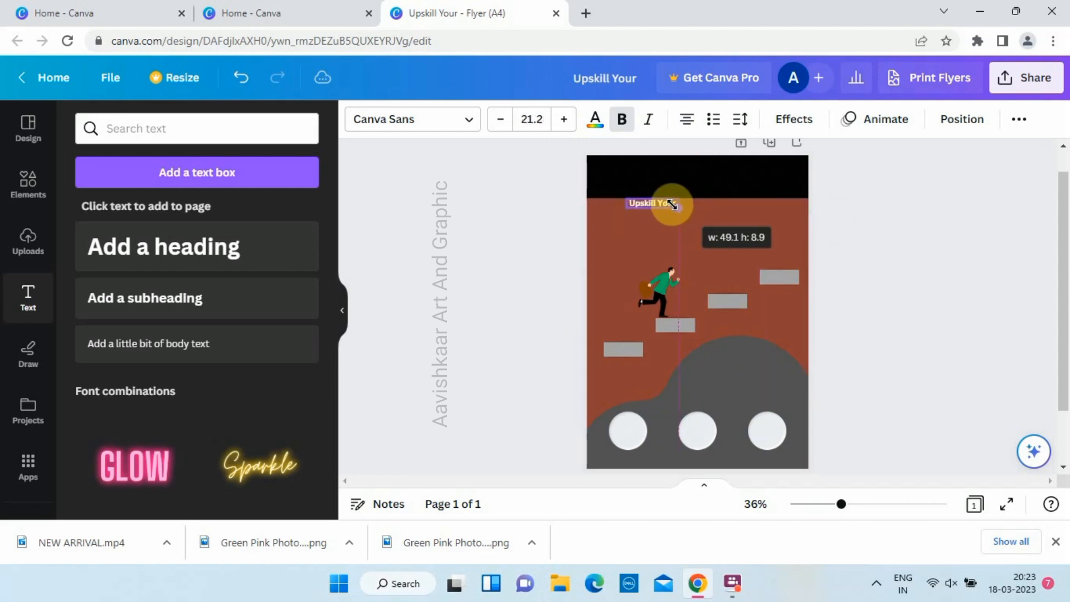
click(716, 237)
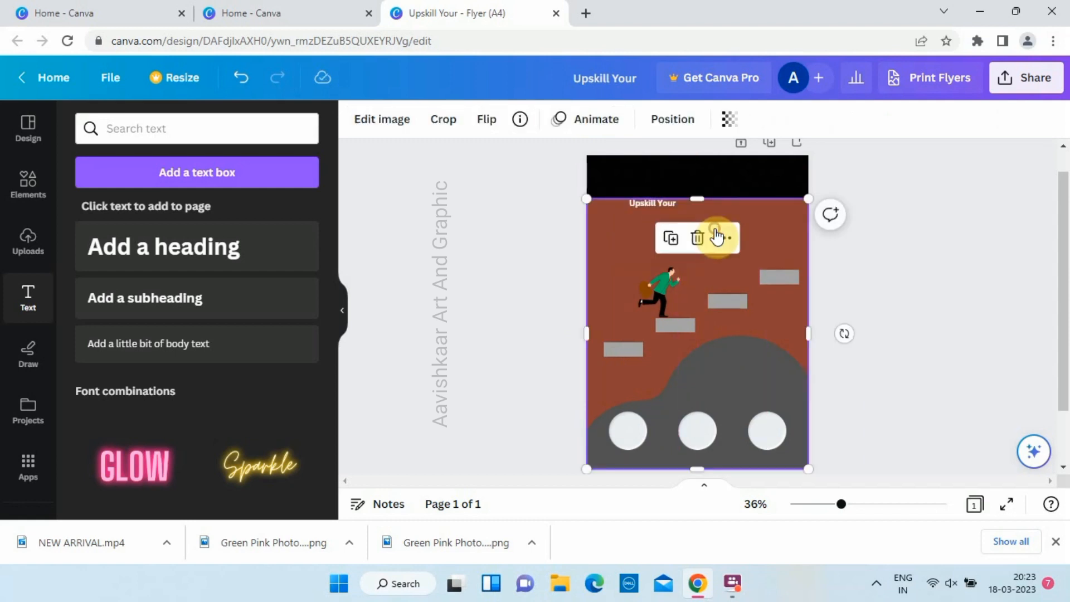
click(521, 250)
click(647, 204)
drag(655, 211, 690, 214)
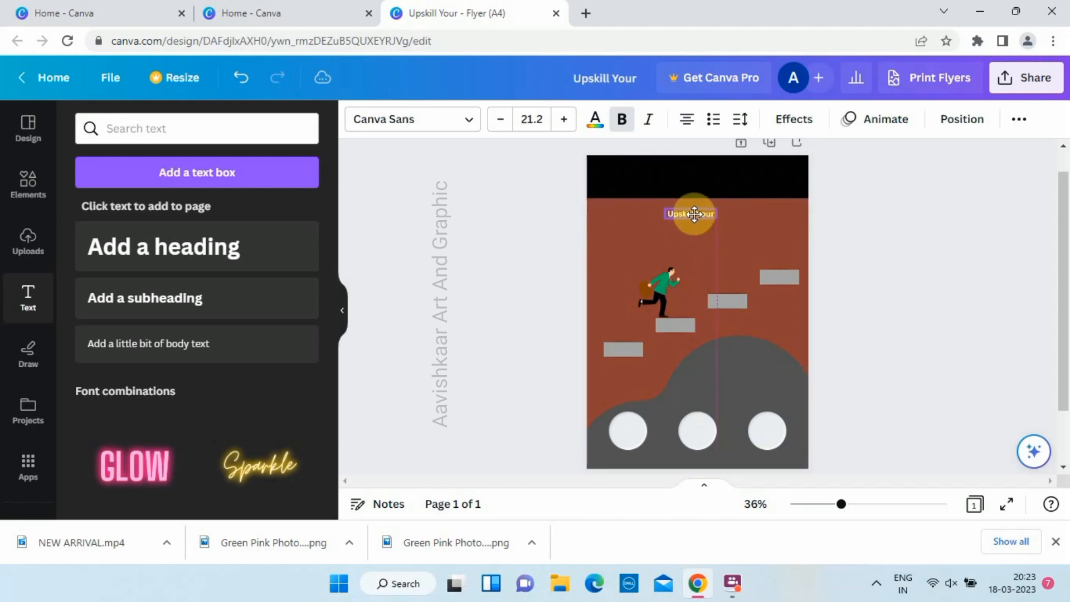
drag(696, 214, 696, 214)
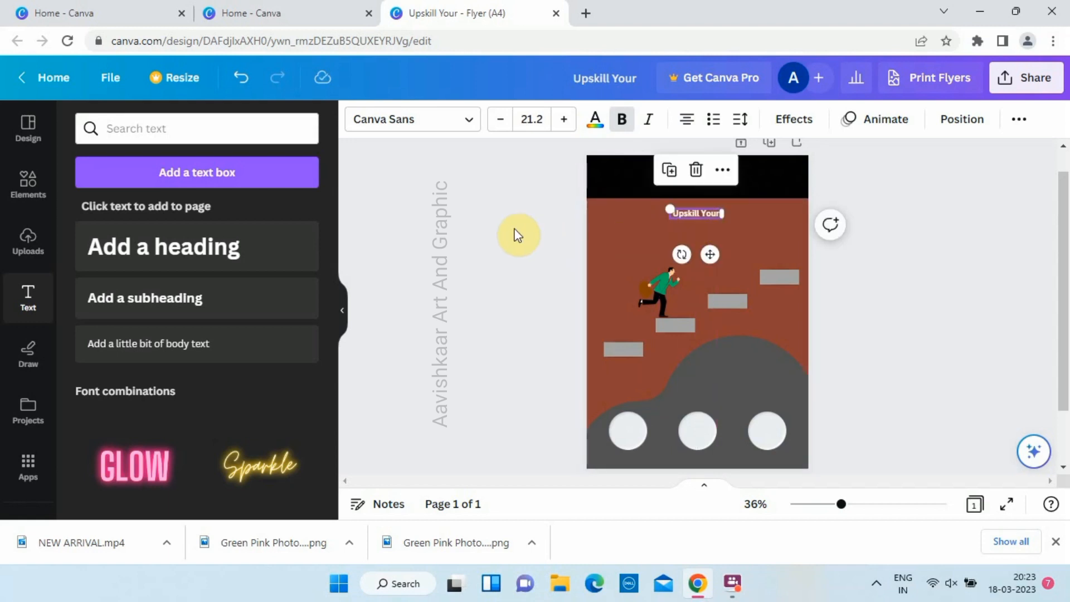
Add another heading just below the "Upskill Your" heading
click(267, 261)
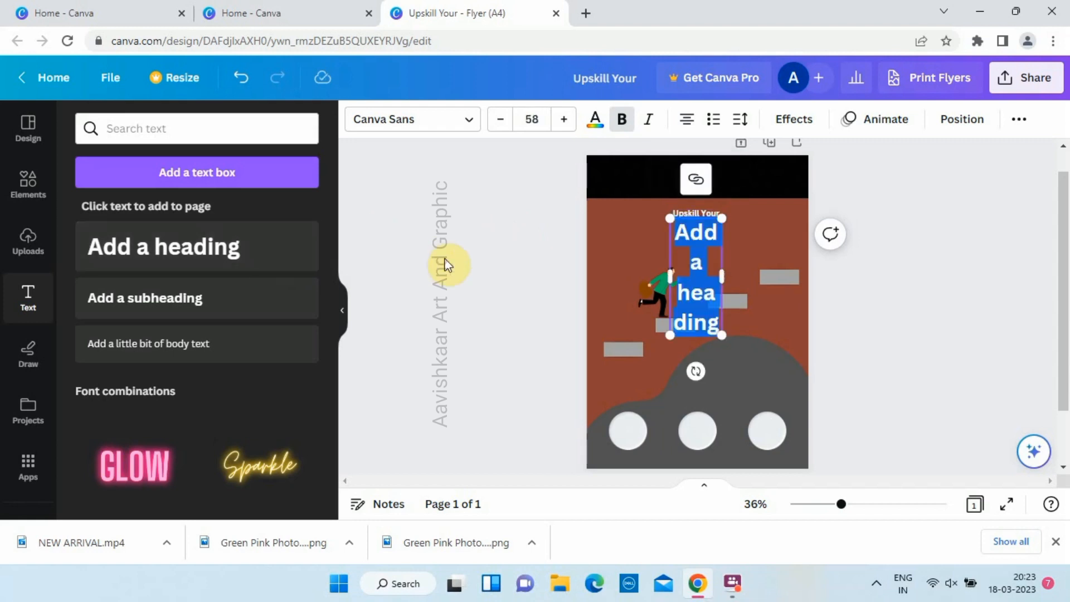
Try to widen the new heading to a single line and clear its placeholder text
drag(721, 275, 848, 288)
key(BackSpace)
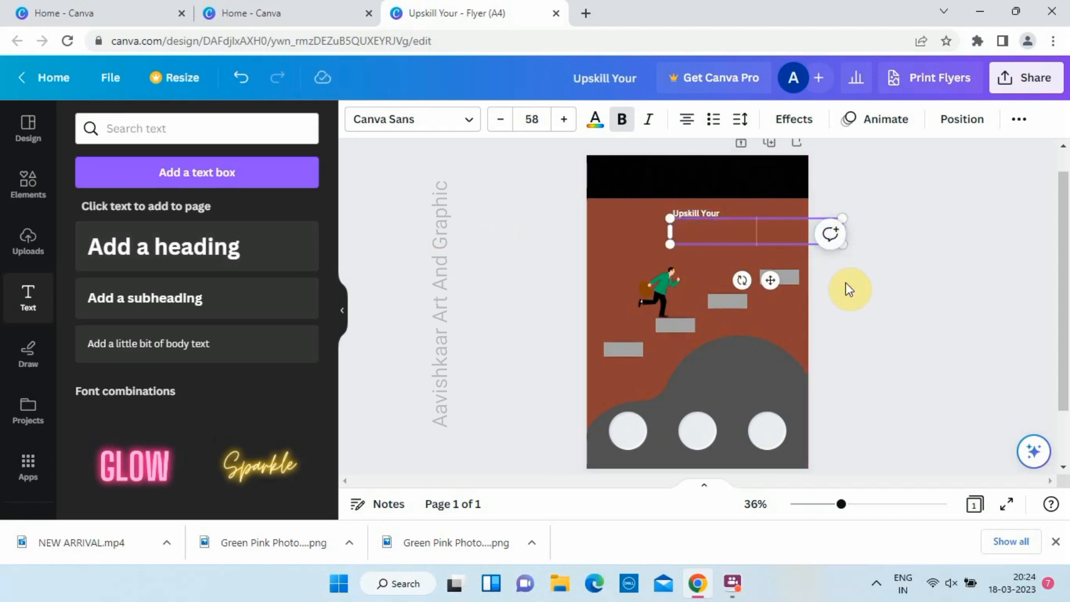
key(Tab)
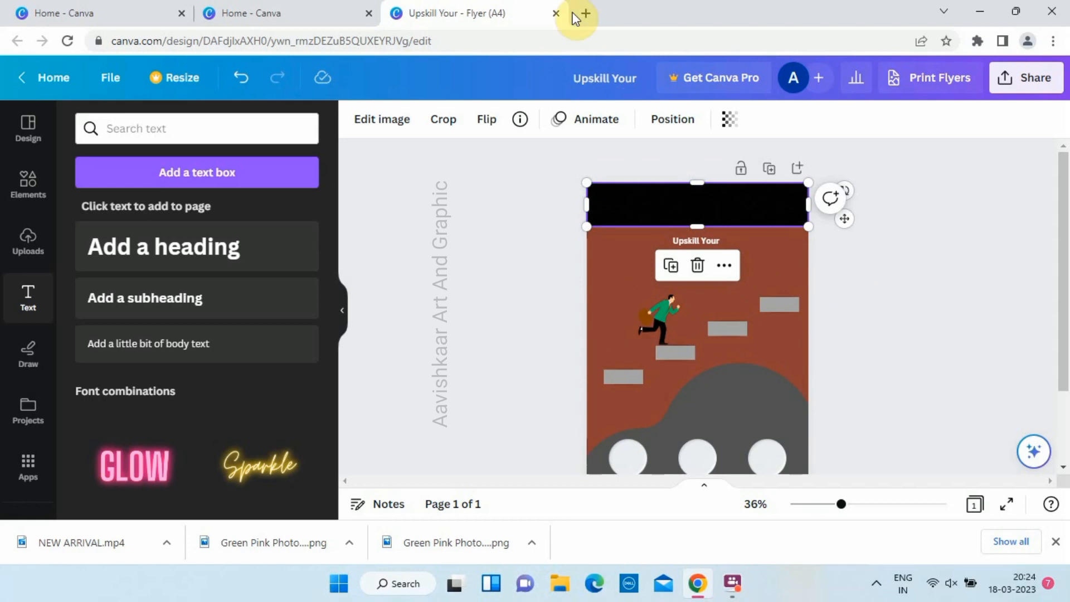
Undo the emptying and widening of the new heading, restoring its placeholder text
click(243, 81)
click(243, 81)
click(243, 81)
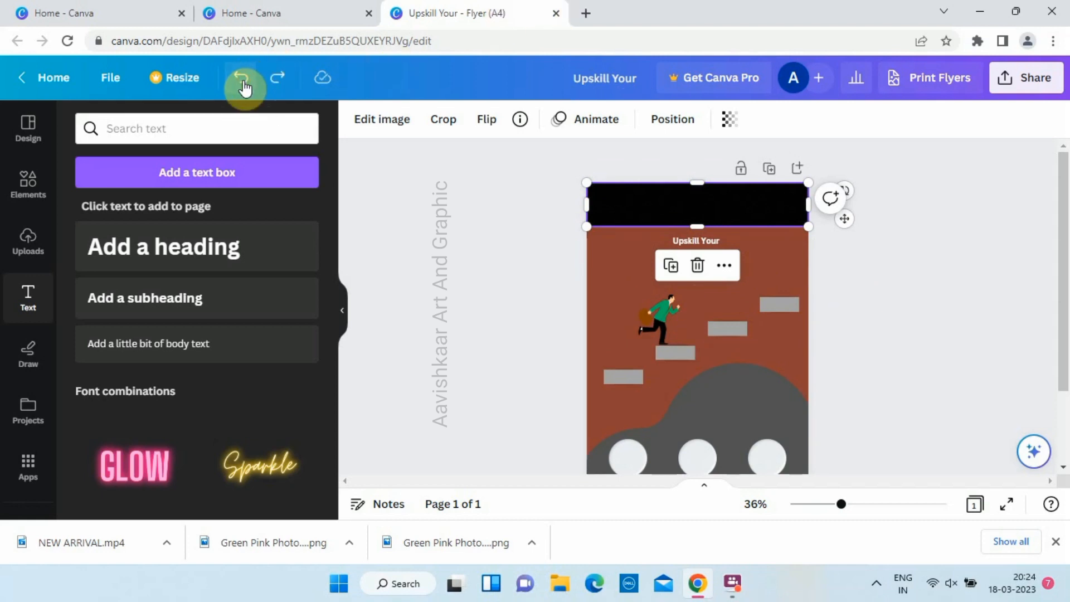
click(277, 82)
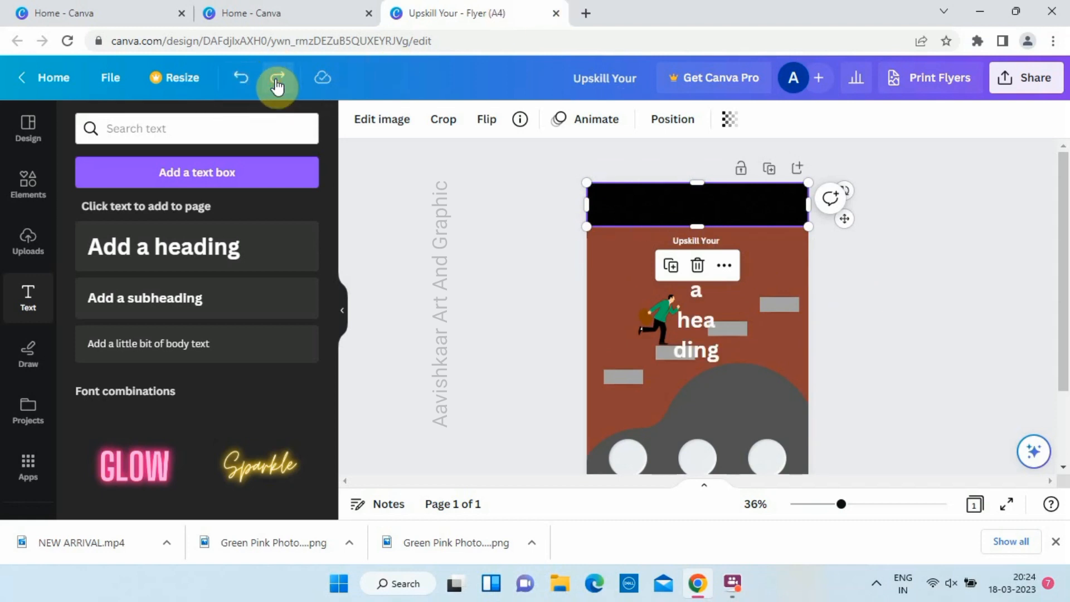
scroll(499, 263, down, 1)
scroll(499, 263, up, 1)
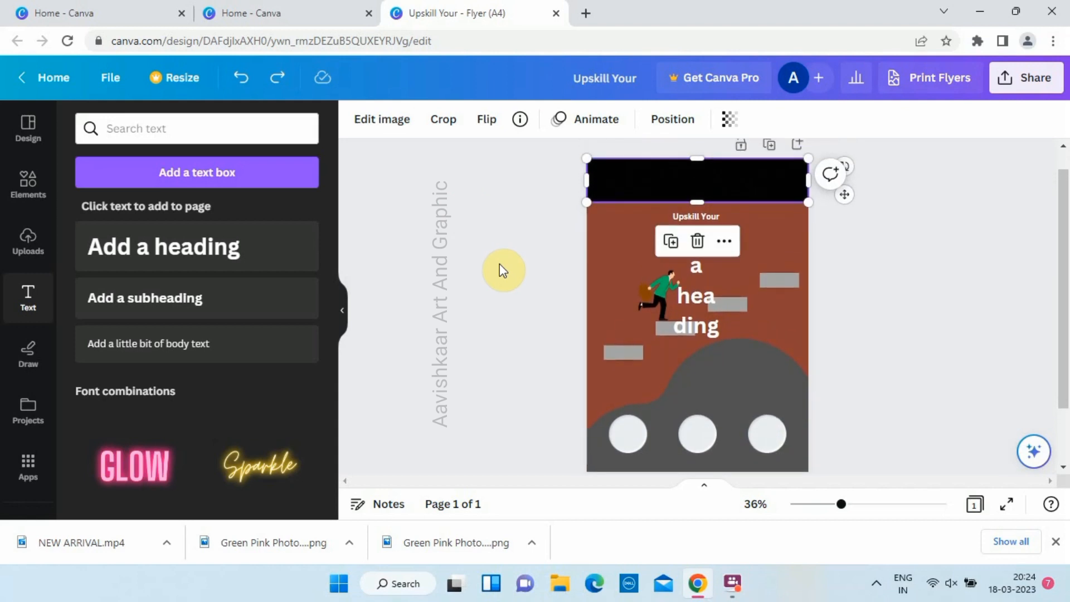
click(275, 83)
click(247, 81)
click(243, 81)
click(277, 78)
Widen the new heading and replace its placeholder text with "MARKETING GAME"
click(687, 310)
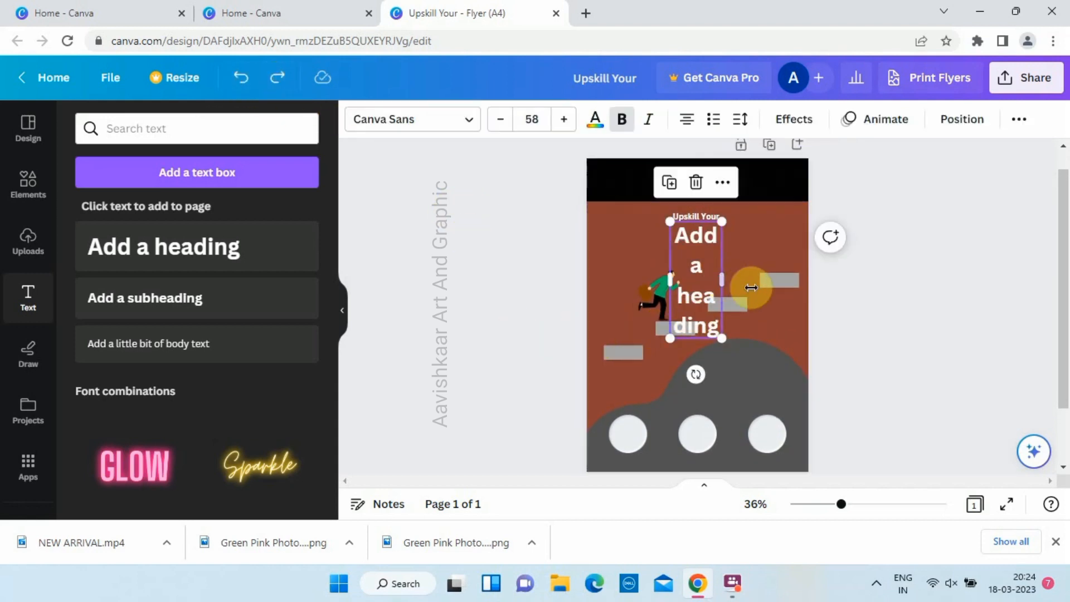
drag(743, 282, 809, 290)
key(Return)
key(BackSpace)
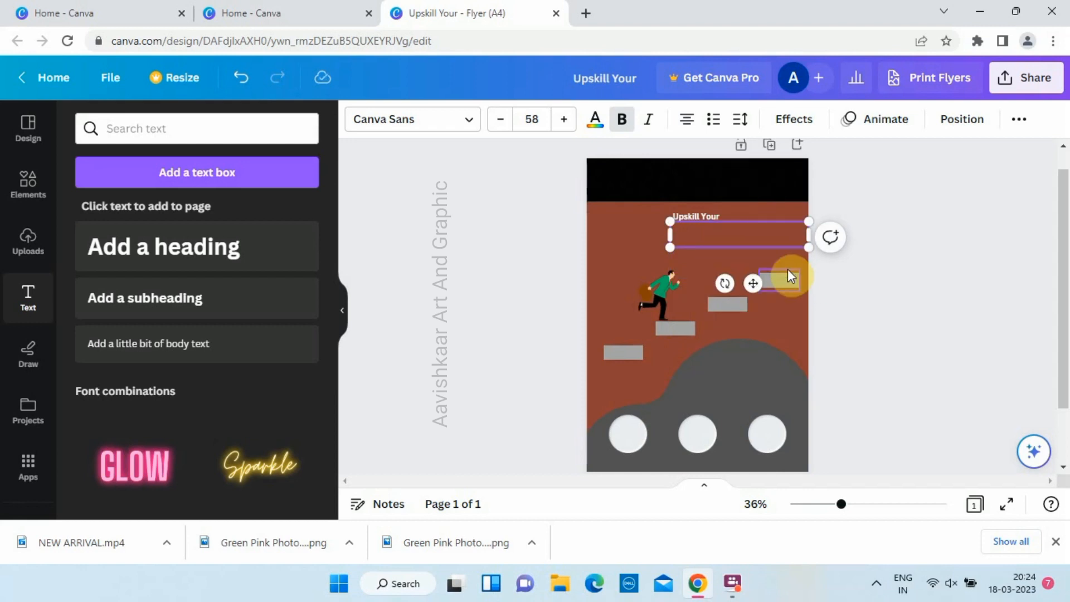
text(MAR)
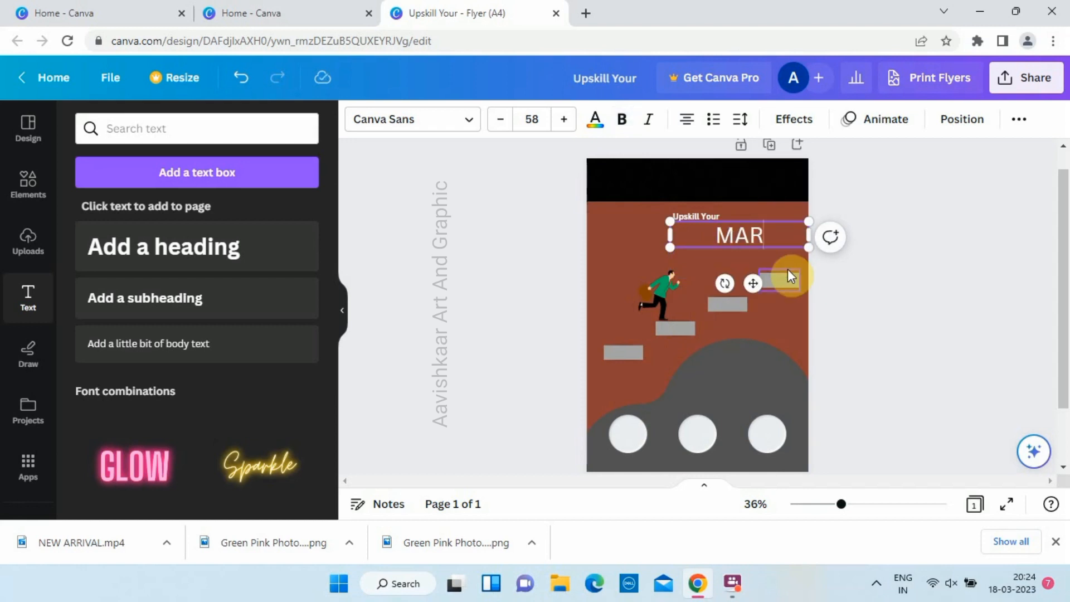
text(KETING GAME)
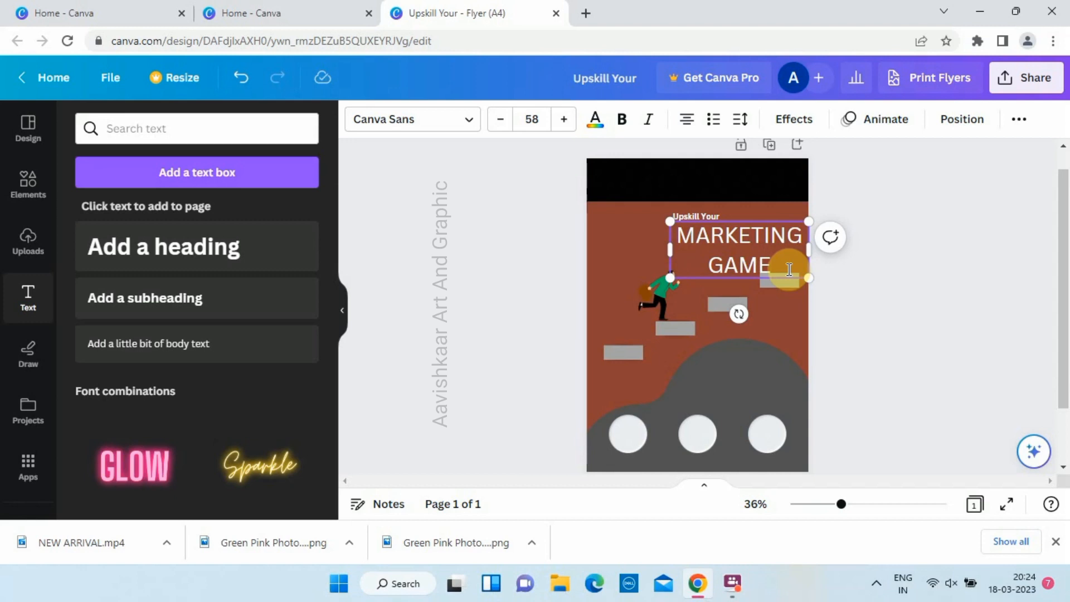
Make the "MARKETING GAME" heading bold on a single line, centred directly below "Upskill Your"
click(873, 311)
drag(719, 267, 691, 296)
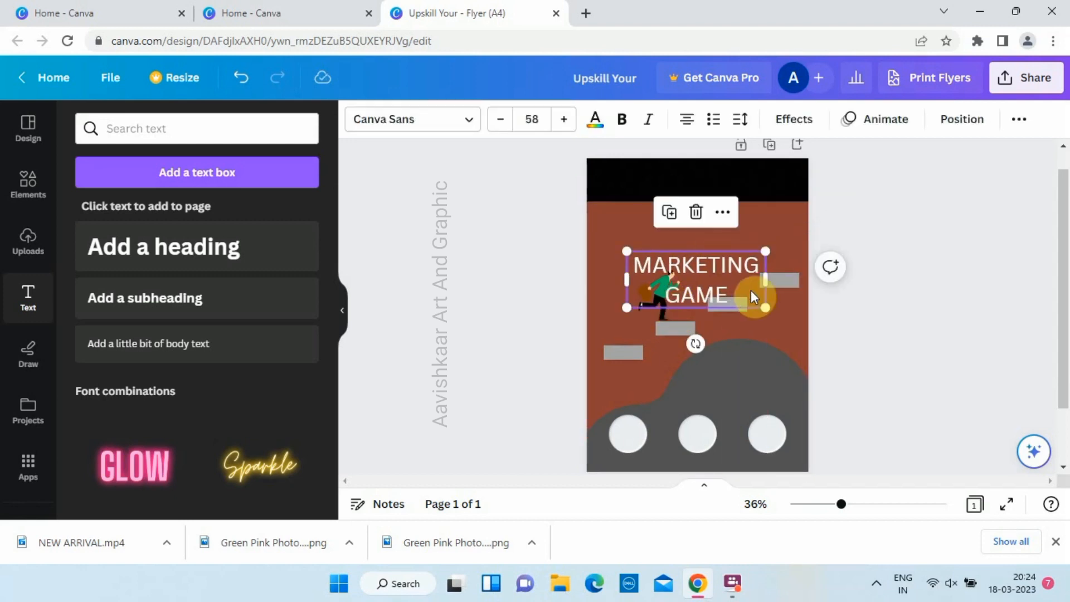
drag(764, 279, 847, 284)
double_click(841, 282)
click(622, 119)
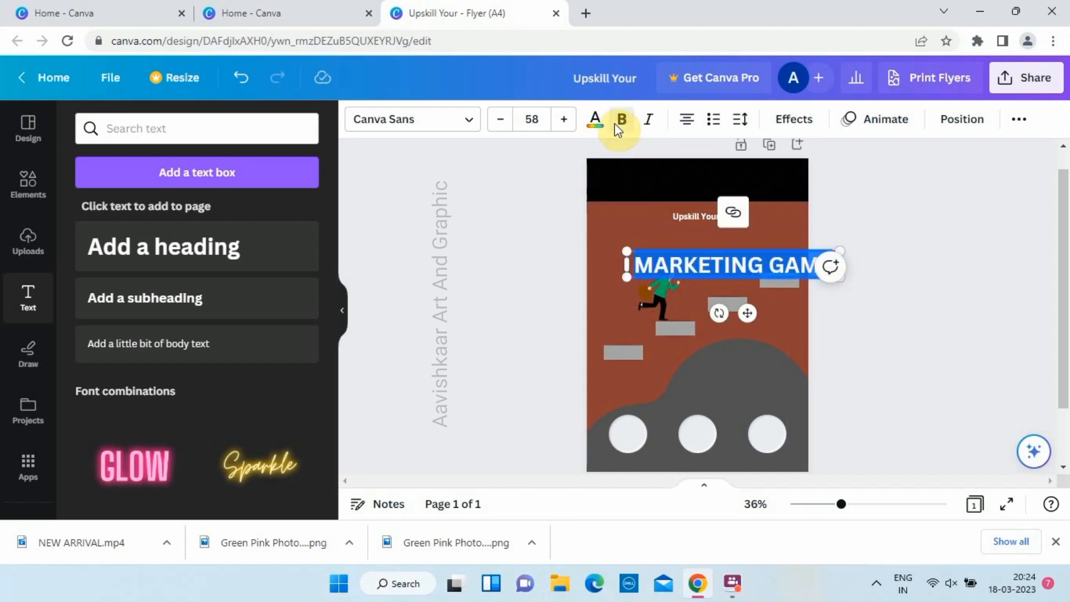
drag(748, 279, 712, 249)
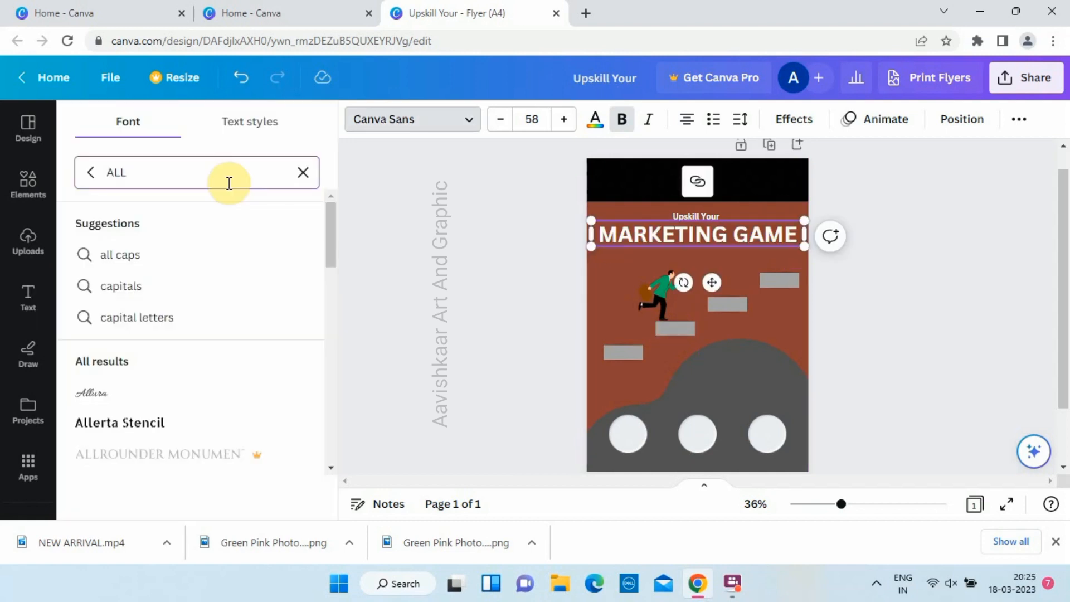
Set the "MARKETING GAME" heading in the Allerta Stencil font and colour it green
click(105, 431)
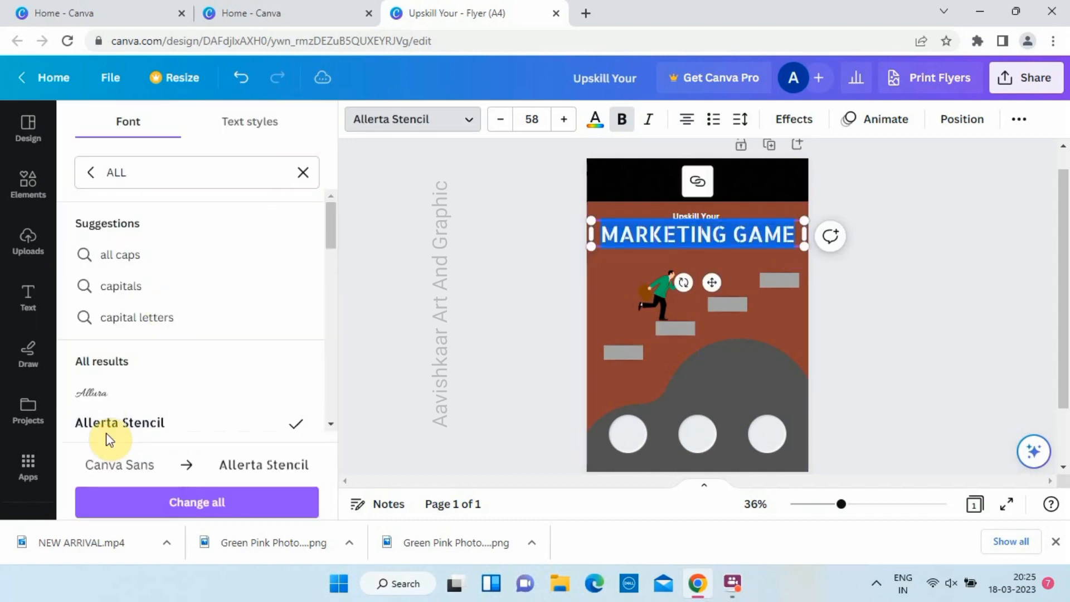
click(594, 120)
click(175, 216)
click(432, 269)
Apply the Lift effect with an intensity of 68 to the "MARKETING GAME" heading
click(697, 235)
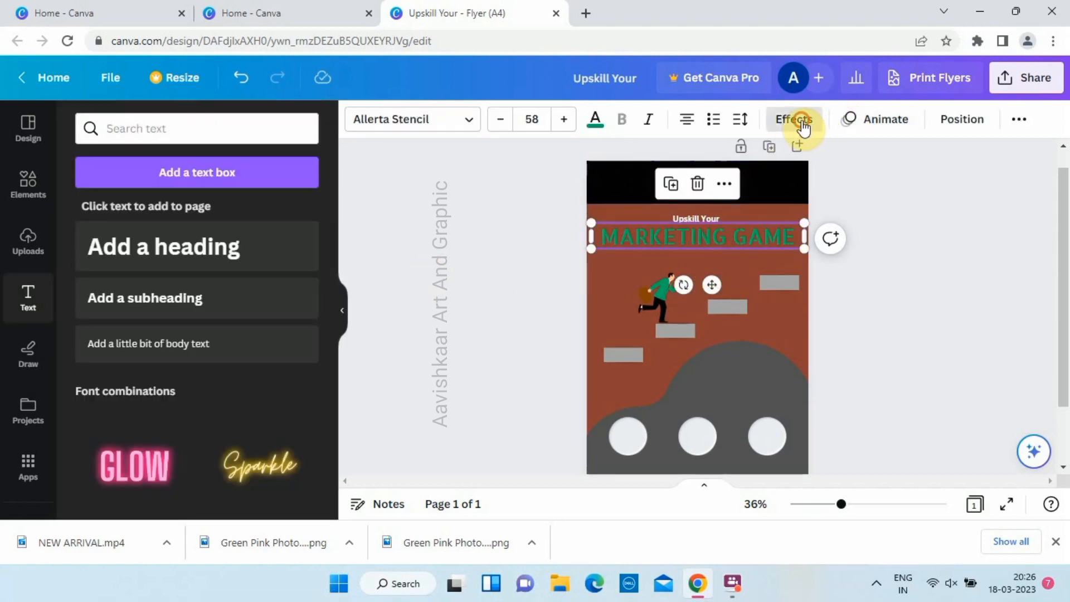
click(795, 118)
click(266, 234)
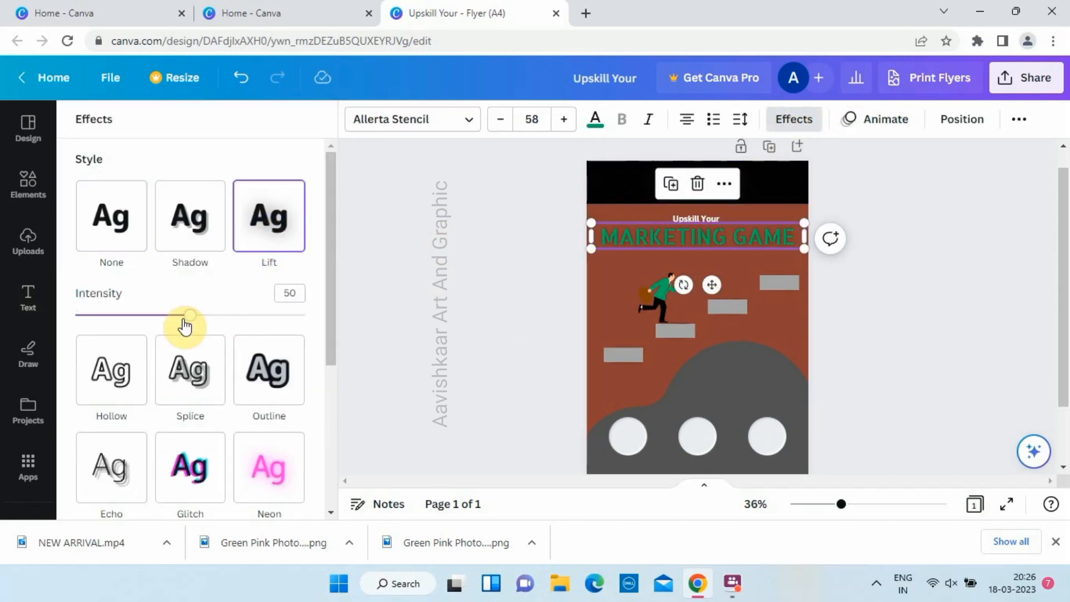
drag(194, 321, 235, 333)
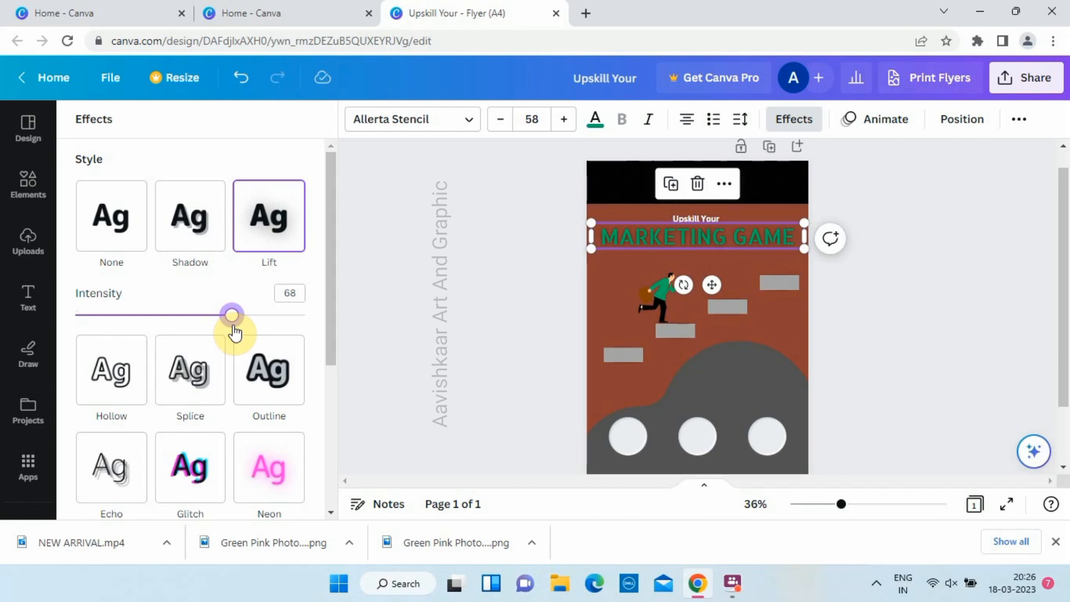
click(412, 327)
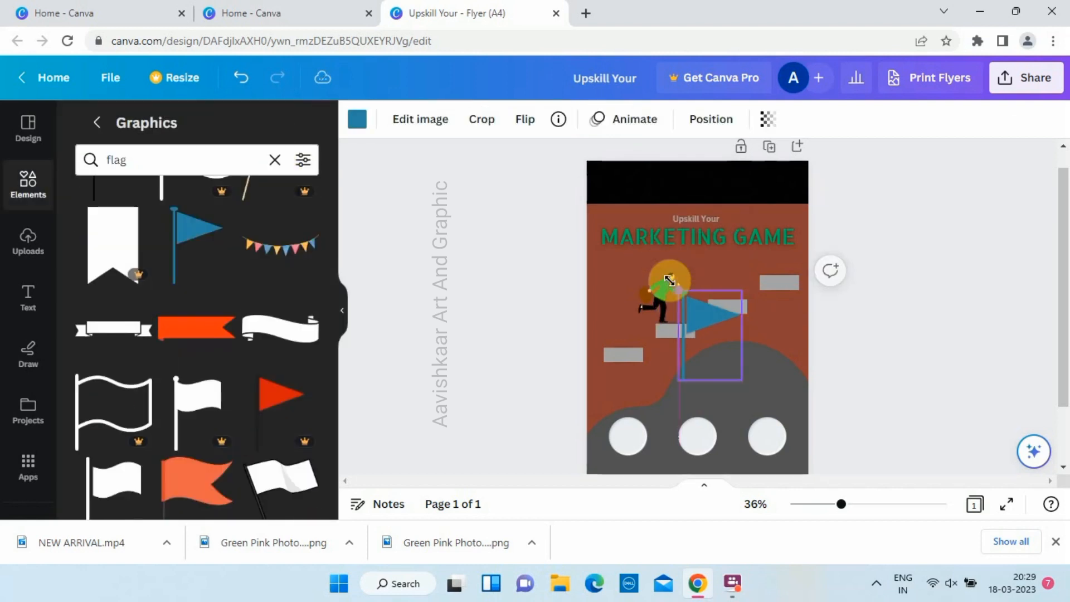
Place the blue flag graphic, scaled down, on the highest stair step and recolour it white
drag(666, 282, 711, 333)
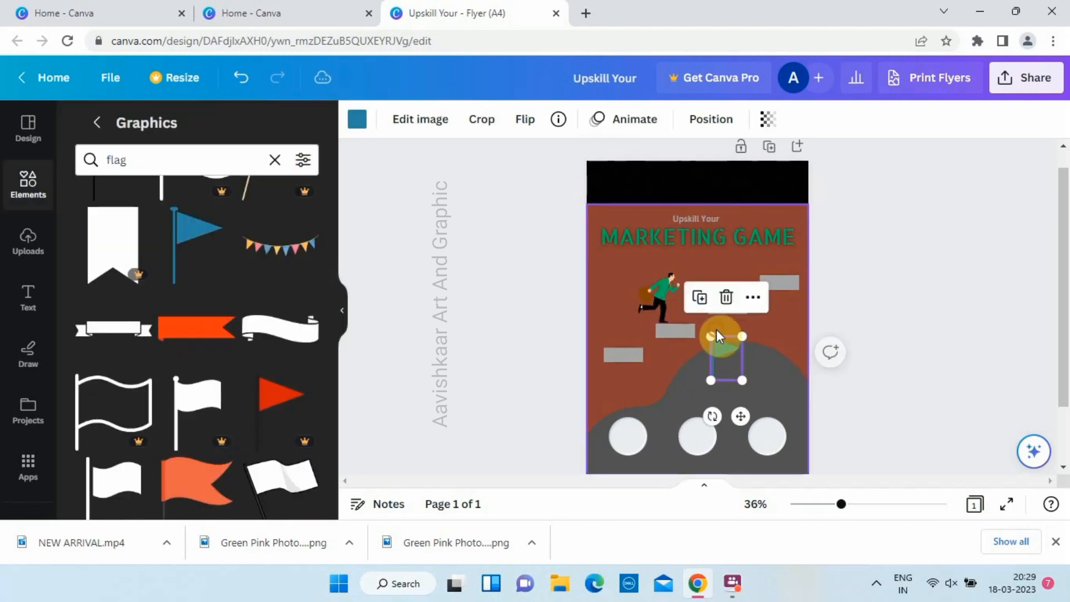
drag(741, 418, 791, 327)
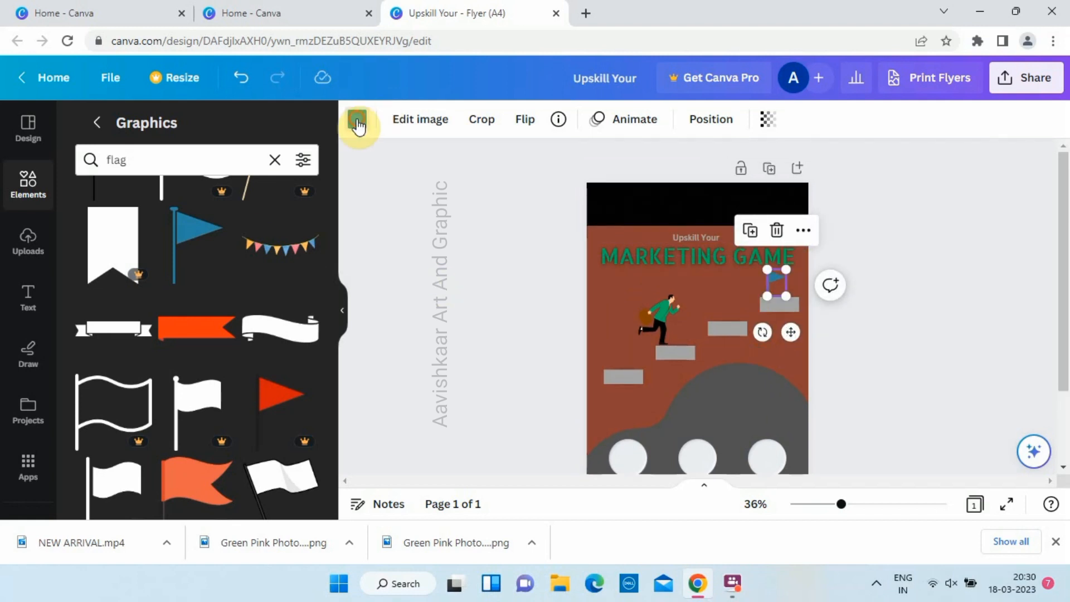
click(357, 120)
click(176, 255)
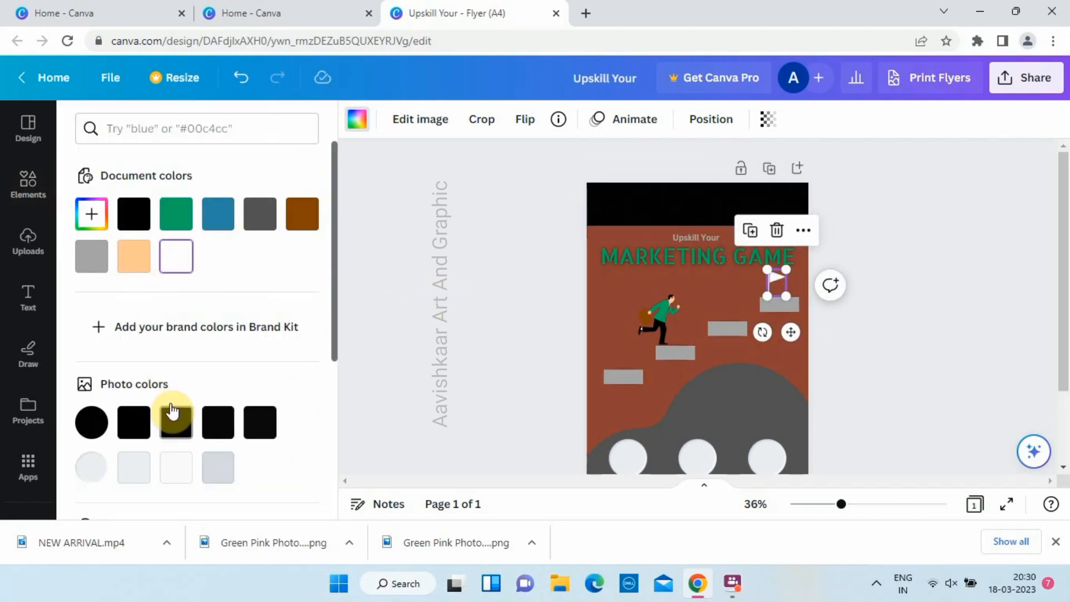
scroll(151, 384, down, 3)
click(393, 314)
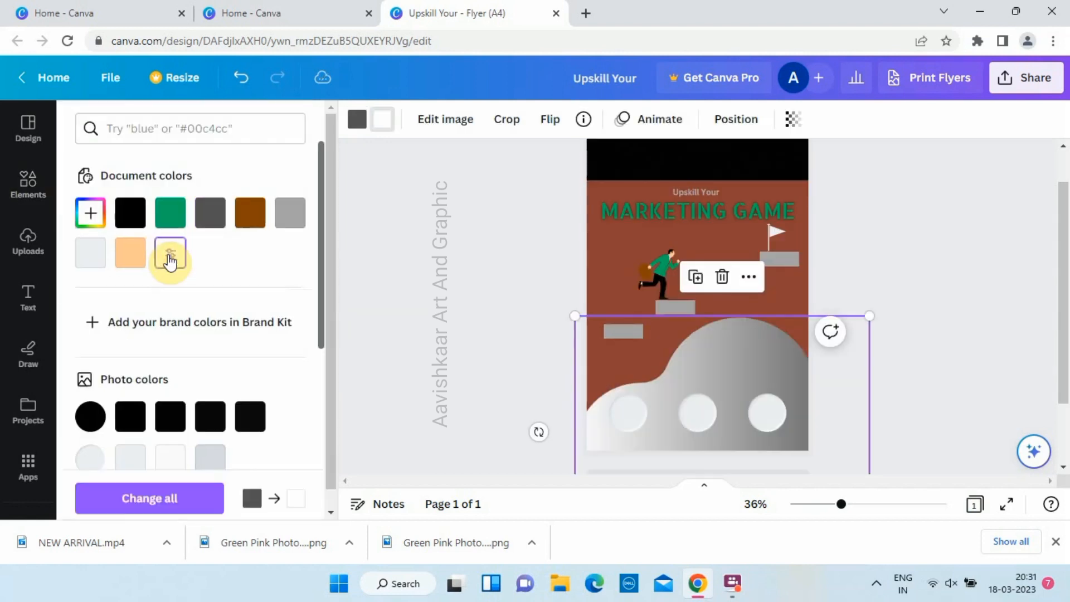
Change the wave's remaining dark grey gradient colour to white
click(357, 119)
click(177, 270)
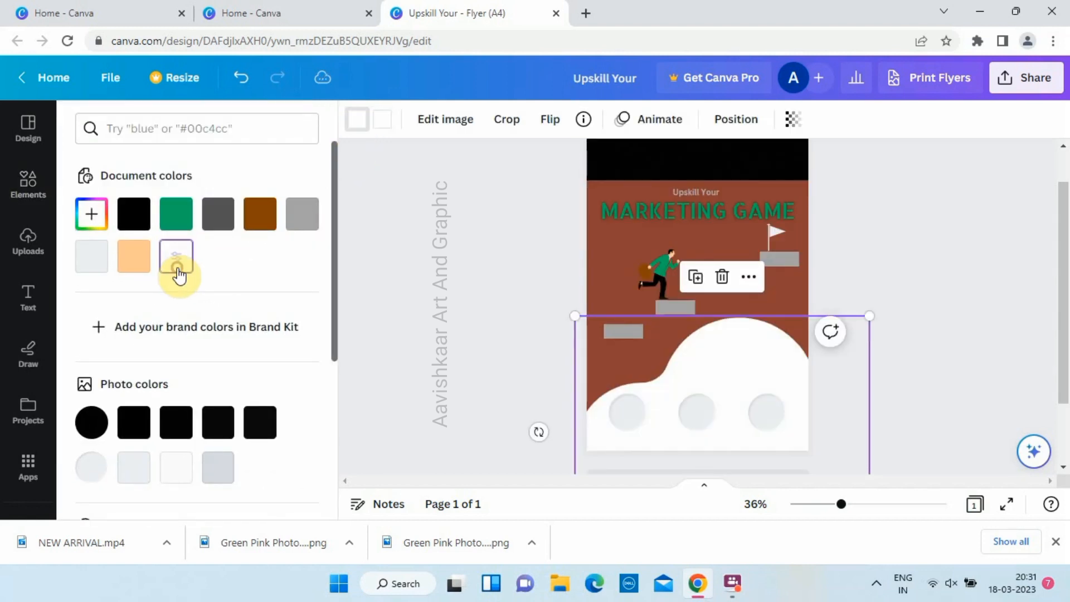
click(396, 341)
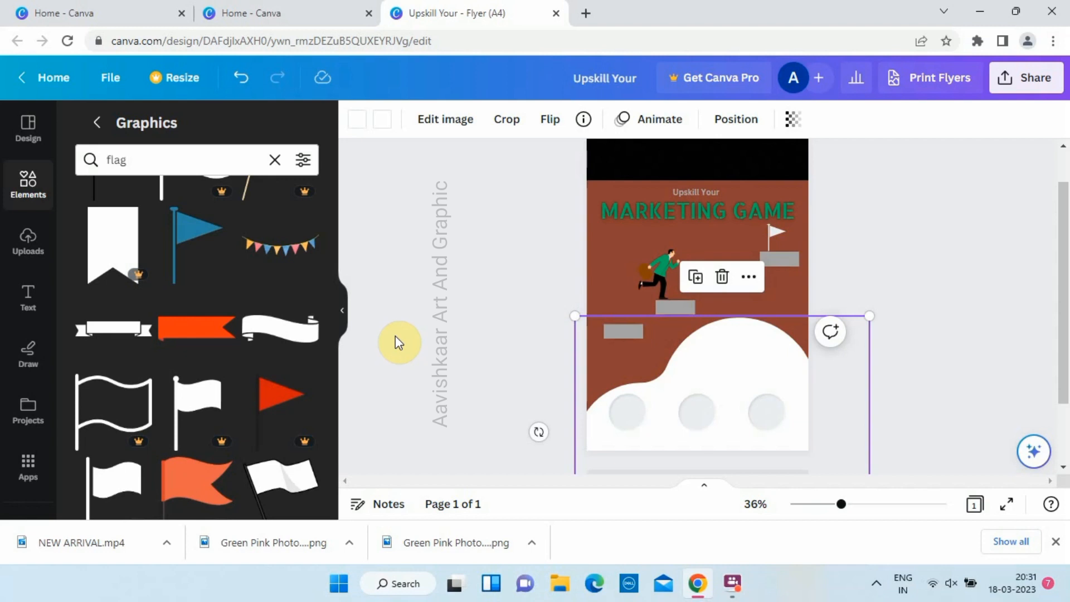
Recolour both gradient colours of the wave with the light grey photo colour that matches the circles
click(354, 118)
scroll(234, 295, down, 3)
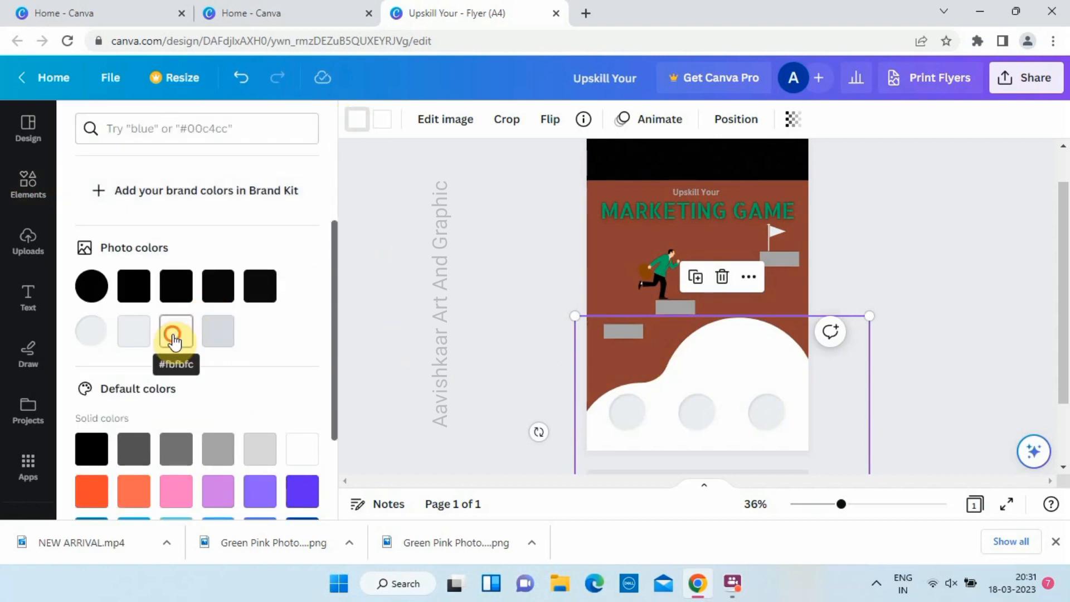
click(175, 340)
click(143, 340)
click(382, 119)
click(132, 333)
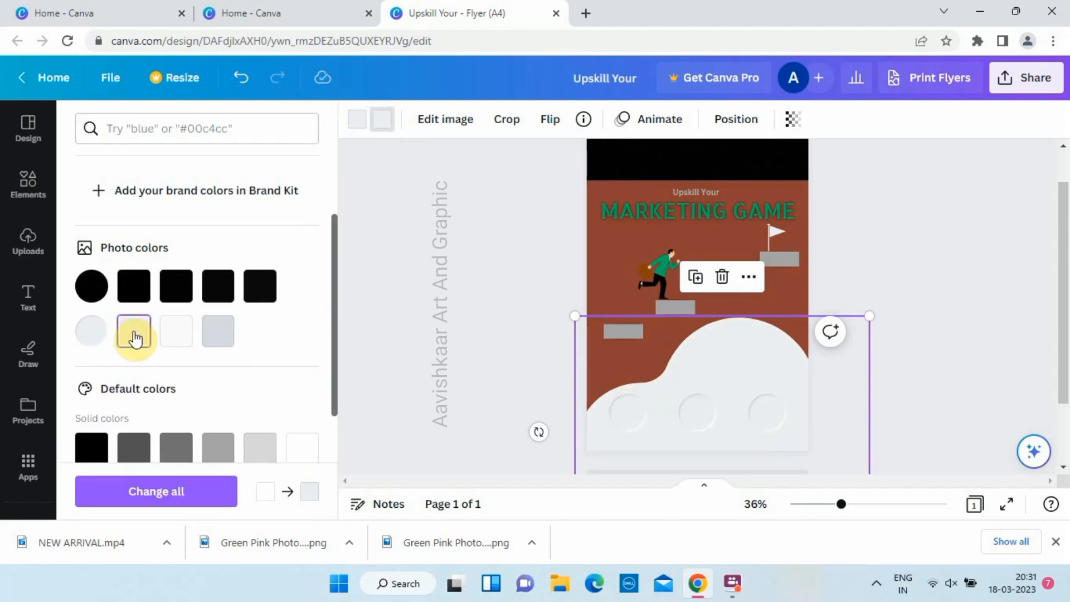
click(453, 289)
click(647, 423)
click(467, 375)
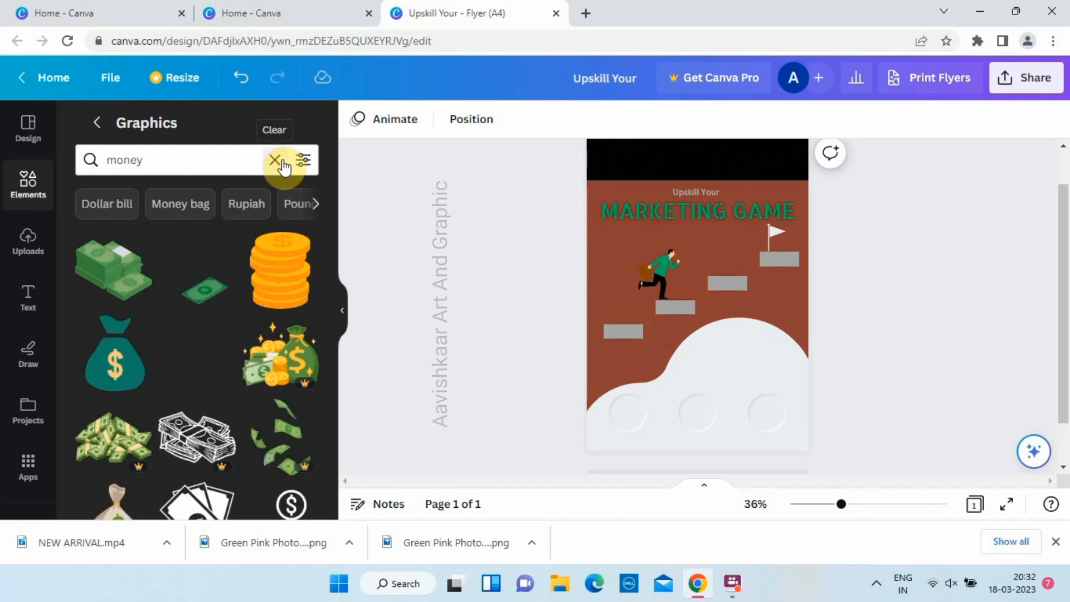
Add money graphics to the flyer, including a hand with a coin, a light bulb on a hand, and outlined hands around a dollar sign
click(191, 305)
scroll(234, 304, down, 2)
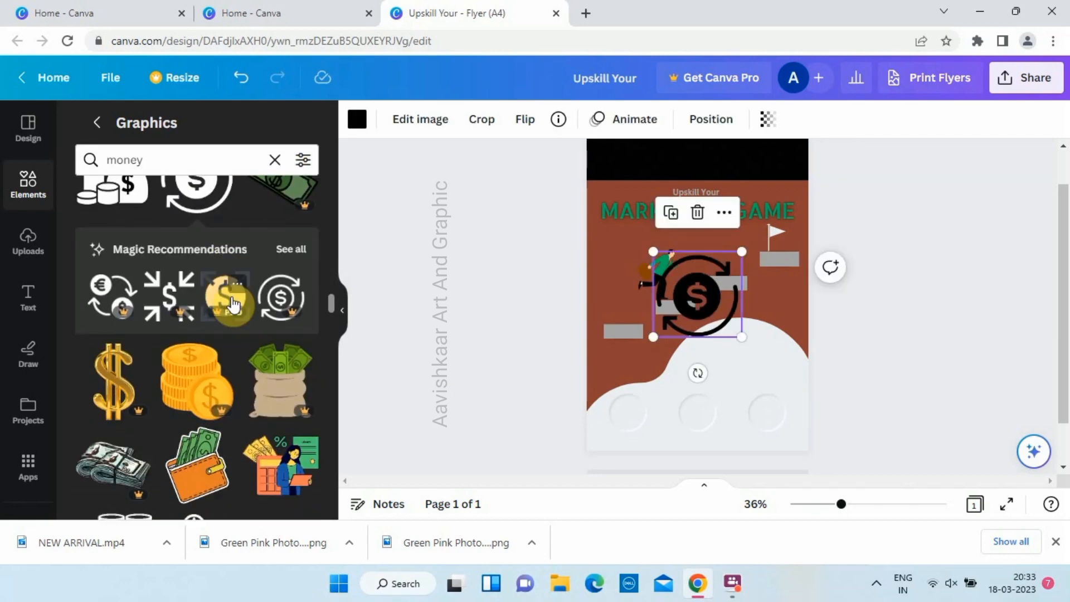
click(233, 304)
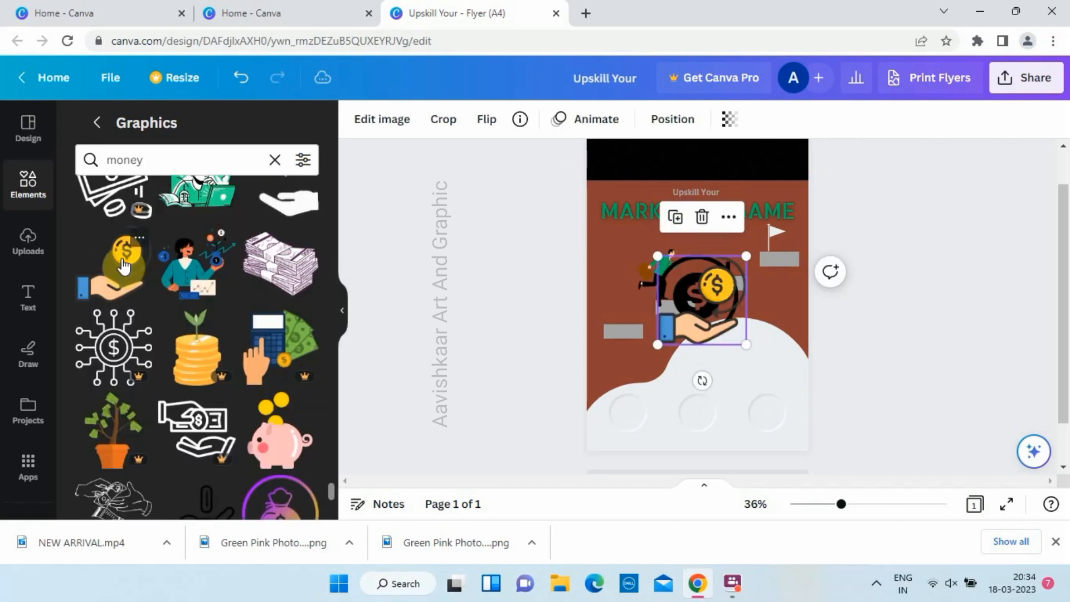
click(104, 292)
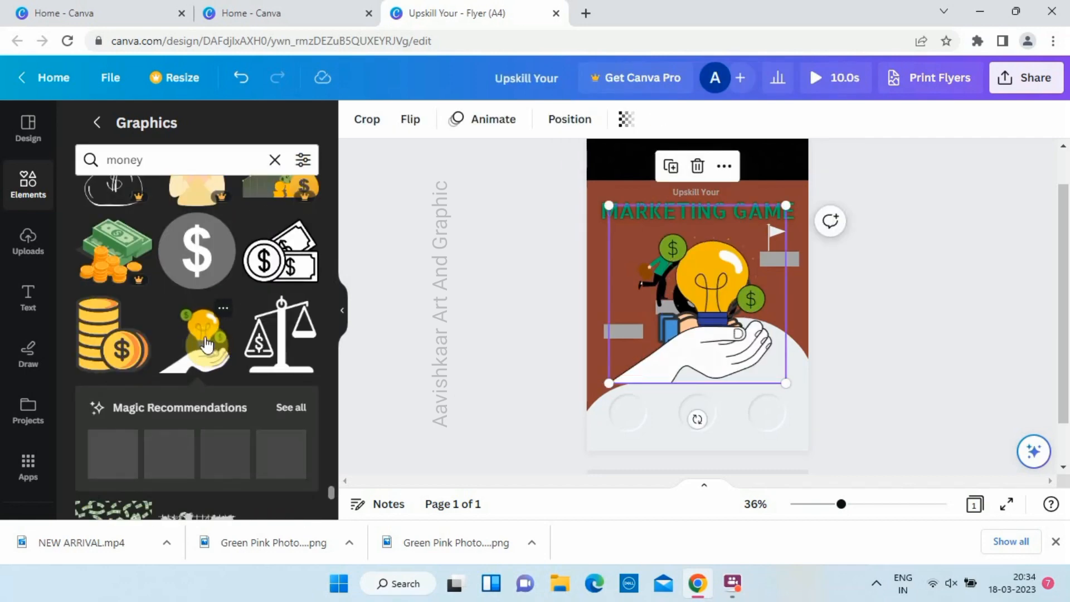
click(209, 248)
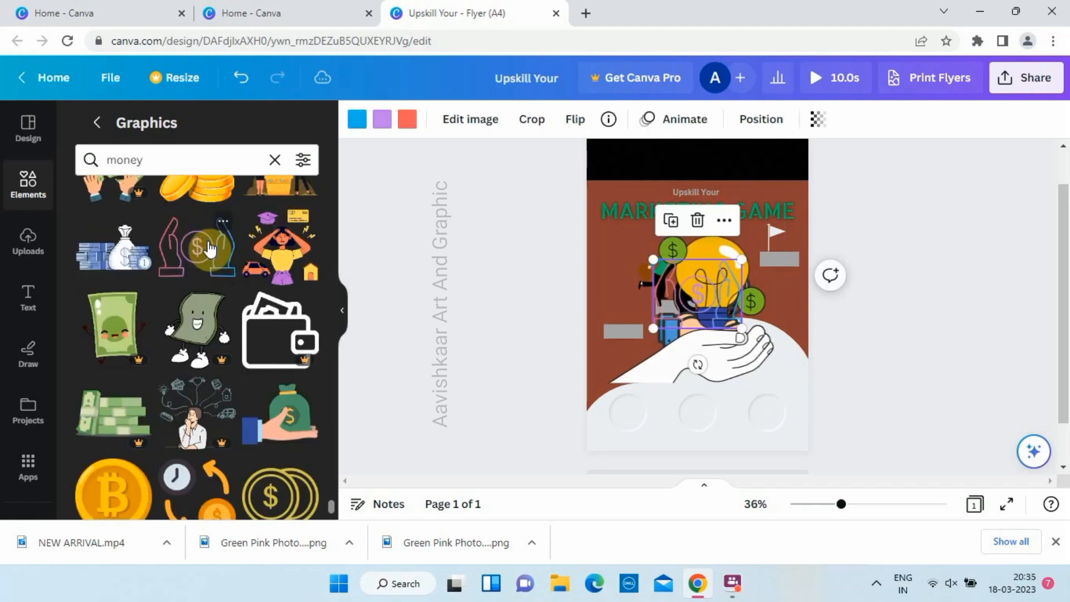
scroll(172, 370, down, 10)
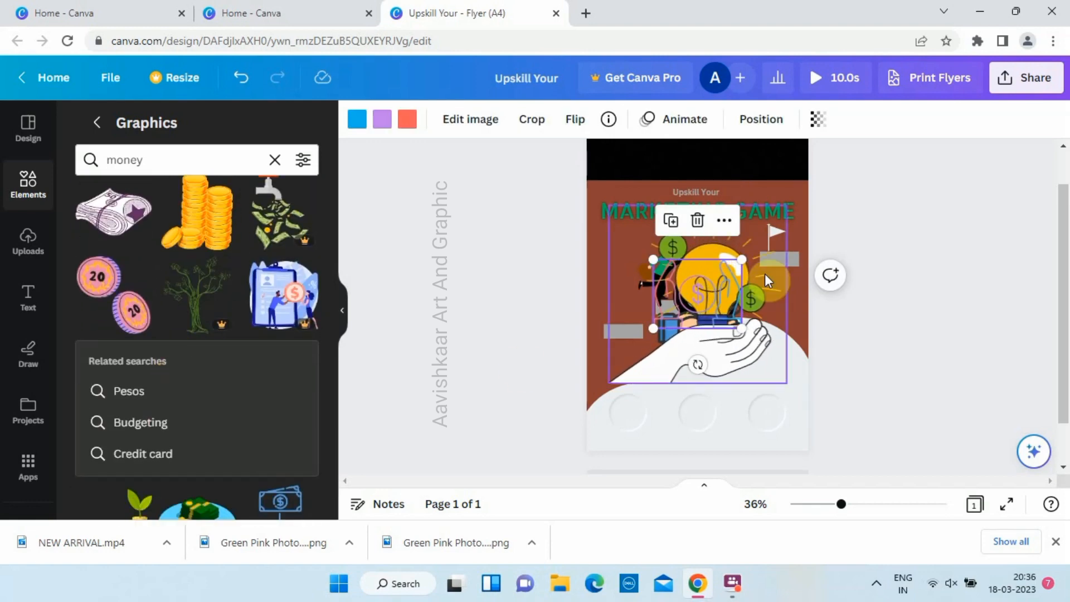
Place the outlined hands-and-dollar graphic, scaled down, inside the leftmost circle and recolour it green and black
drag(695, 280, 624, 389)
drag(687, 377, 626, 408)
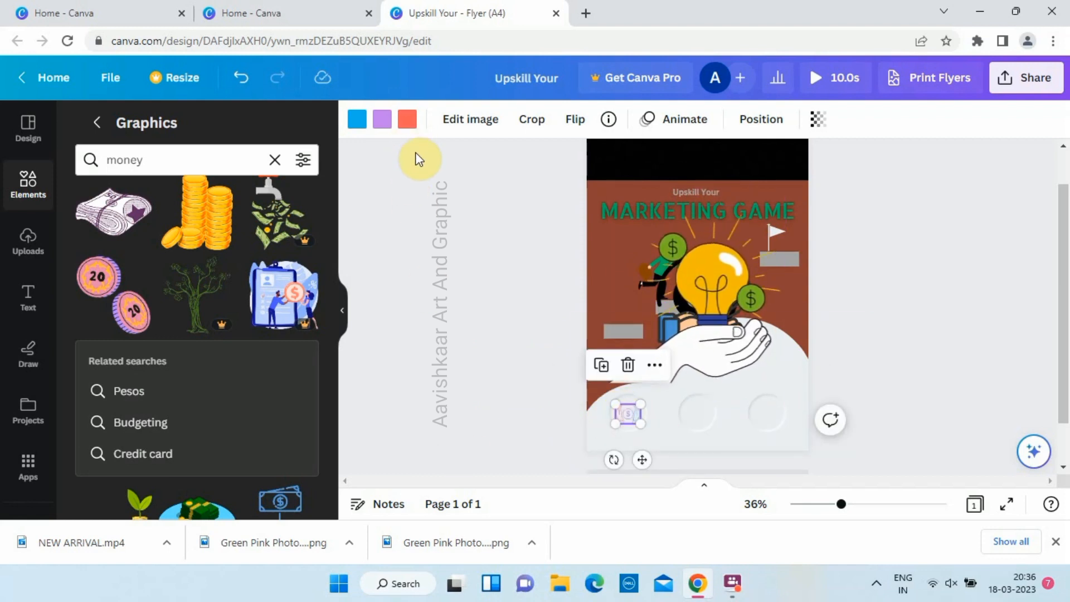
click(385, 119)
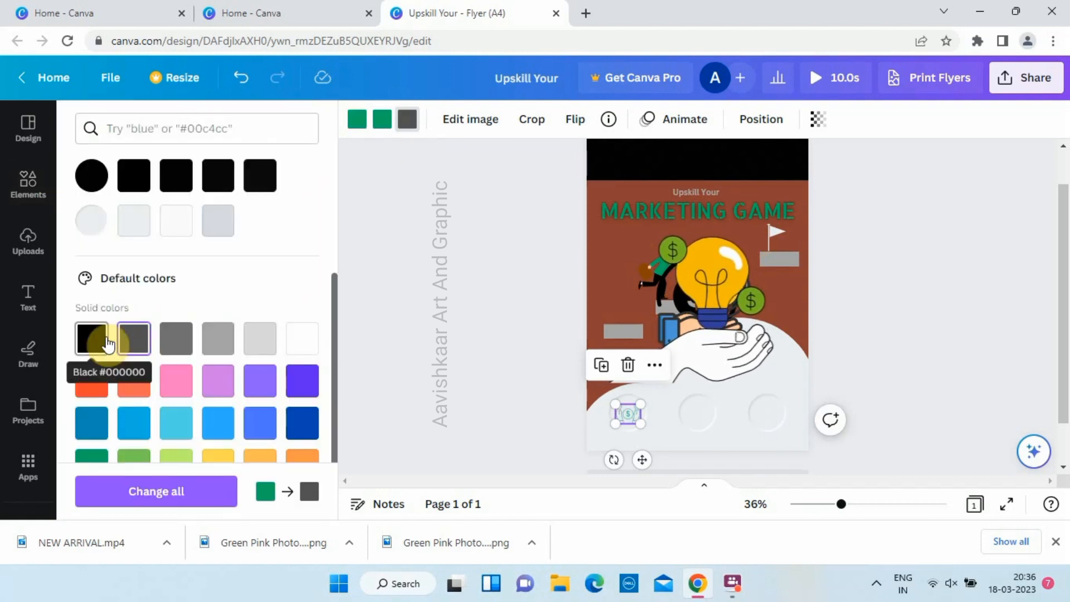
click(97, 335)
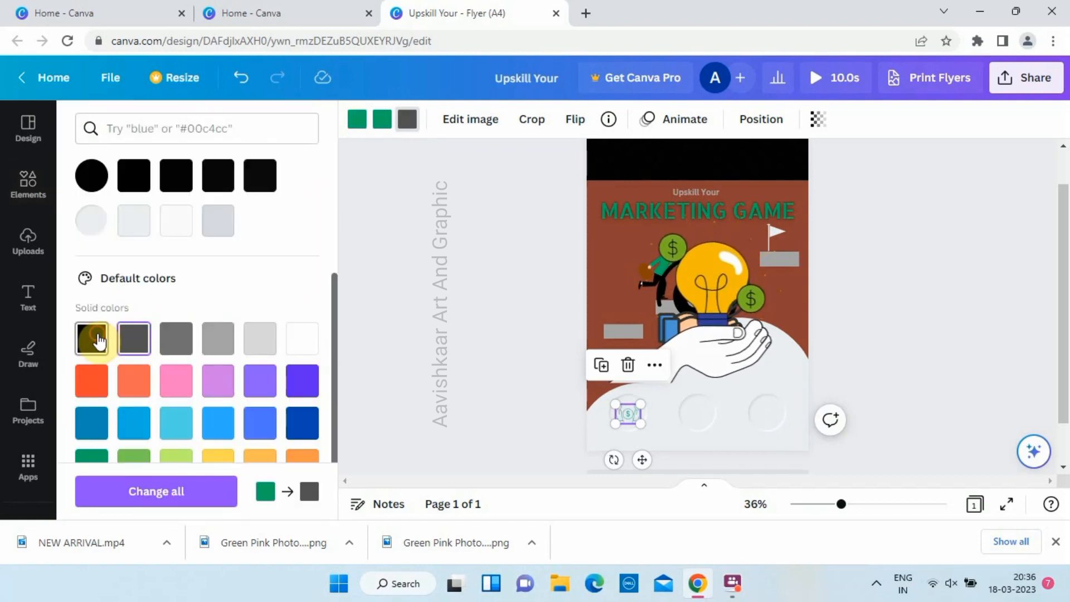
Recolour the green and grey parts of the hands-and-dollar graphic in the leftmost circle black
click(382, 121)
click(106, 350)
click(357, 120)
click(91, 337)
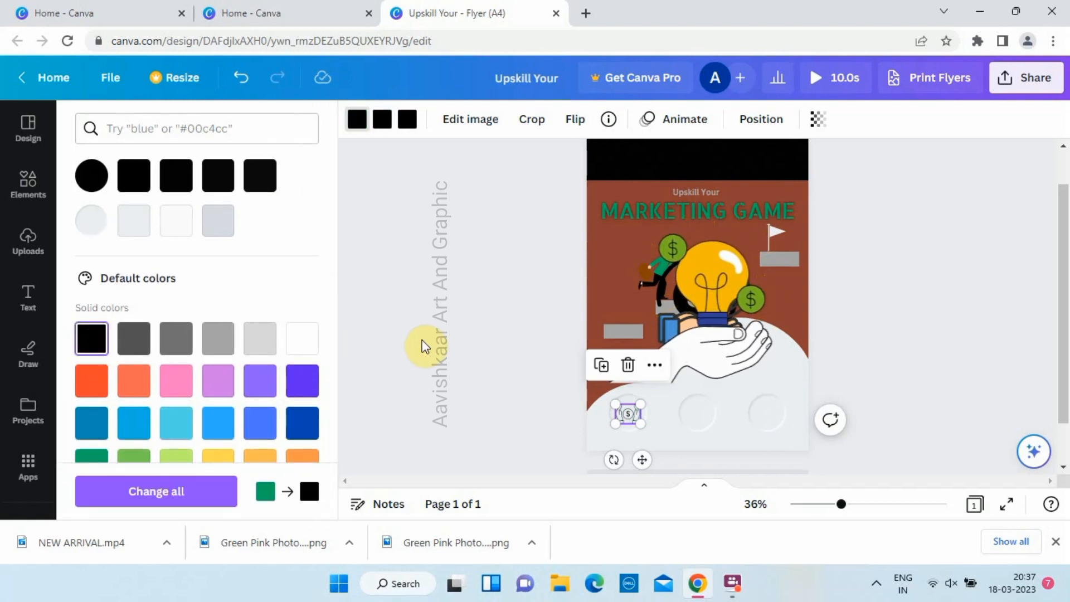
Scale down the light-bulb-on-hand graphic and place it inside the middle circle
drag(703, 340, 686, 323)
drag(767, 185, 701, 411)
click(462, 382)
Place the green dollar graphic with circular arrows, scaled to fit, inside the rightmost circle
scroll(702, 348, up, 3)
drag(688, 241, 804, 397)
scroll(805, 397, down, 2)
drag(889, 210, 817, 358)
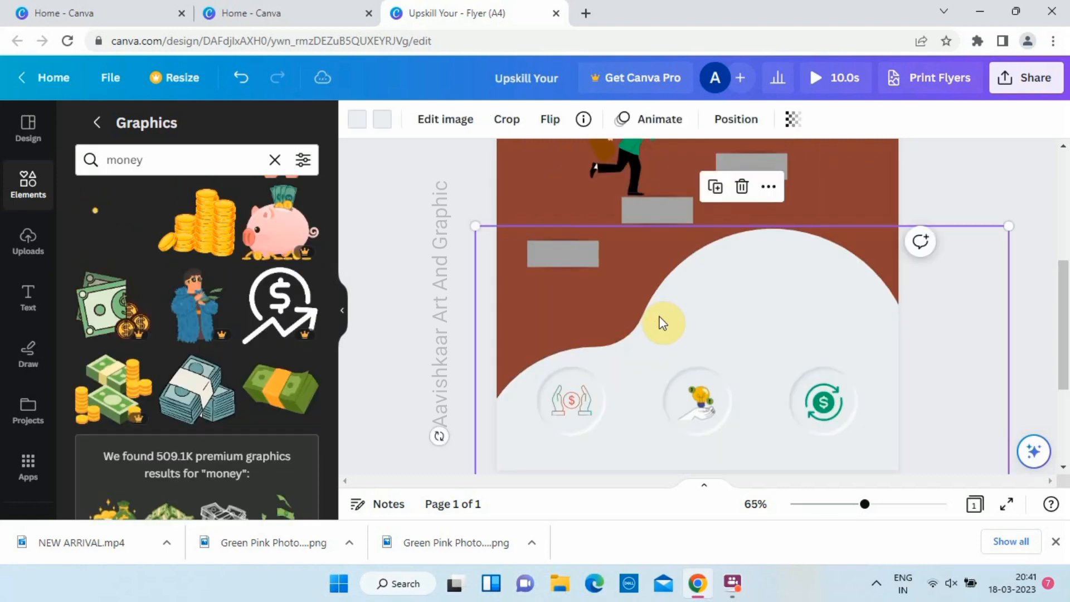
Change the wave's second gradient colour to the light turquoise-blue default colour, after trying the light orange document colour
click(382, 119)
click(134, 257)
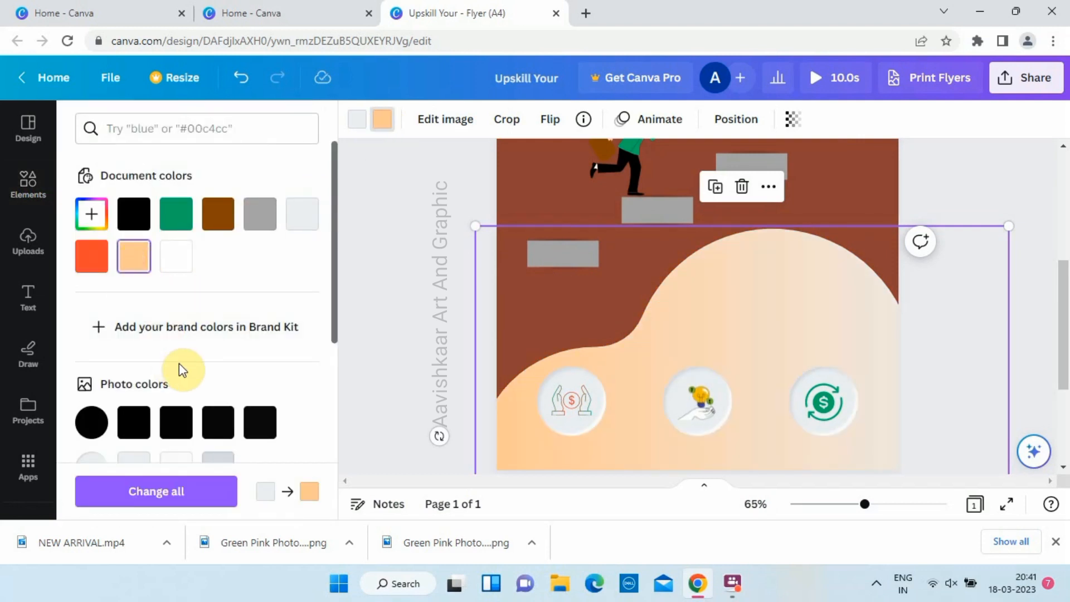
scroll(179, 364, down, 5)
click(176, 348)
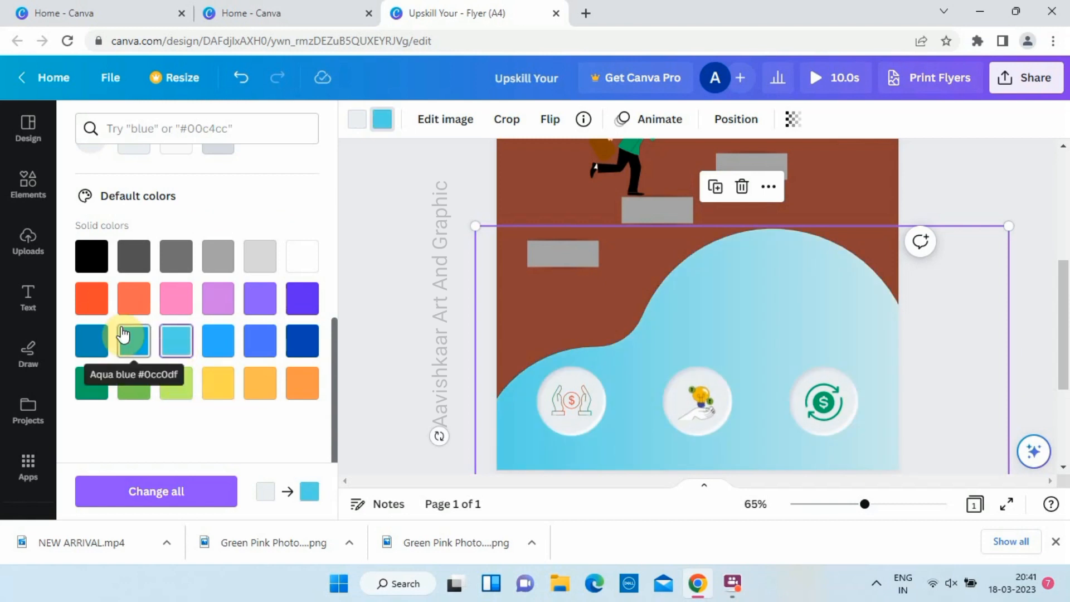
scroll(185, 189, up, 8)
Add a heading reading "Zero Upfront Fee" on two lines, scaled down to size 12.7 and placed below the leftmost circle
click(27, 195)
click(205, 240)
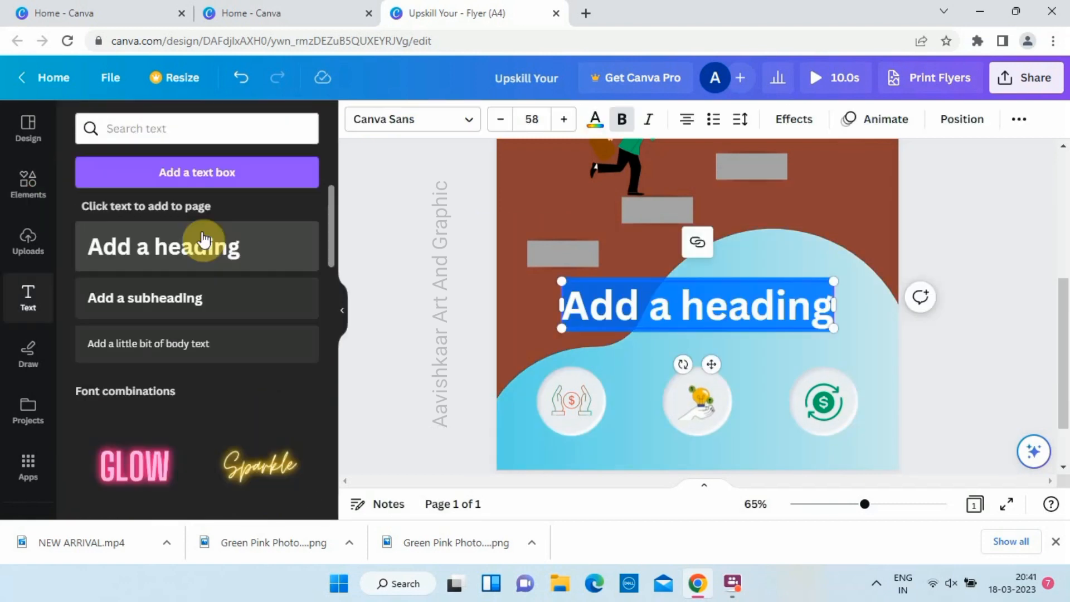
text(Zero up)
key(BackSpace)
key(BackSpace)
text(Up)
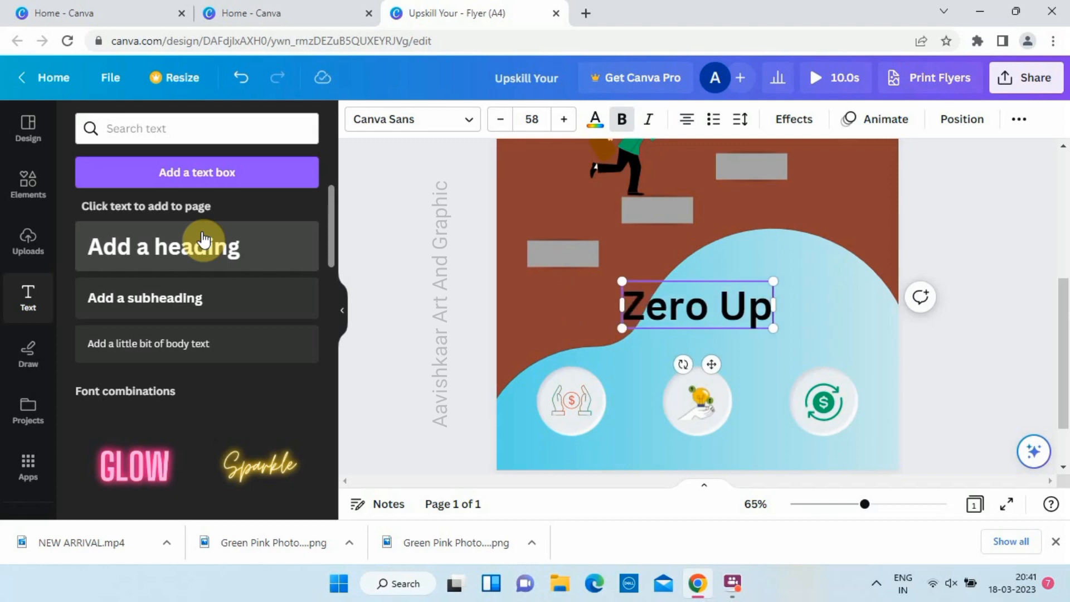
text(front)
key(Return)
text(Fee)
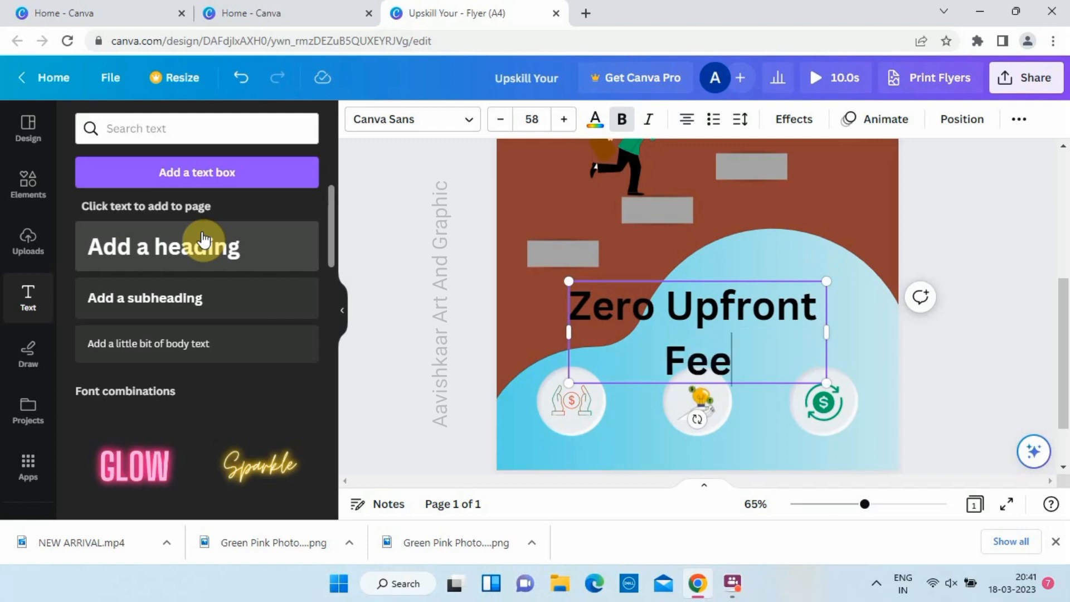
drag(826, 384, 590, 468)
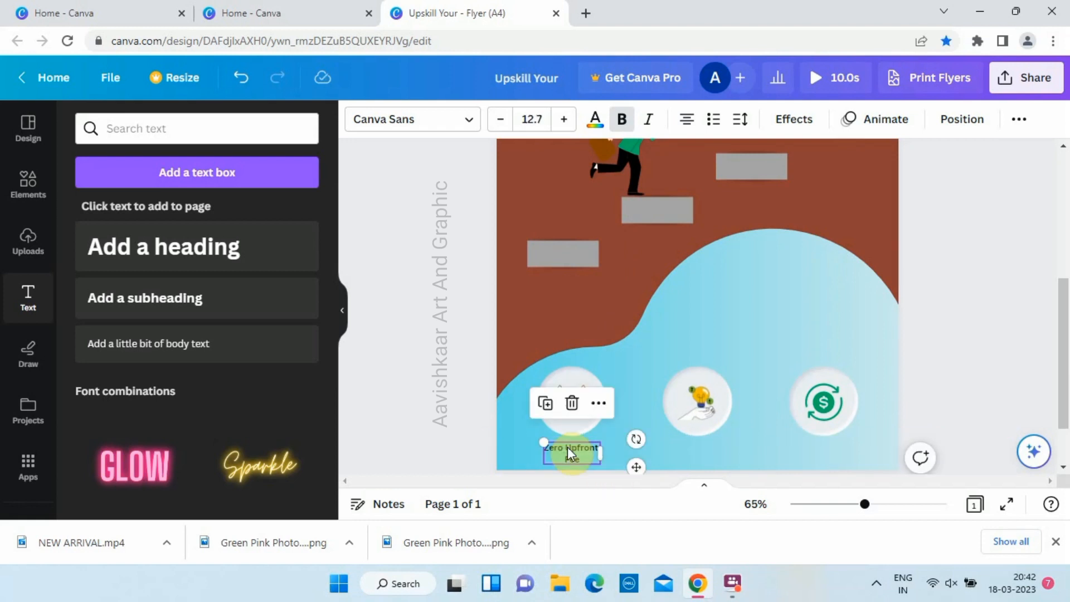
Duplicate the caption below the middle circle and change its text to "Become A Marketing Expert" on two lines in bold
key(ctrl+d)
drag(567, 447, 712, 454)
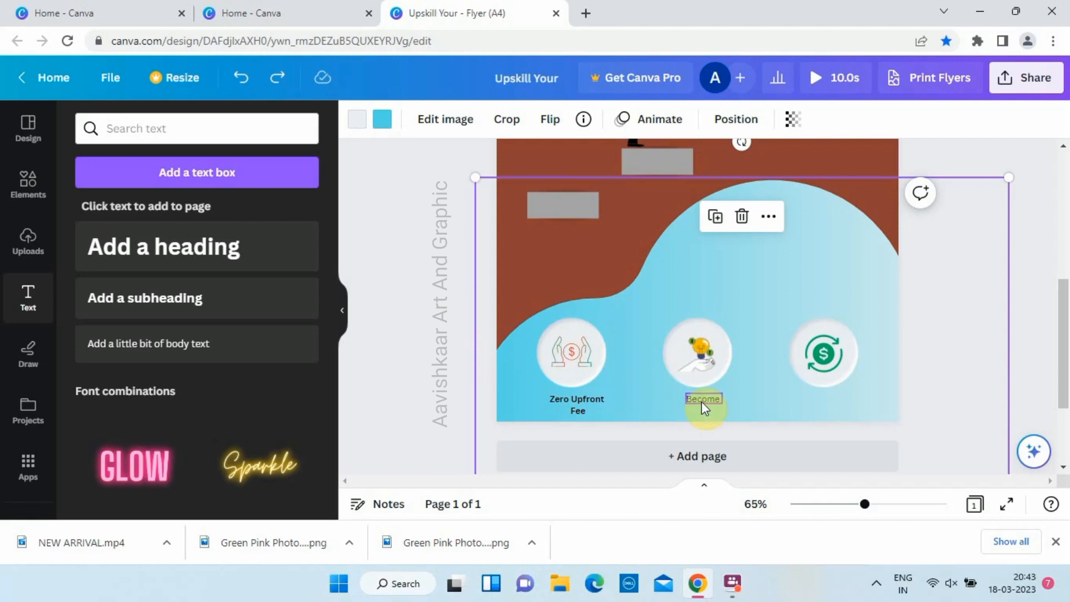
click(701, 399)
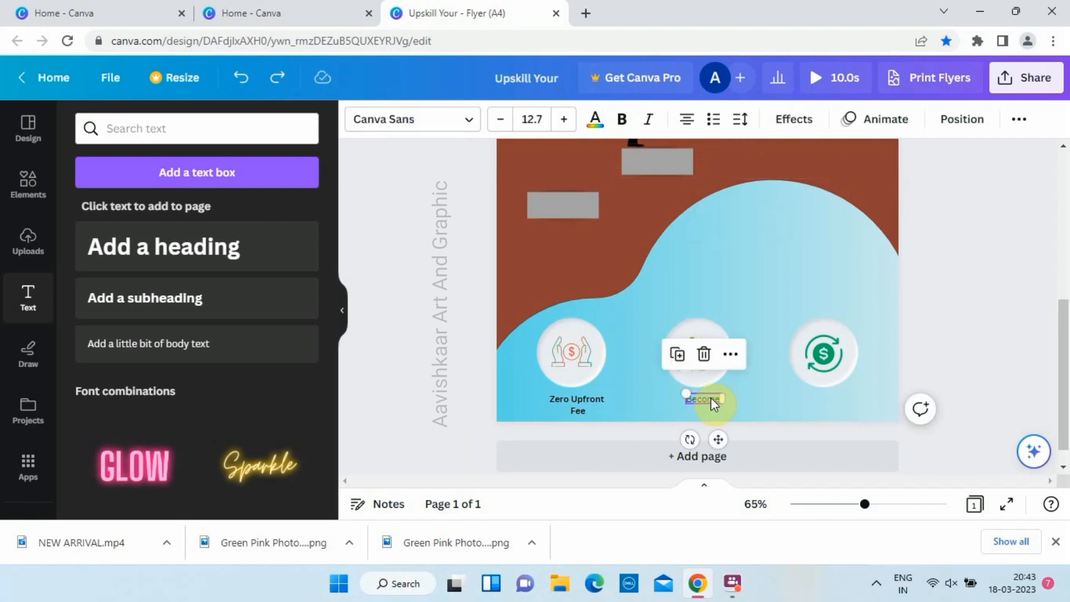
double_click(714, 397)
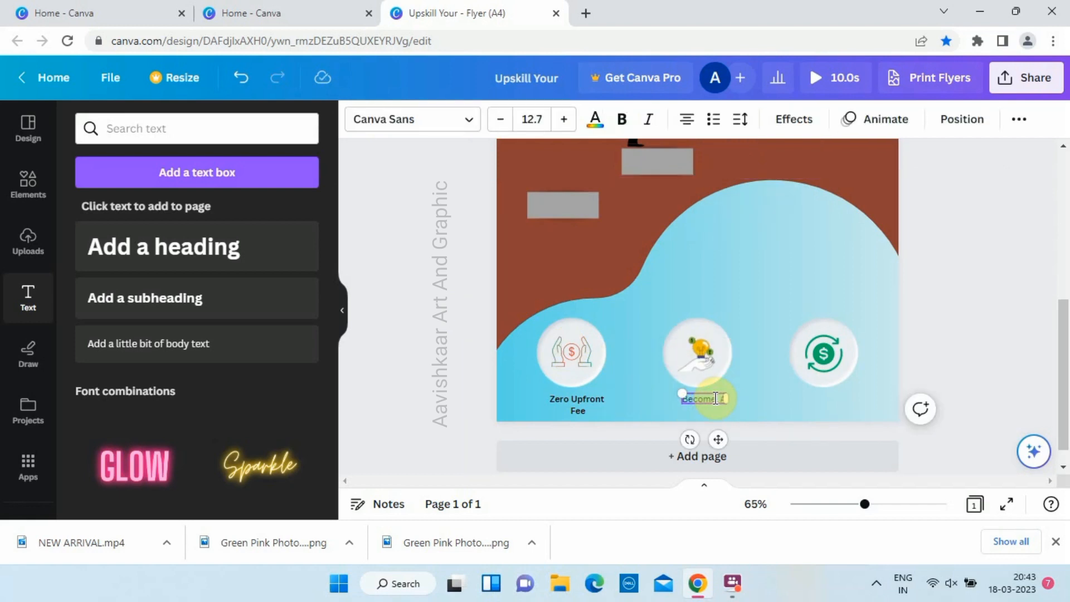
key(Return)
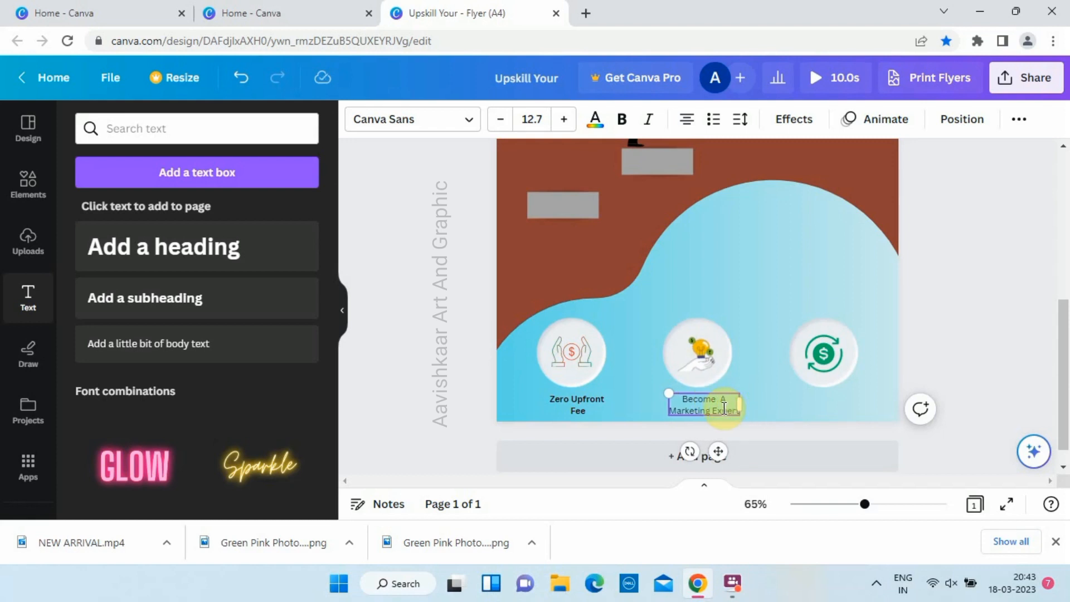
key(ctrl+a)
click(429, 293)
Duplicate the middle caption below the rightmost circle and replace its text with "9.6 LPA" and "Average CTC" on two lines
click(716, 409)
key(ctrl+d)
drag(730, 402, 837, 394)
double_click(838, 393)
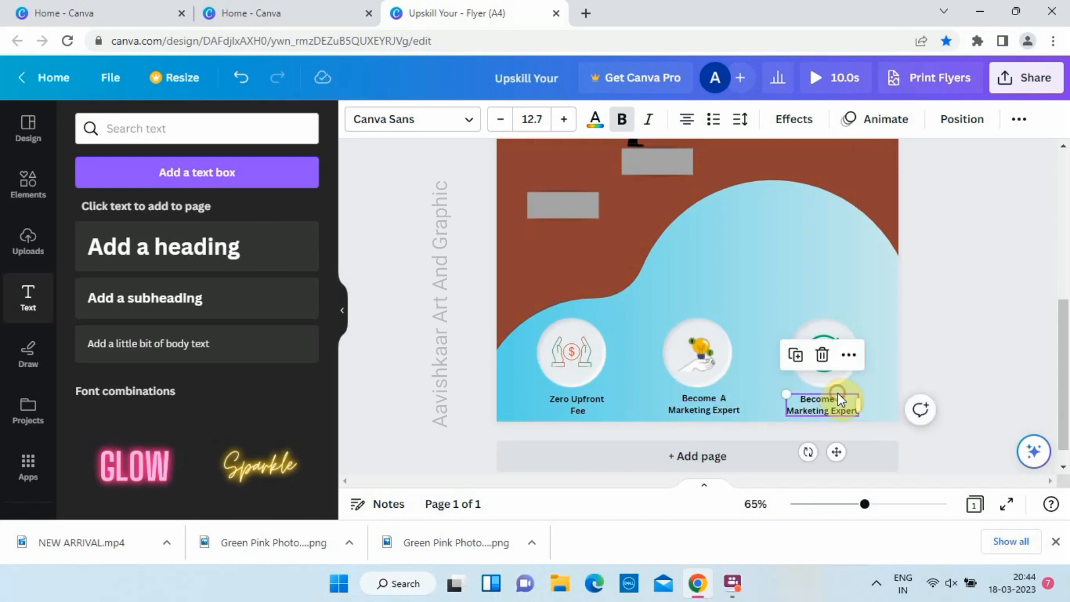
text(9.6 LPA)
key(Return)
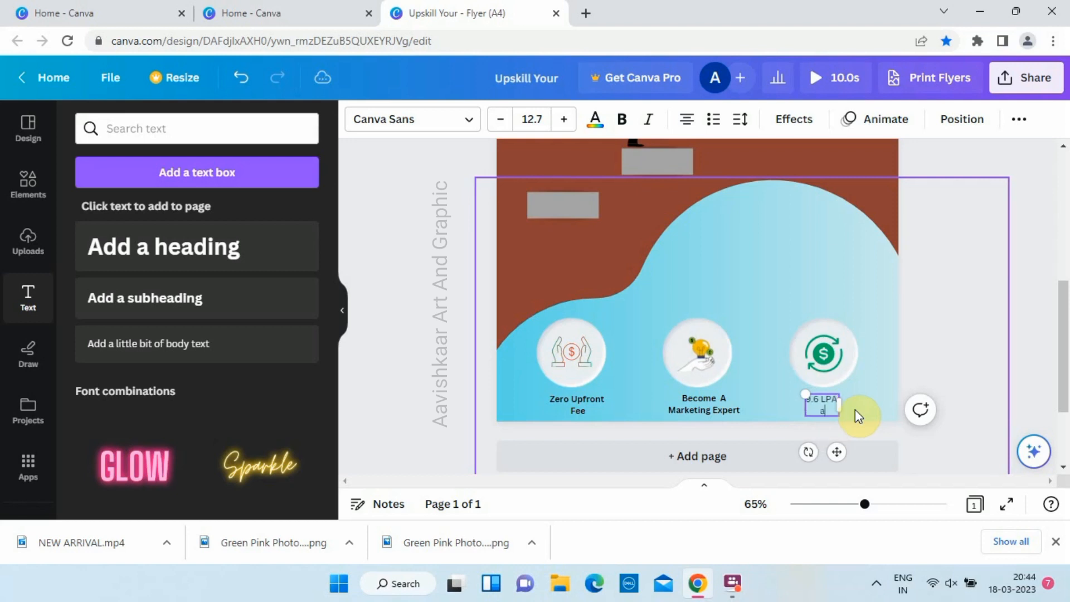
text(Average CTC)
Make the "9.6 LPA Average CTC" caption bold and centre it below the rightmost circle
key(ctrl+a)
click(621, 120)
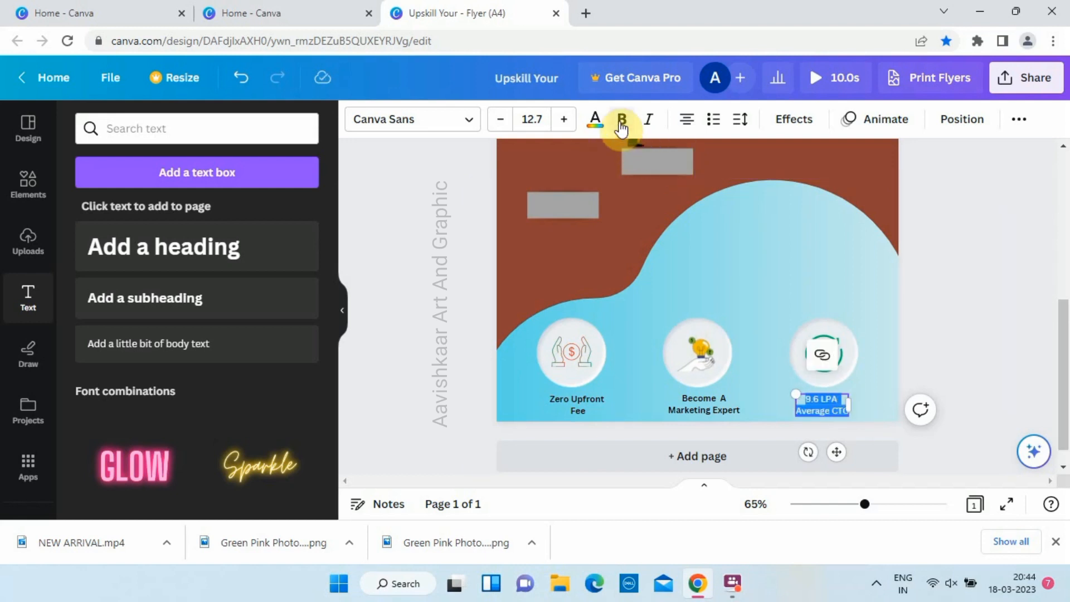
click(427, 289)
drag(838, 406, 849, 411)
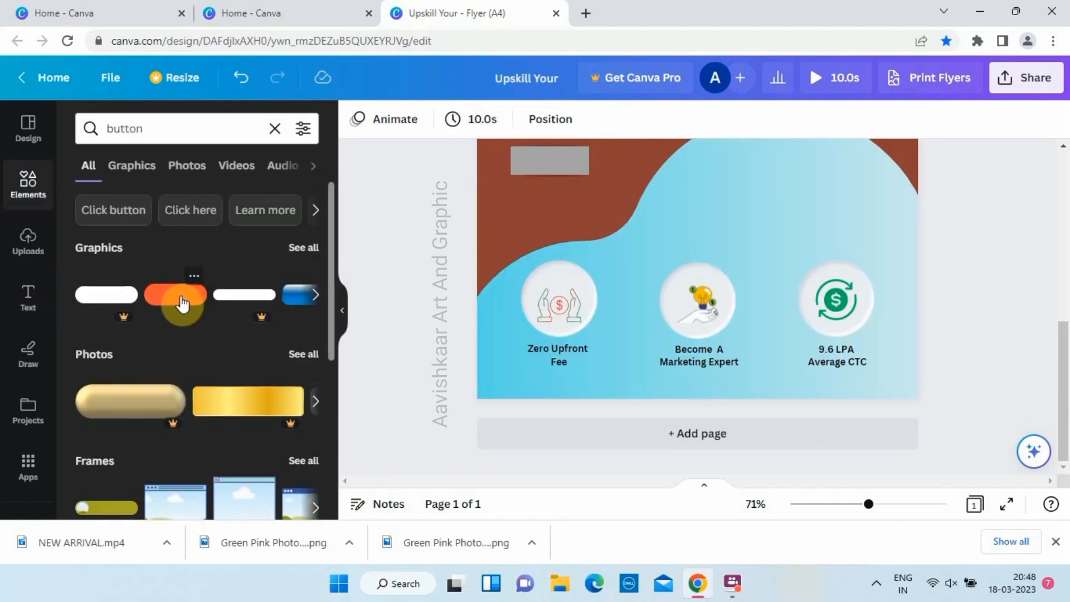
Add the solid rounded button graphic to the flyer, scaled down and centred below the "Become A Marketing Expert" caption
drag(187, 291, 502, 339)
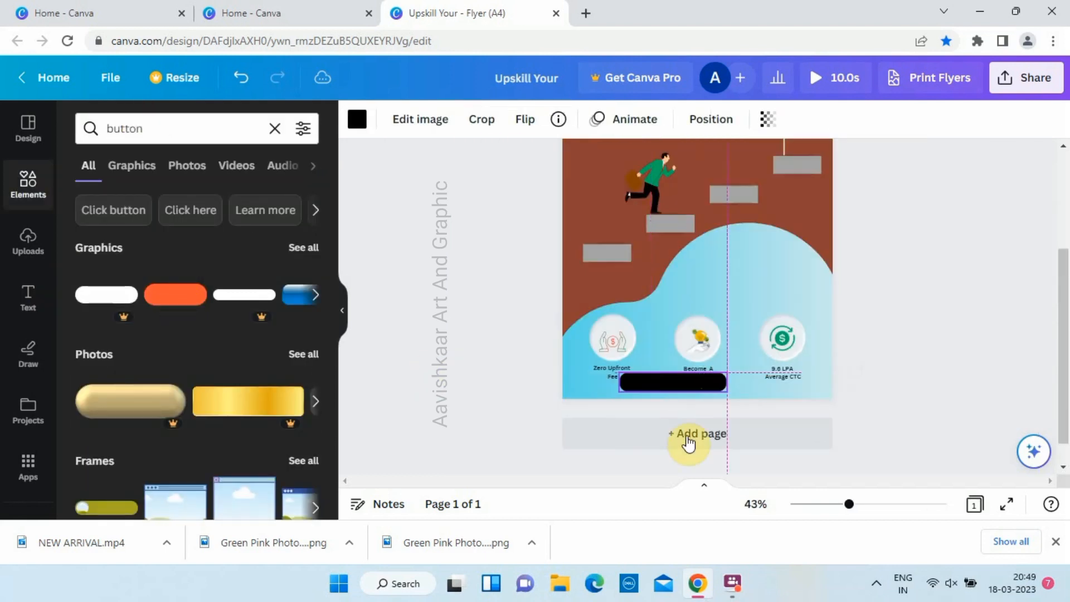
drag(689, 442, 723, 433)
scroll(774, 393, up, 3)
scroll(772, 389, up, 2)
drag(809, 373, 750, 382)
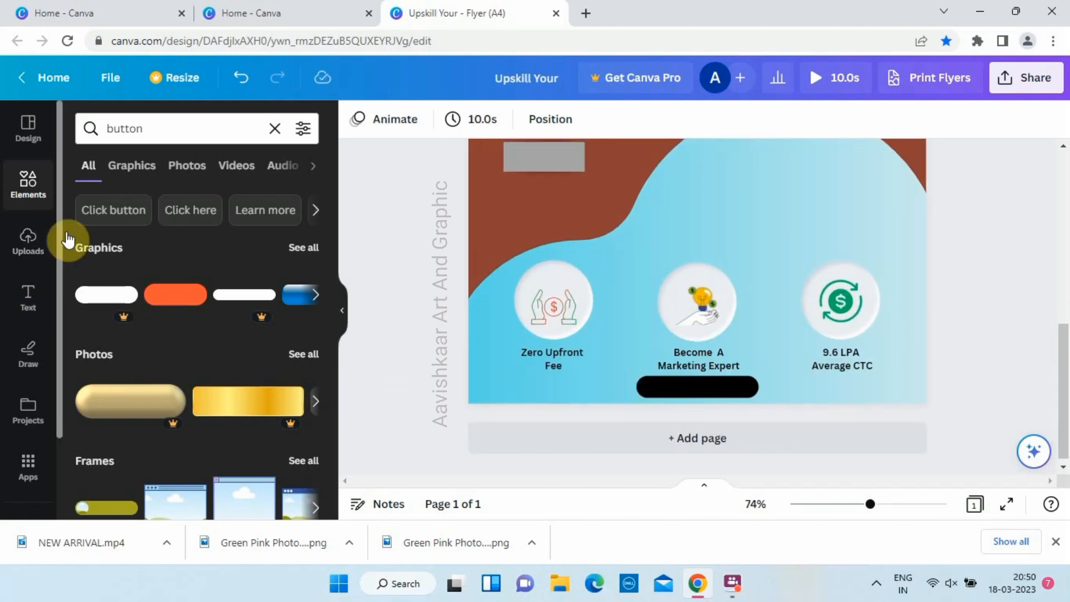
Add a subheading reading "ENROLL NOW"
click(29, 188)
click(26, 301)
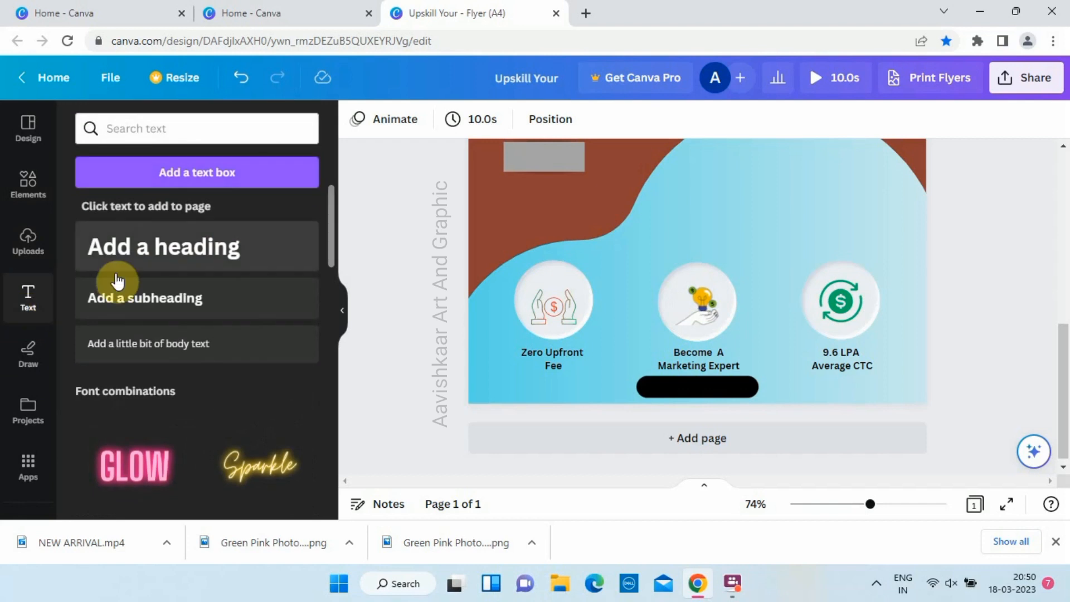
click(168, 312)
text(ENROLL M)
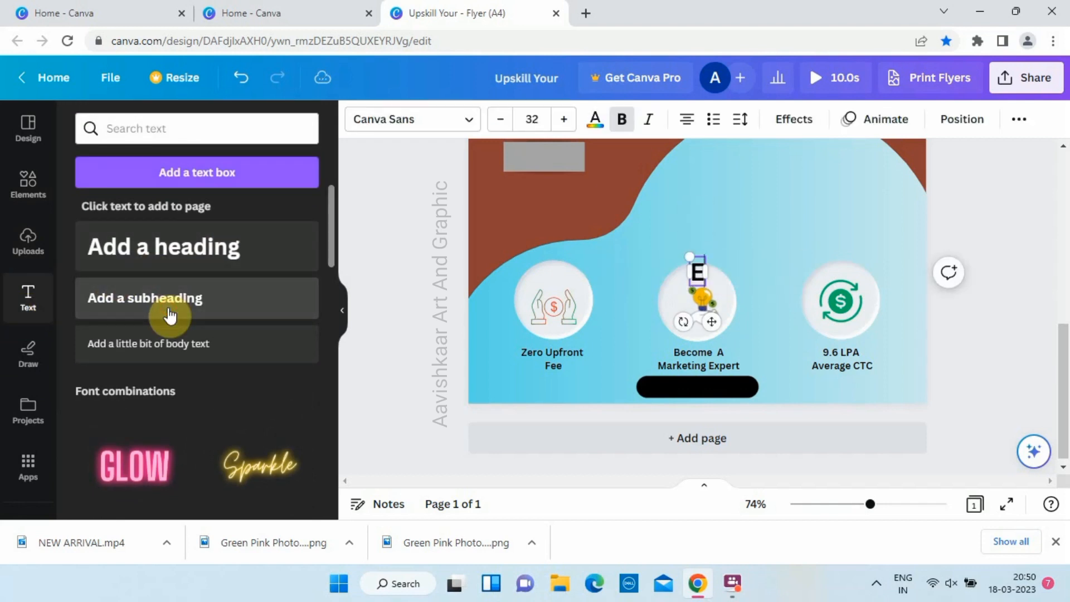
key(BackSpace)
key(BackSpace)
text(NOW)
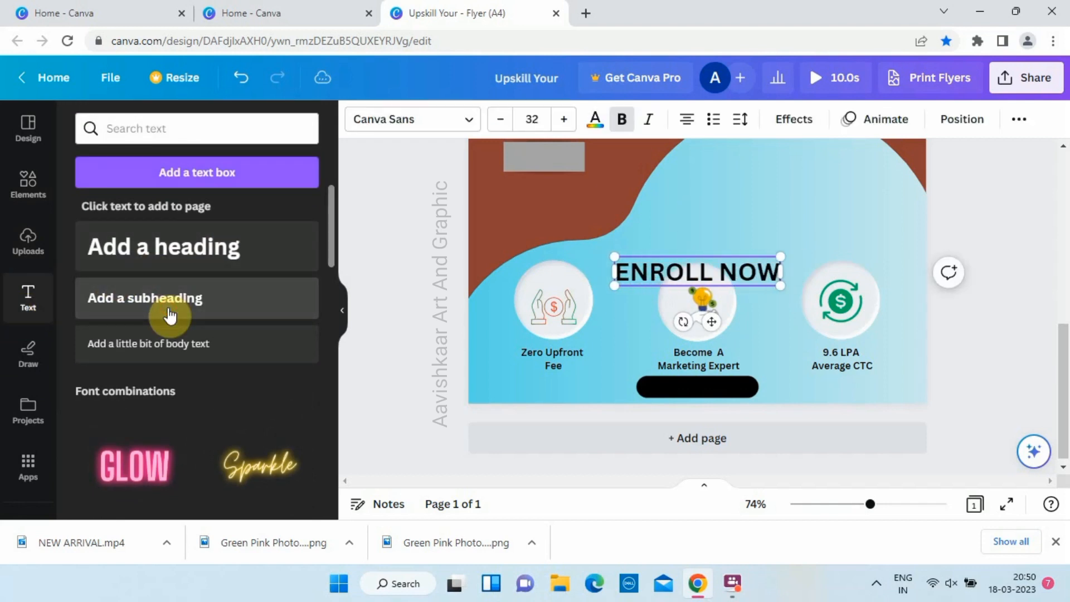
Colour the "ENROLL NOW" text white and place it, scaled down to size 13.5, on the black button
key(ctrl+a)
click(594, 119)
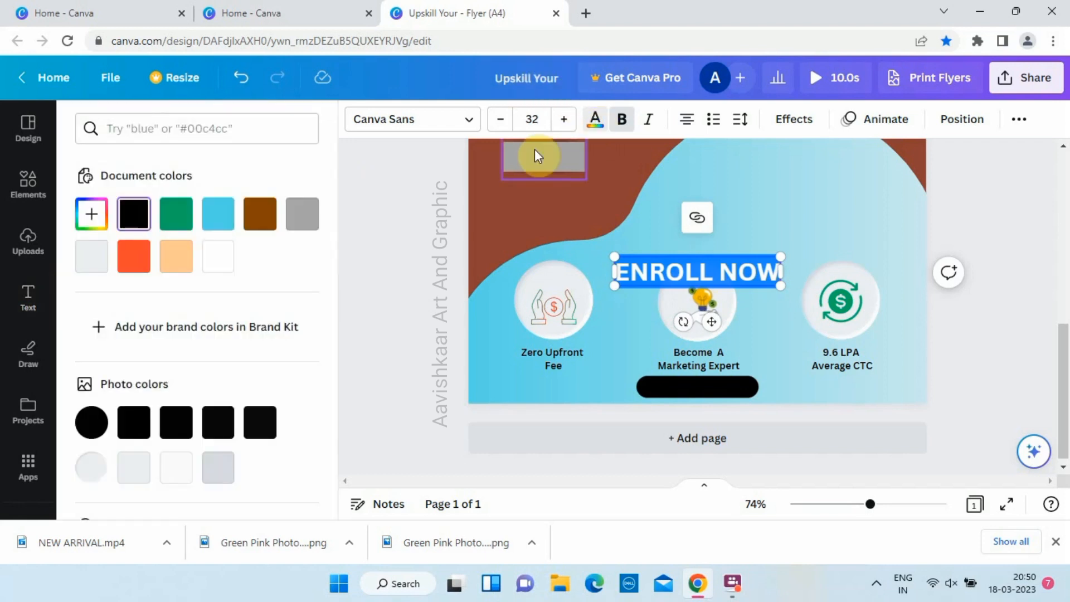
click(217, 257)
drag(778, 260, 687, 273)
drag(664, 318, 704, 429)
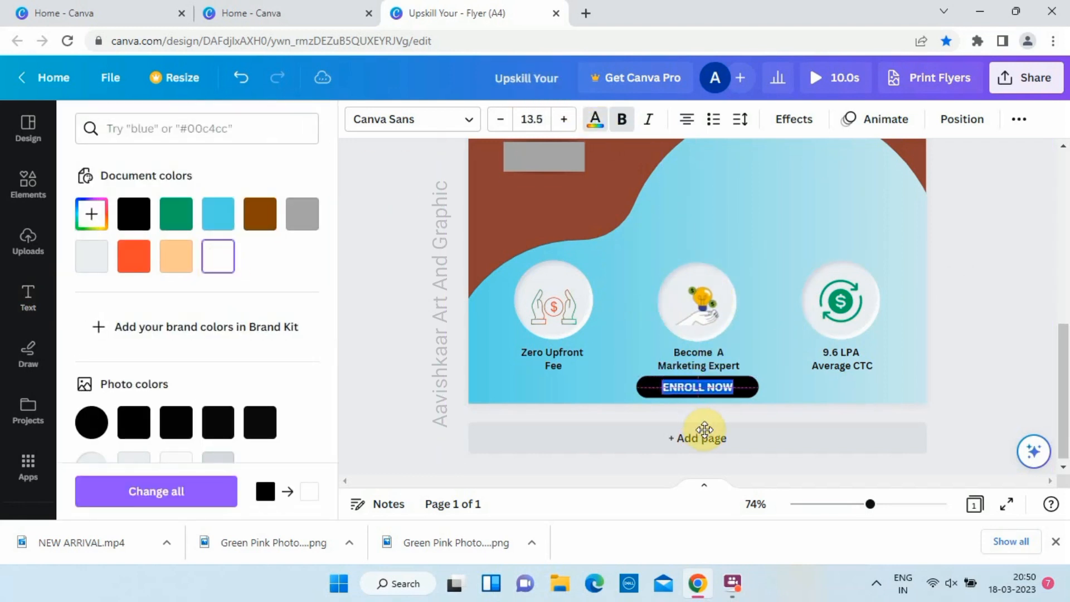
Recolour the black button behind "ENROLL NOW" with the green document colour
click(650, 389)
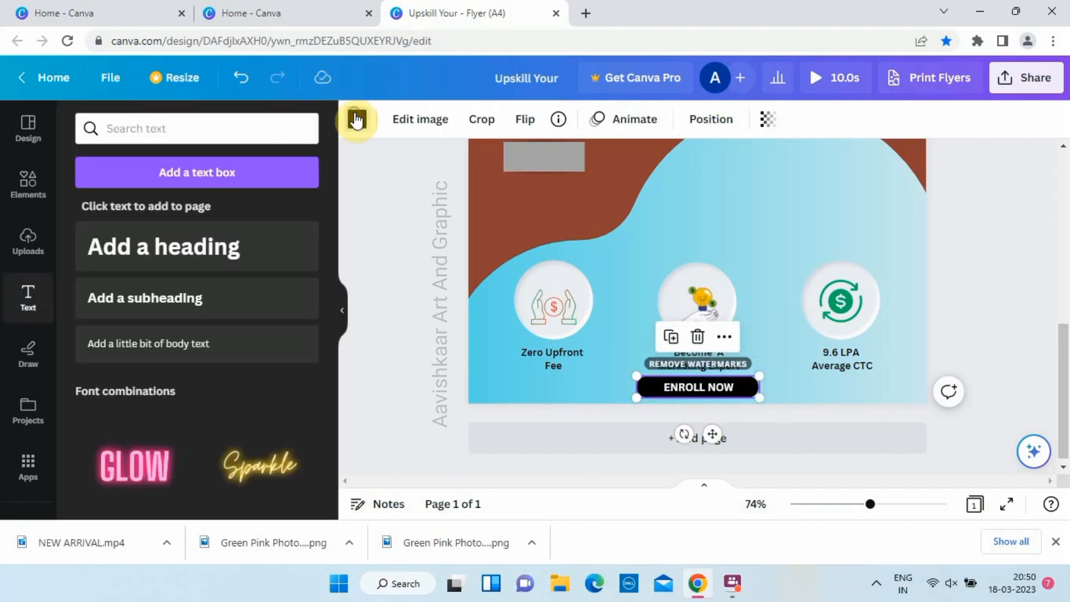
click(357, 118)
click(184, 224)
click(402, 287)
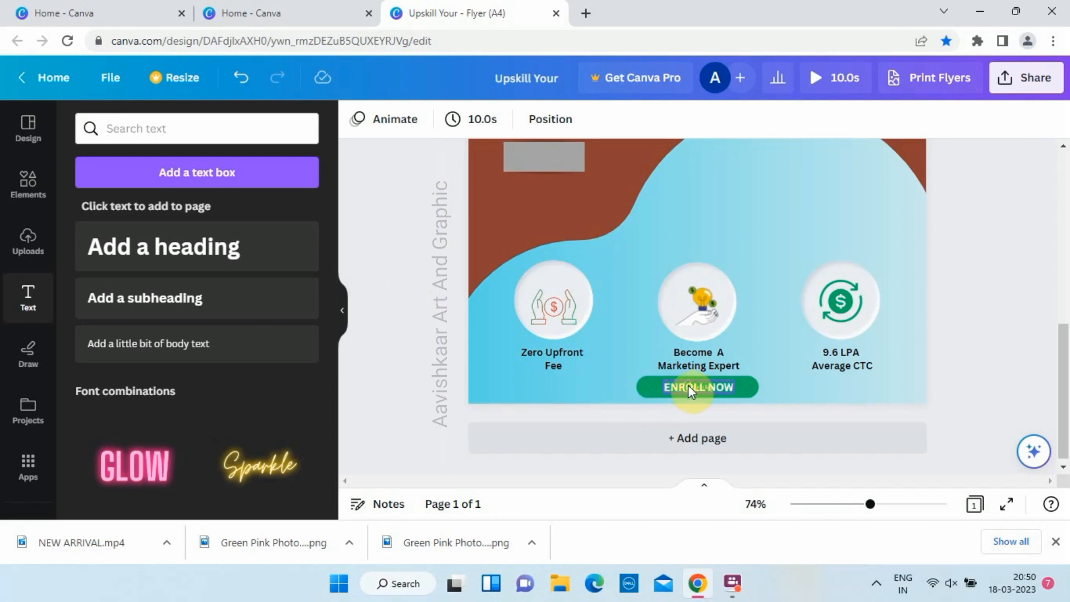
Enlarge the "ENROLL NOW" text slightly and centre it on the green button
click(640, 391)
click(707, 386)
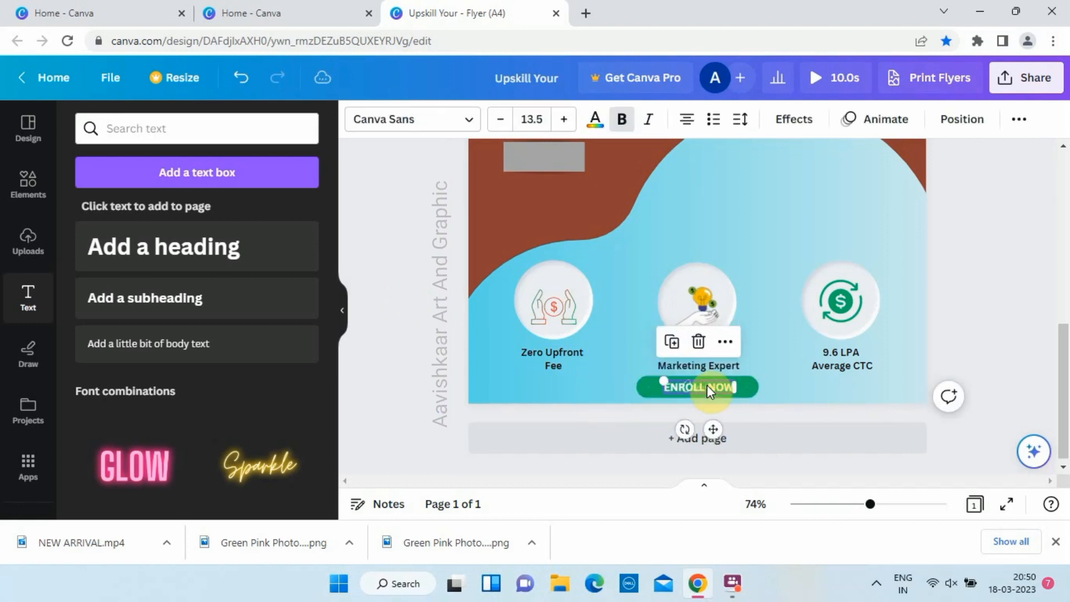
drag(664, 381, 642, 380)
drag(696, 428, 704, 430)
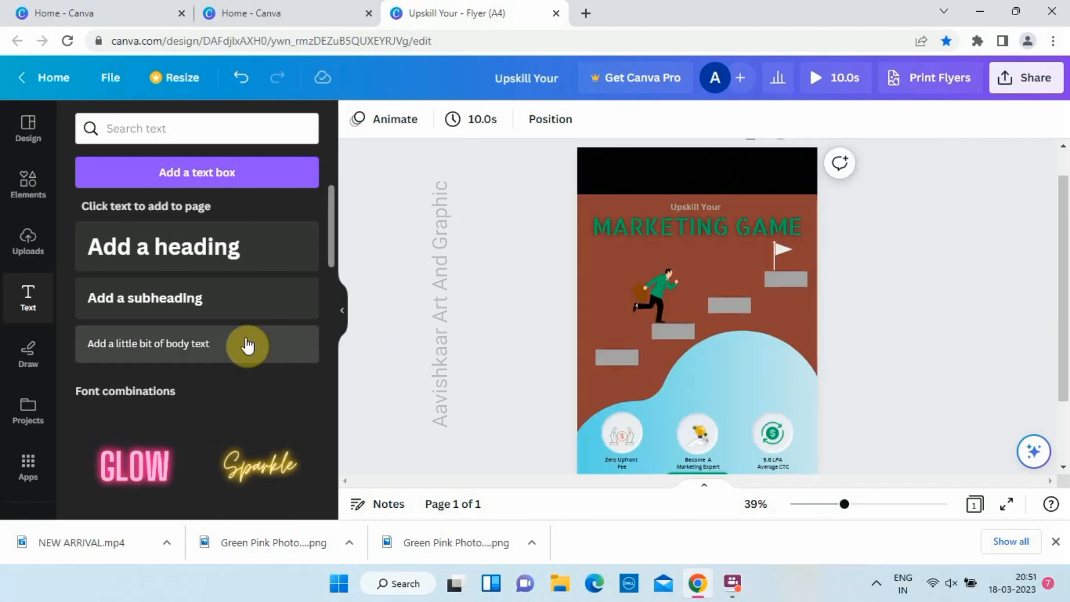
Add a heading with the three lines "LEARNN TODAY", "PAY AFTER" and "PLACEMENT"
click(188, 265)
text(LEARNN)
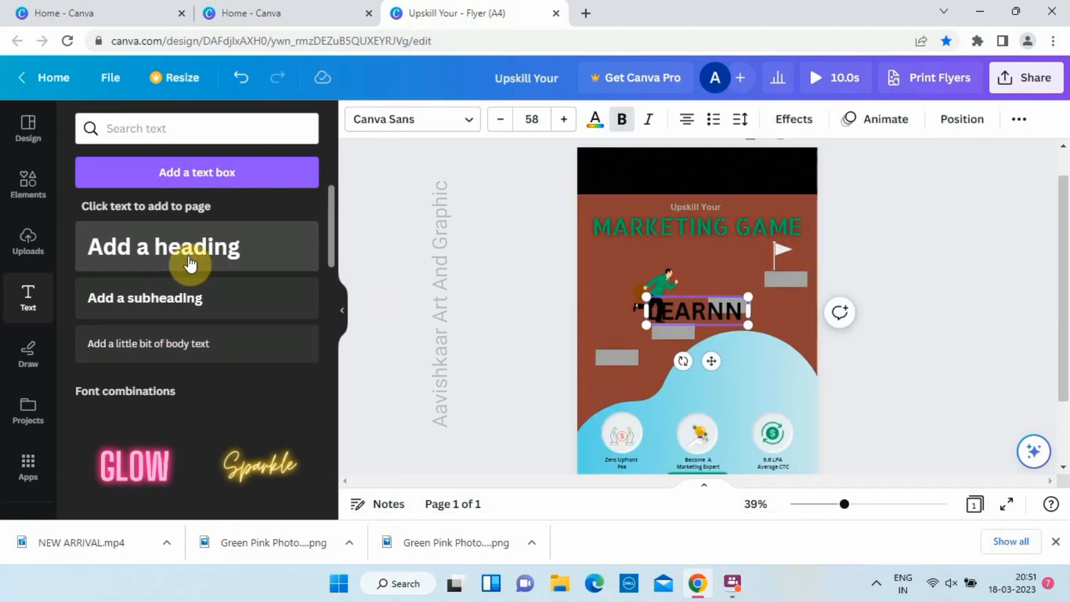
text( TODAY)
key(Return)
text(PAY AFTER)
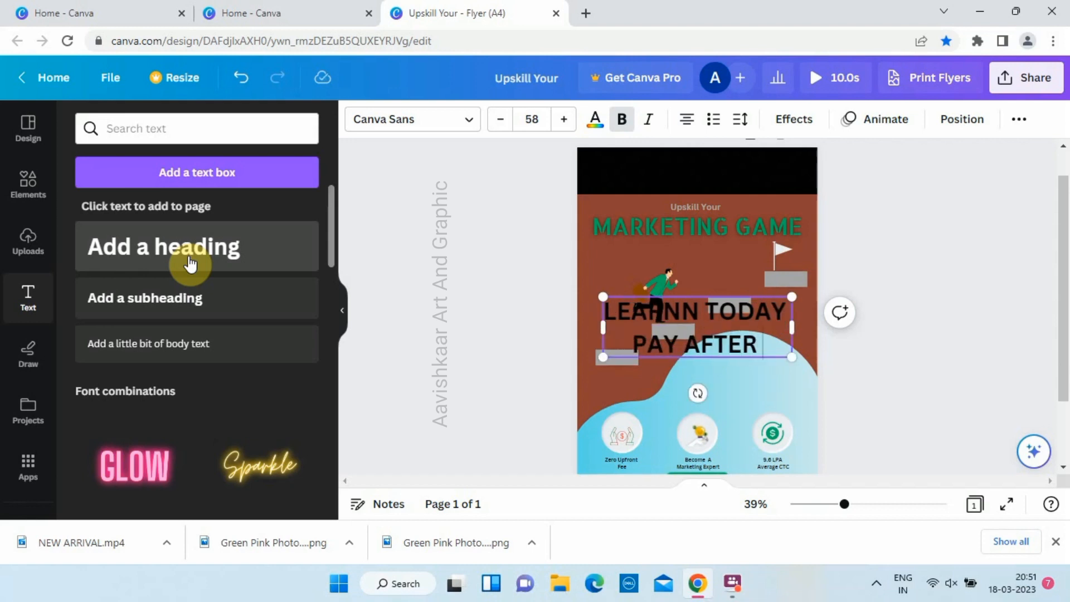
key(Return)
text(PLACEMENT)
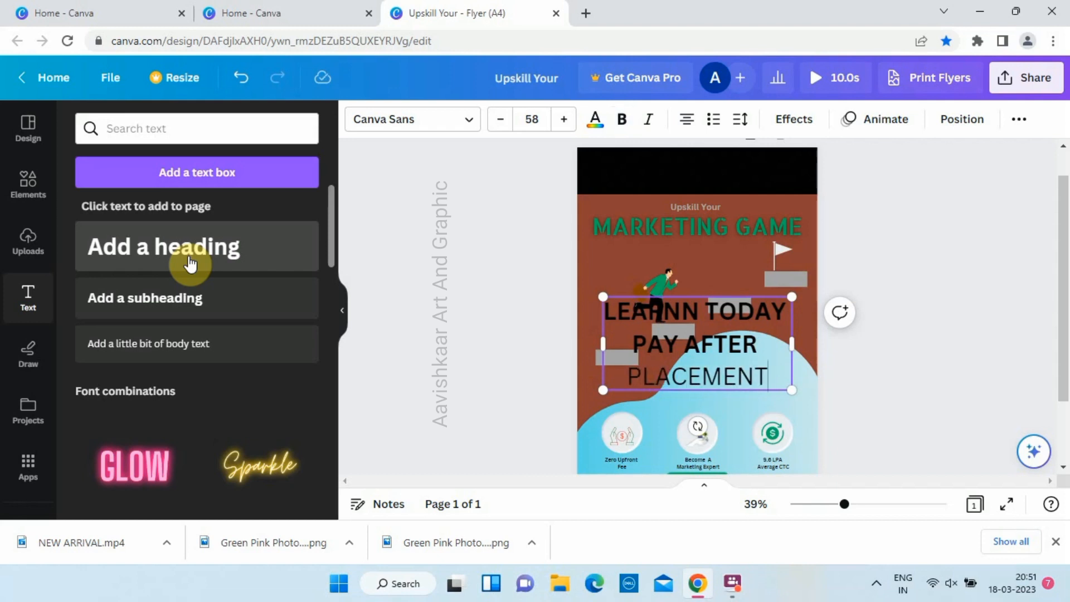
Make the "PLACEMENT" line of the new heading bold
key(ctrl+a)
drag(770, 376, 618, 381)
click(622, 119)
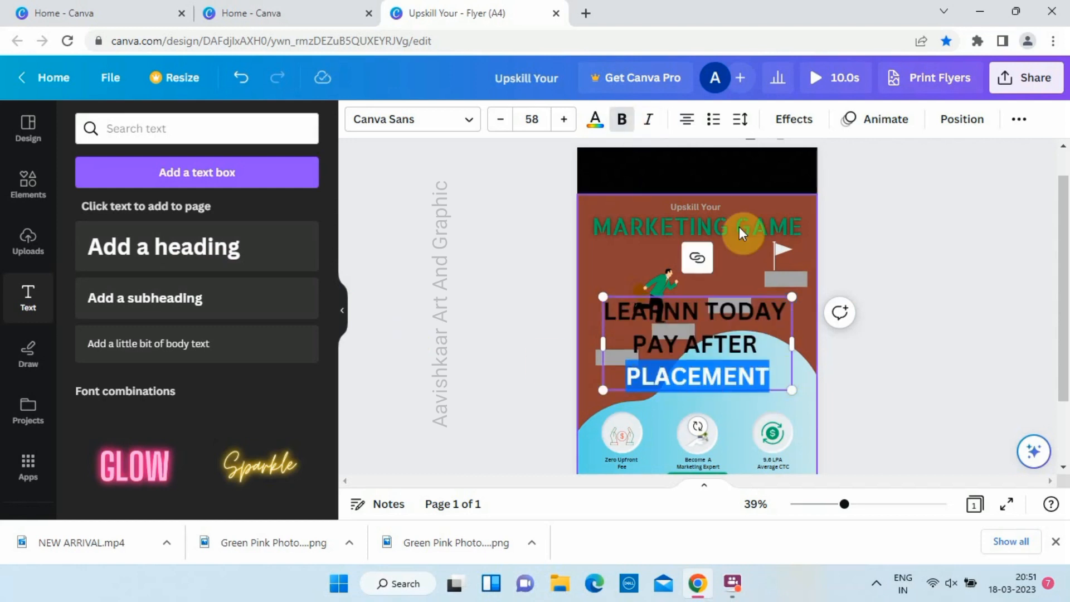
Colour the whole "LEARNN TODAY PAY AFTER PLACEMENT" heading with the light blue document colour and scale it down to size 17.8
key(ctrl+a)
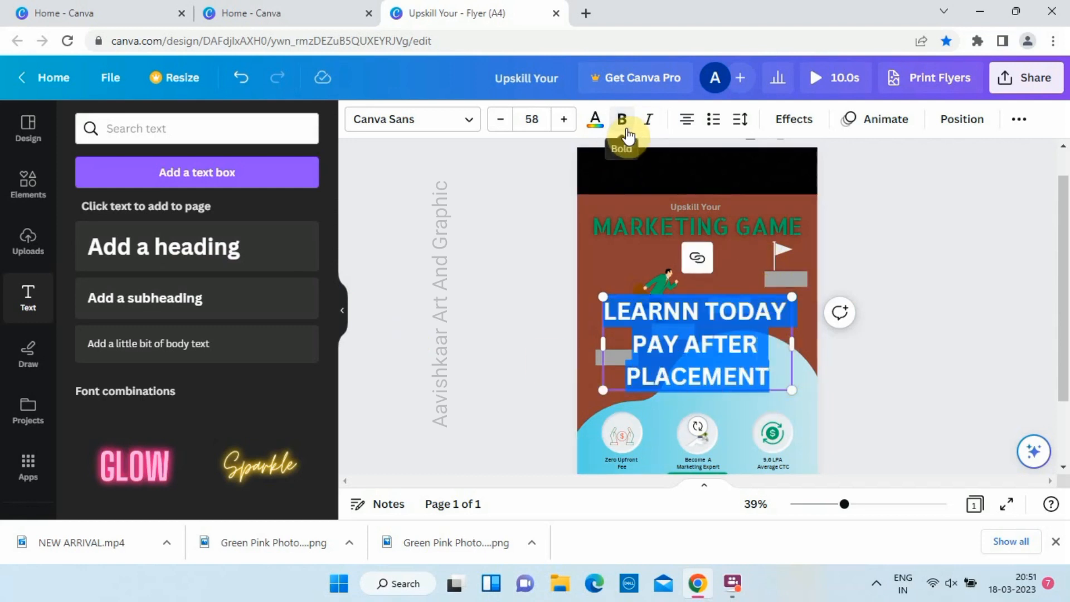
click(596, 119)
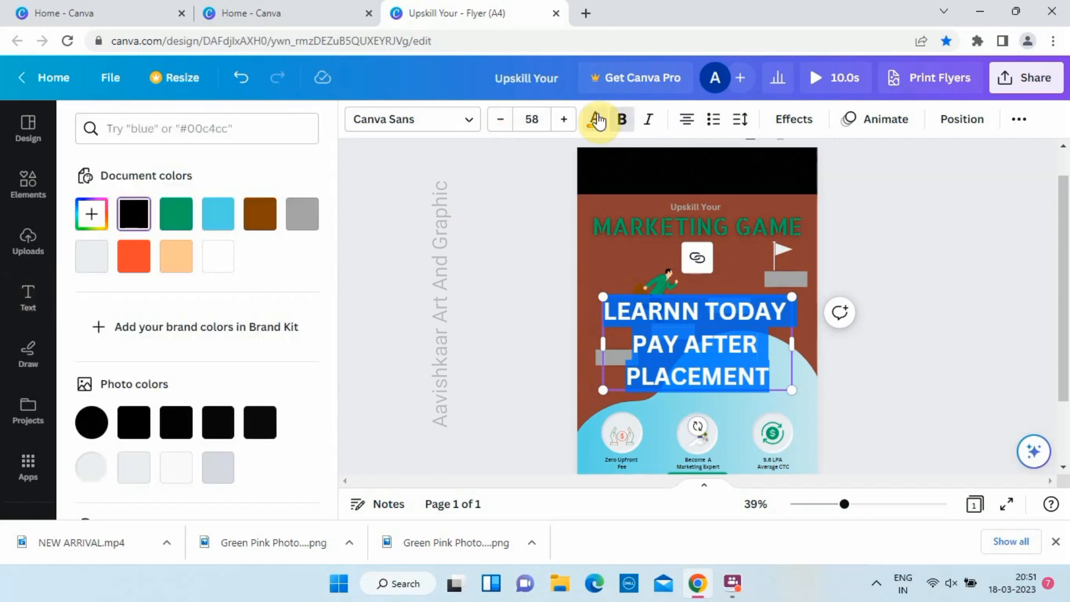
click(217, 218)
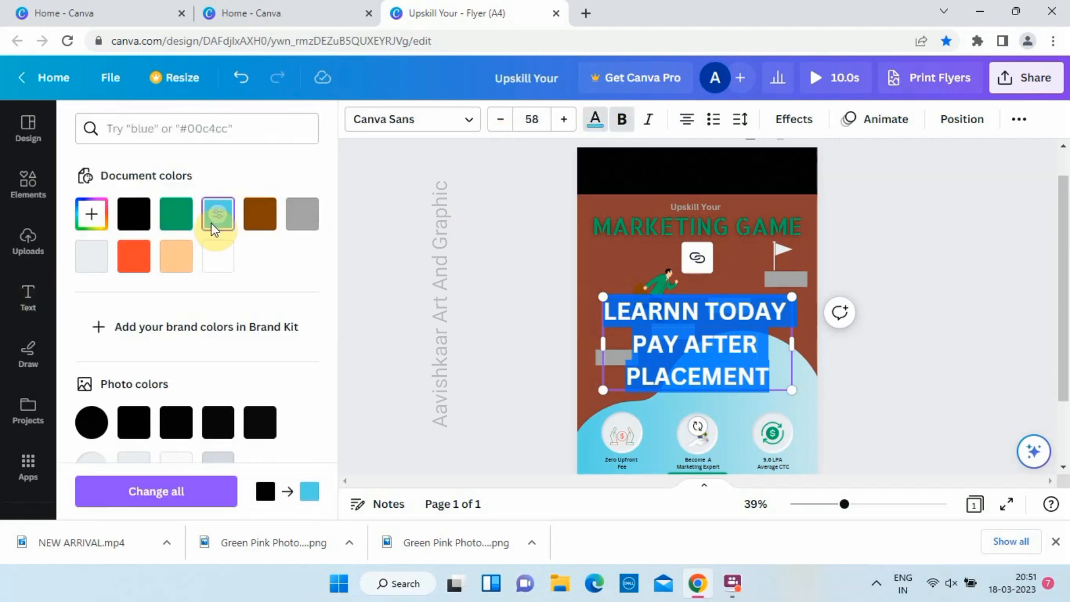
drag(788, 387, 661, 325)
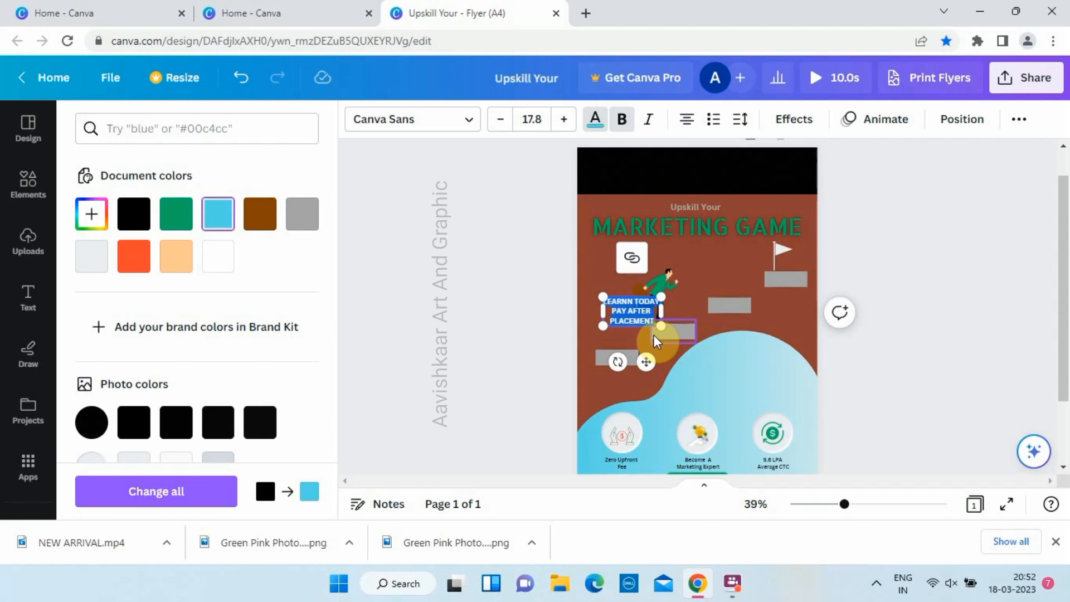
Move the three-line heading to the left end of the black header band and place a duplicate at its right end
drag(646, 360, 626, 221)
click(512, 220)
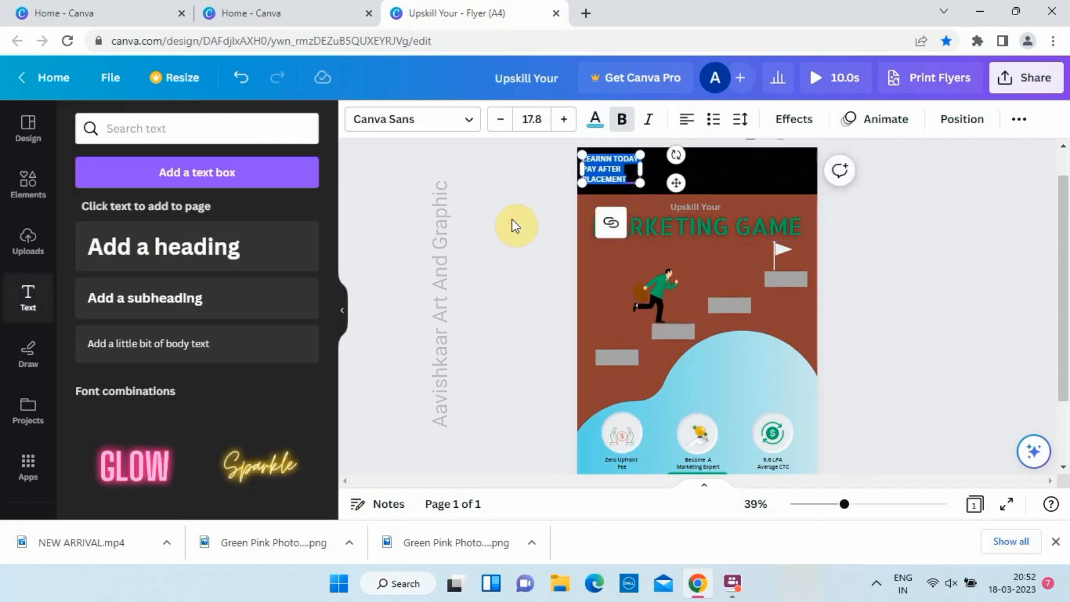
click(617, 173)
key(ctrl+d)
drag(616, 171, 747, 170)
Replace the duplicated heading's text with "YOUR LOGO HERE"
key(BackSpace)
key(BackSpace)
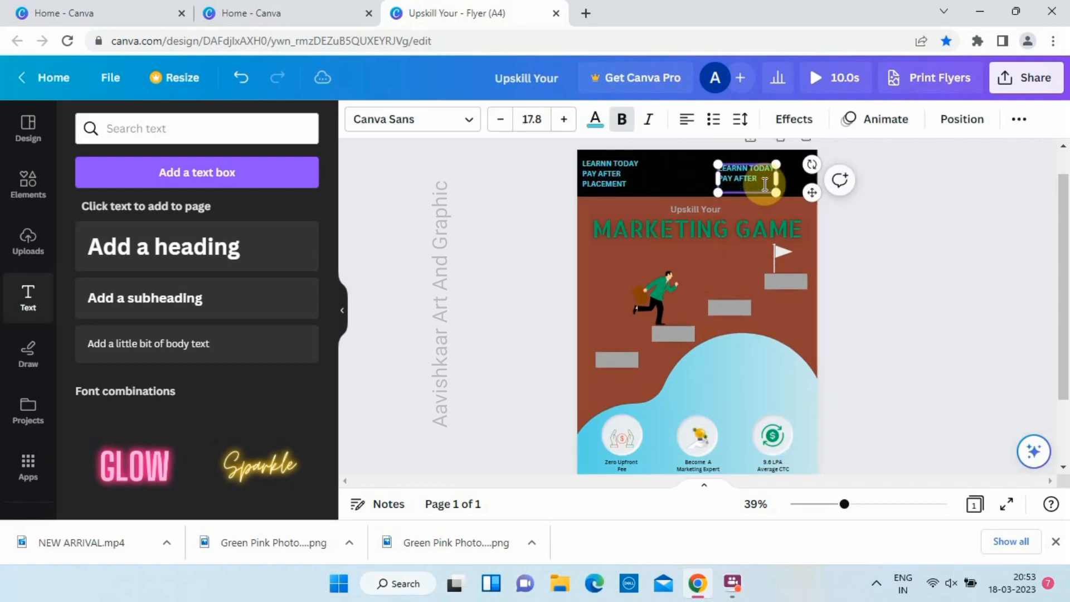
key(BackSpace)
key(BackSpace)
key(BackSpace)
key(BackSpace)
key(BackSpace)
key(BackSpace)
key(BackSpace)
key(BackSpace)
key(BackSpace)
key(BackSpace)
key(BackSpace)
key(BackSpace)
key(BackSpace)
key(BackSpace)
key(BackSpace)
key(BackSpace)
key(BackSpace)
key(BackSpace)
key(BackSpace)
key(BackSpace)
text(10UR LOGO HERE)
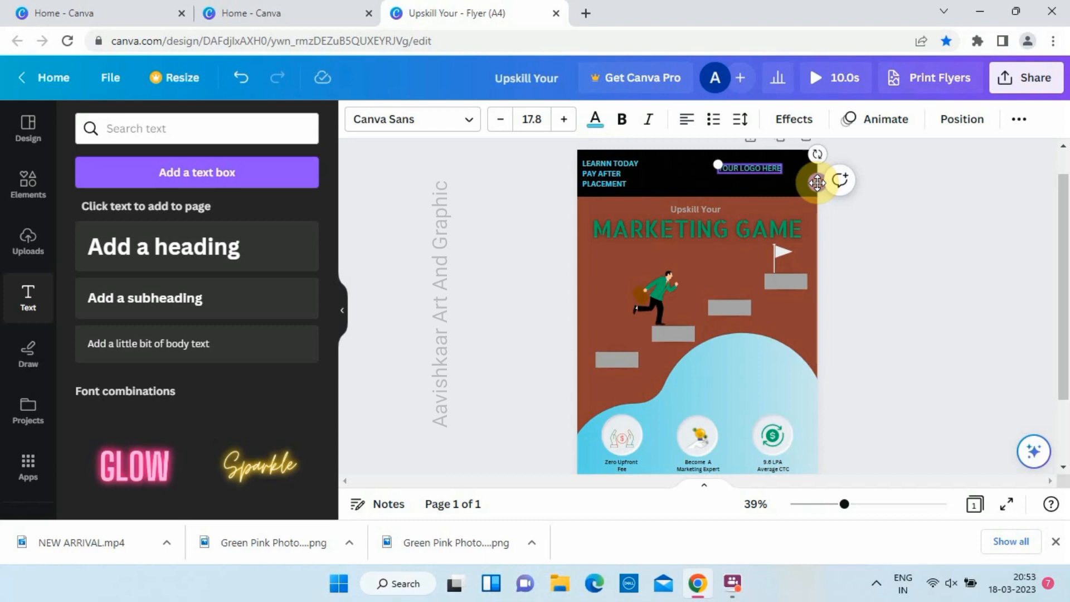
Move "YOUR LOGO HERE" to the lower-right corner of the black band and scale it down to size 13.8
drag(817, 181, 843, 199)
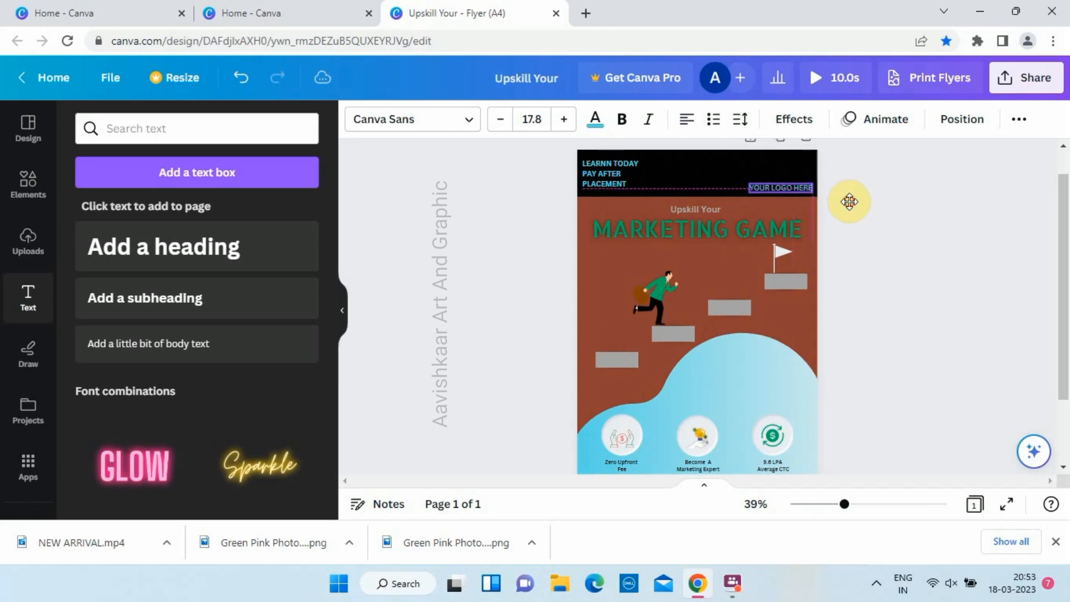
drag(747, 184, 764, 185)
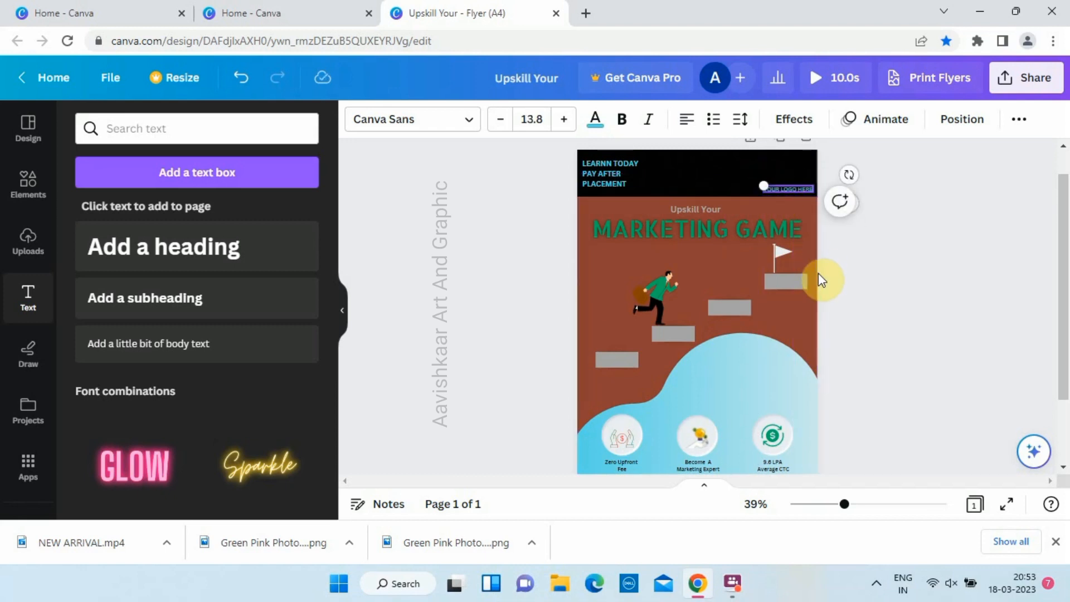
scroll(821, 279, up, 3)
click(960, 225)
click(856, 251)
drag(868, 289, 869, 291)
Colour only the word "LOGO" in "YOUR LOGO HERE" with the dark green document colour
double_click(867, 249)
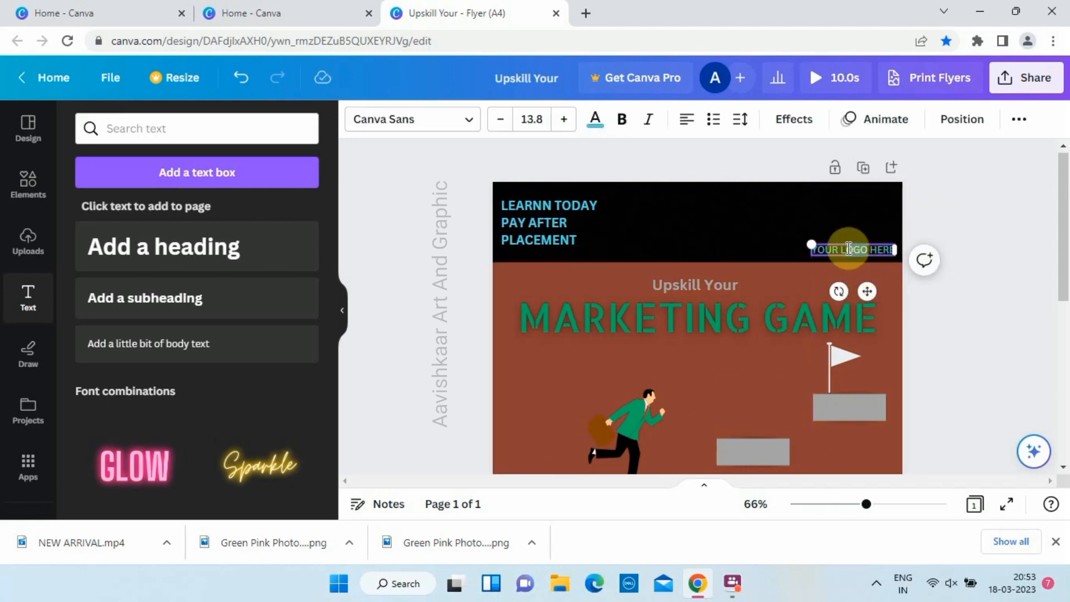
click(592, 119)
click(174, 215)
click(417, 255)
click(417, 253)
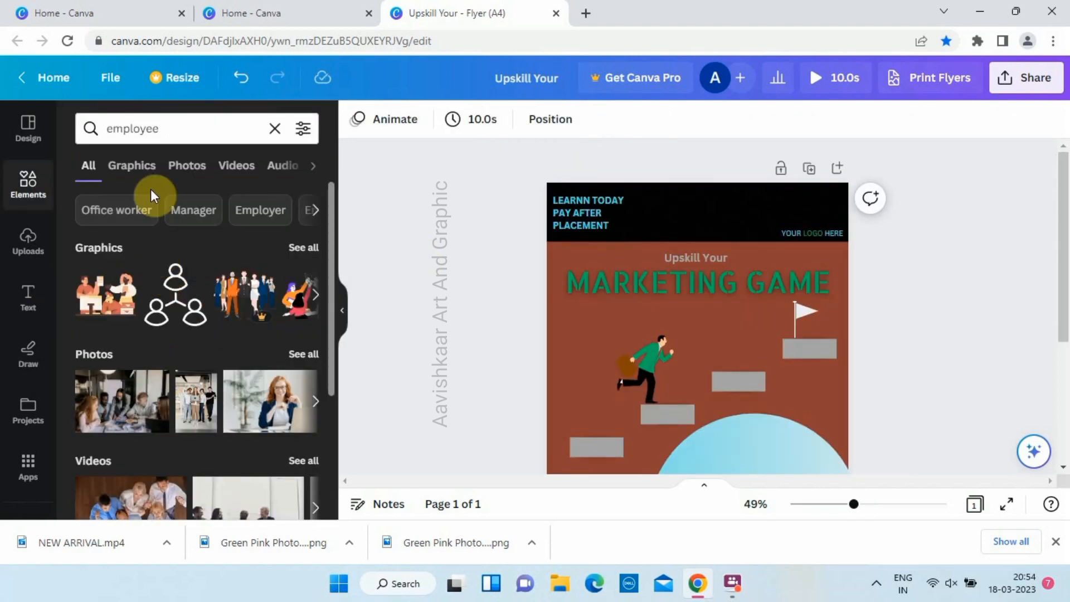
Insert the three-person silhouette from the "employee" graphics, coloured dark green, above "YOUR LOGO HERE" in the black band
click(134, 165)
click(131, 315)
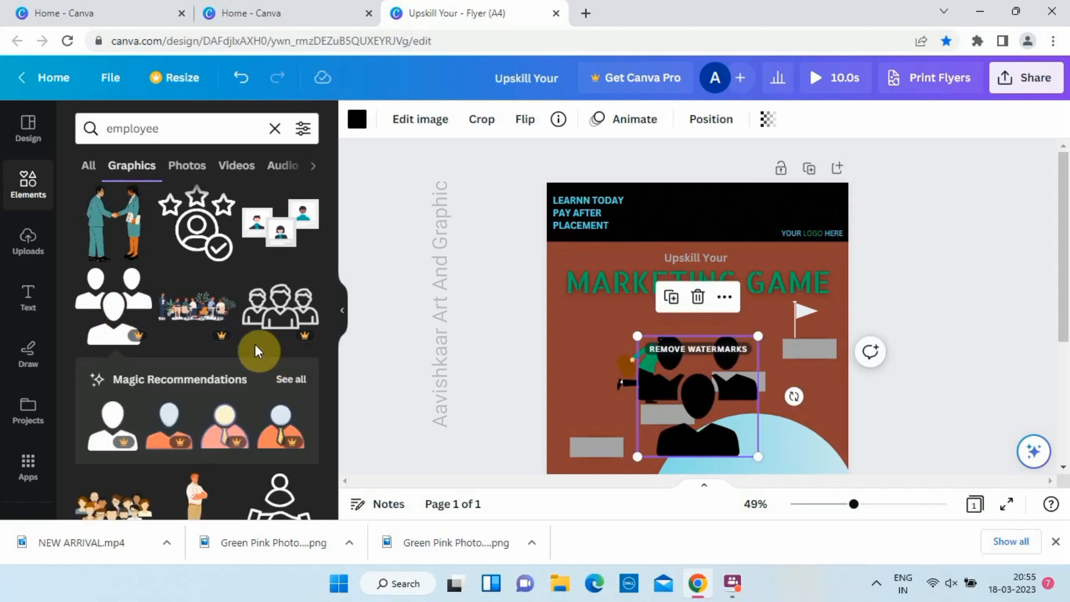
click(368, 116)
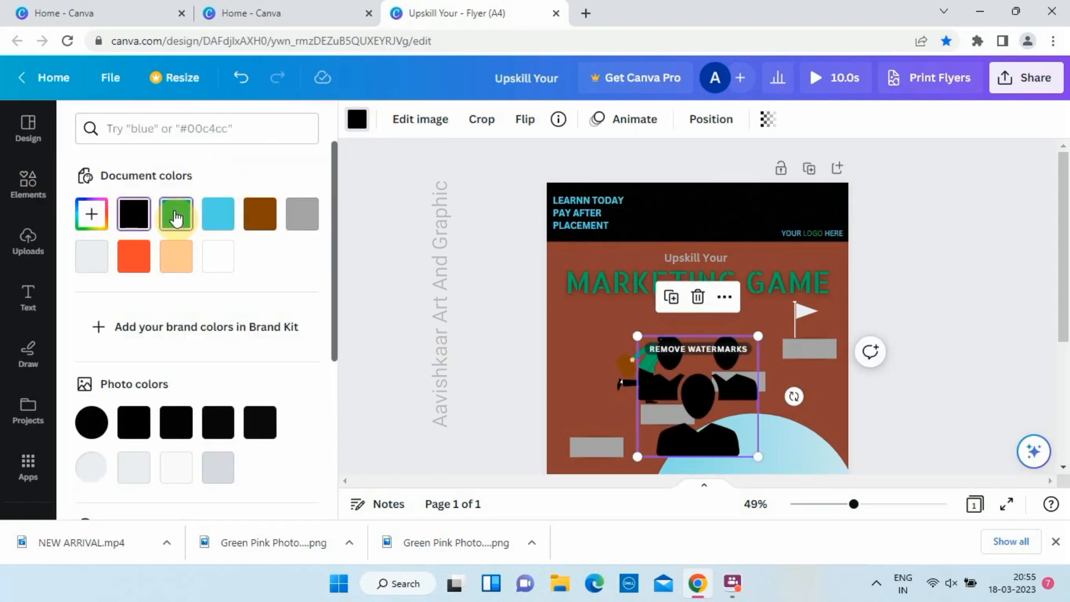
click(176, 214)
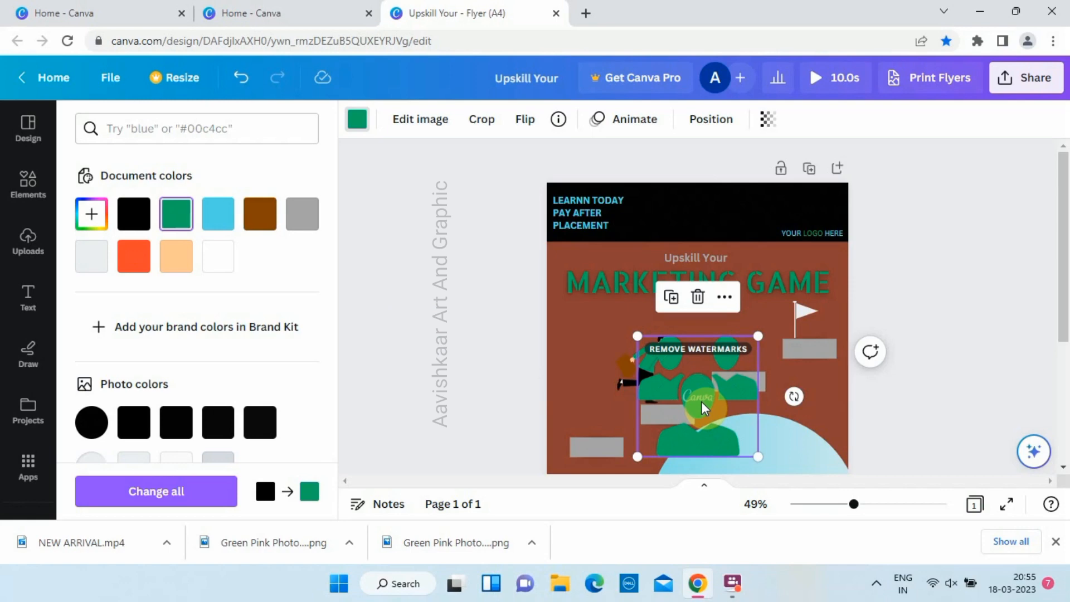
key(Delete)
scroll(927, 303, down, 1)
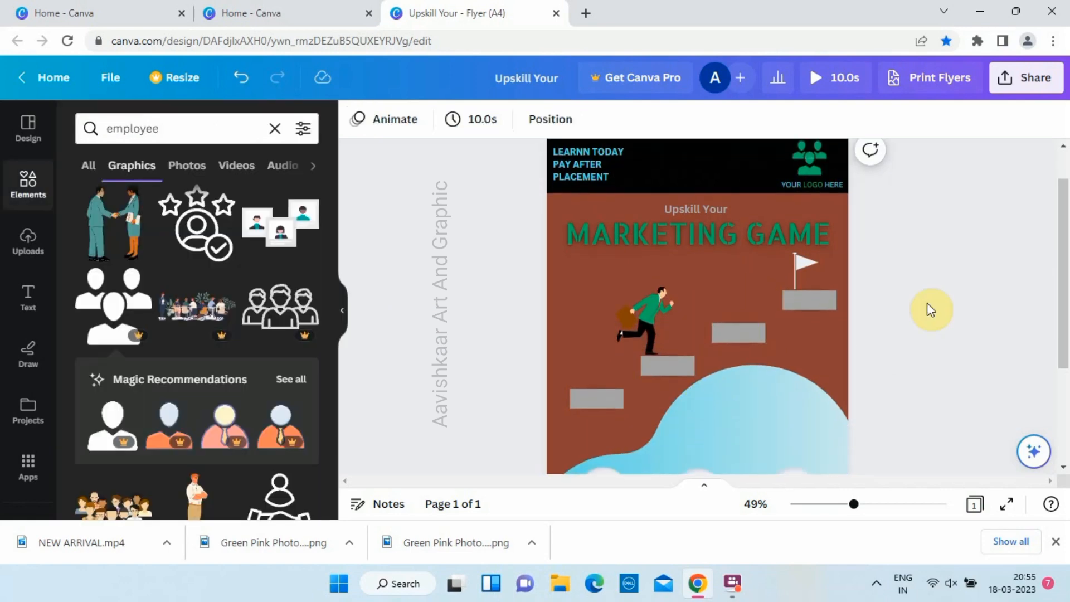
Add a heading with the two lines "INTERPERSONAL" and "SKILL"
scroll(928, 303, down, 1)
click(28, 296)
click(158, 253)
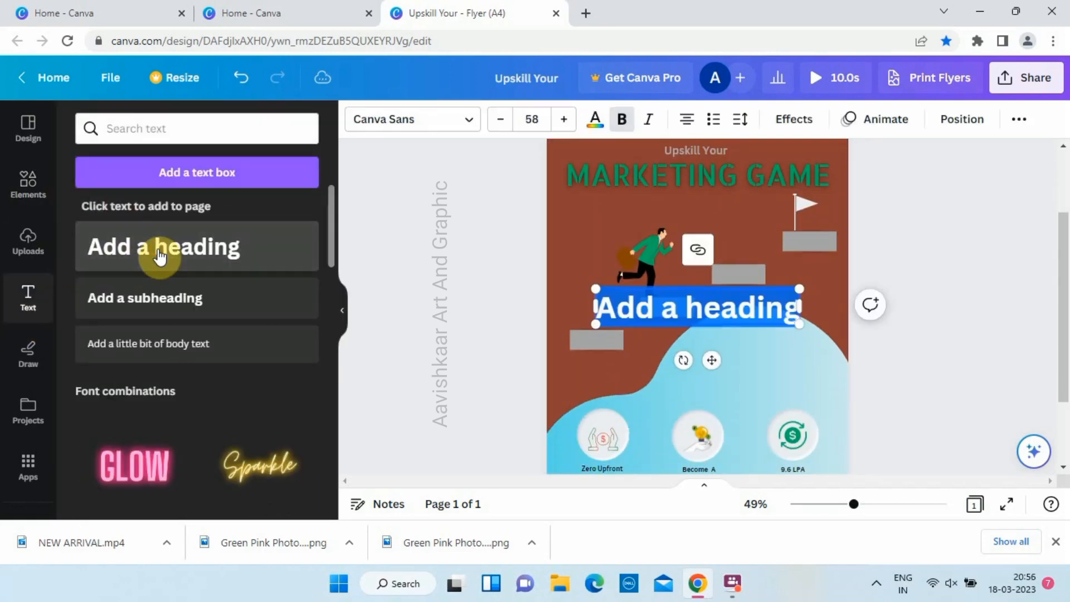
text(INTERP)
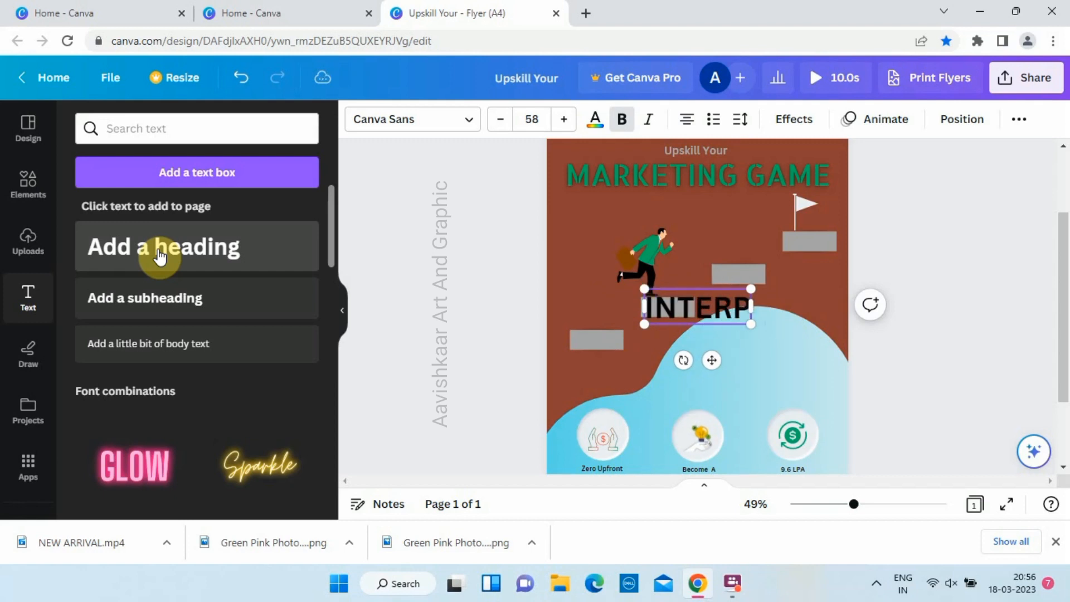
text(ERSONAL)
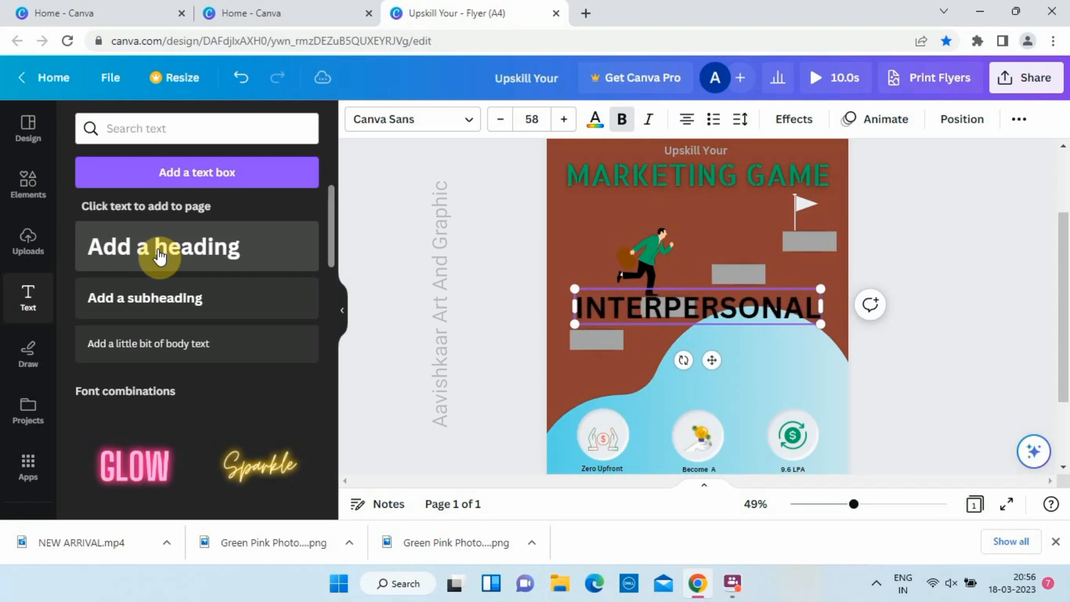
key(Return)
text(SKILL)
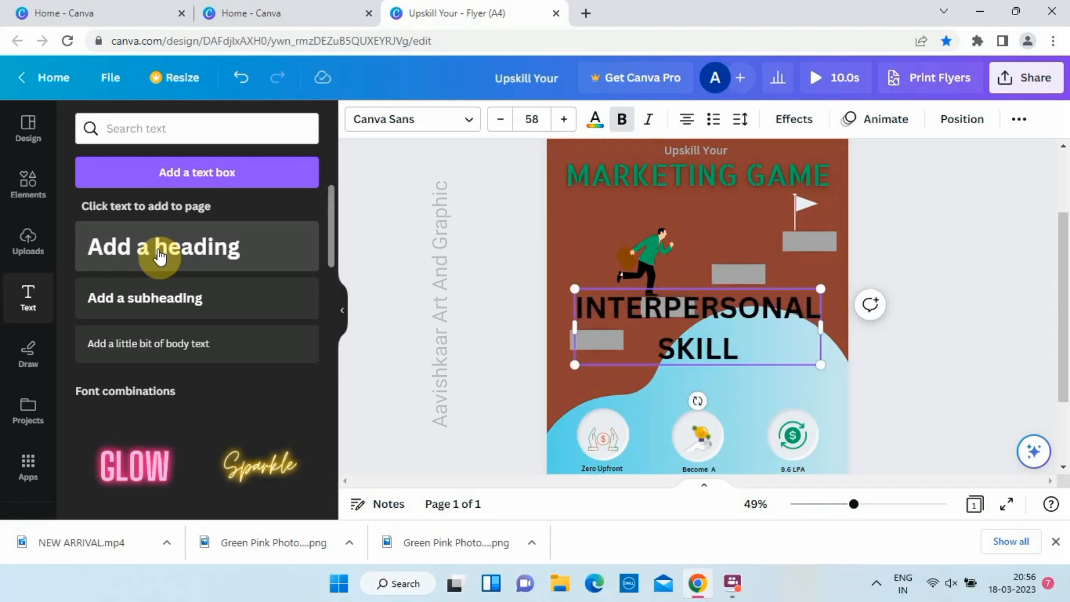
Colour the whole "INTERPERSONAL SKILL" heading light green from the default colours
key(ctrl+a)
click(595, 118)
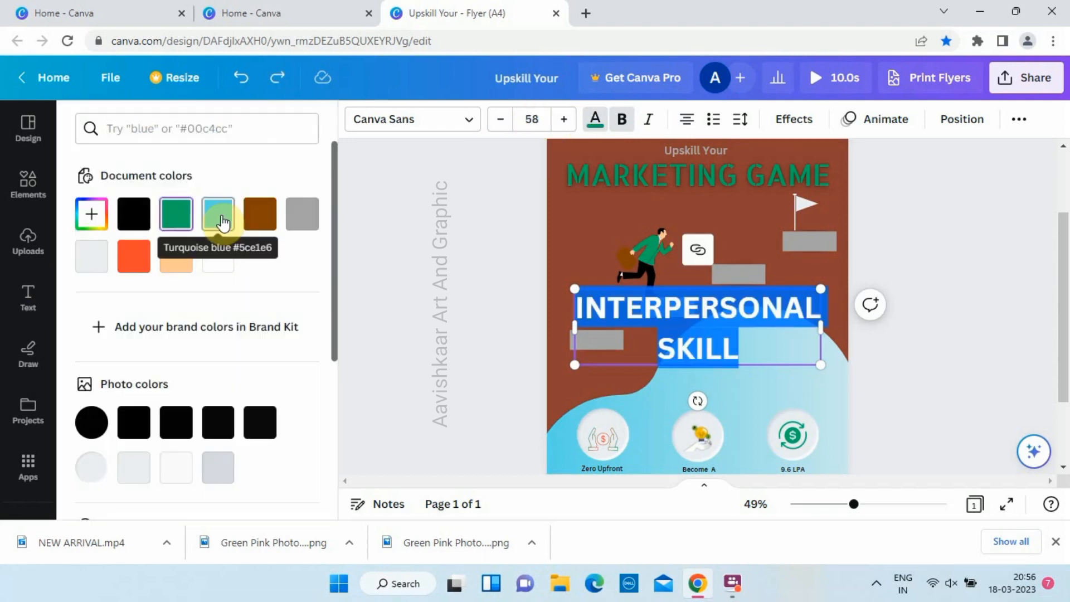
scroll(217, 256, down, 5)
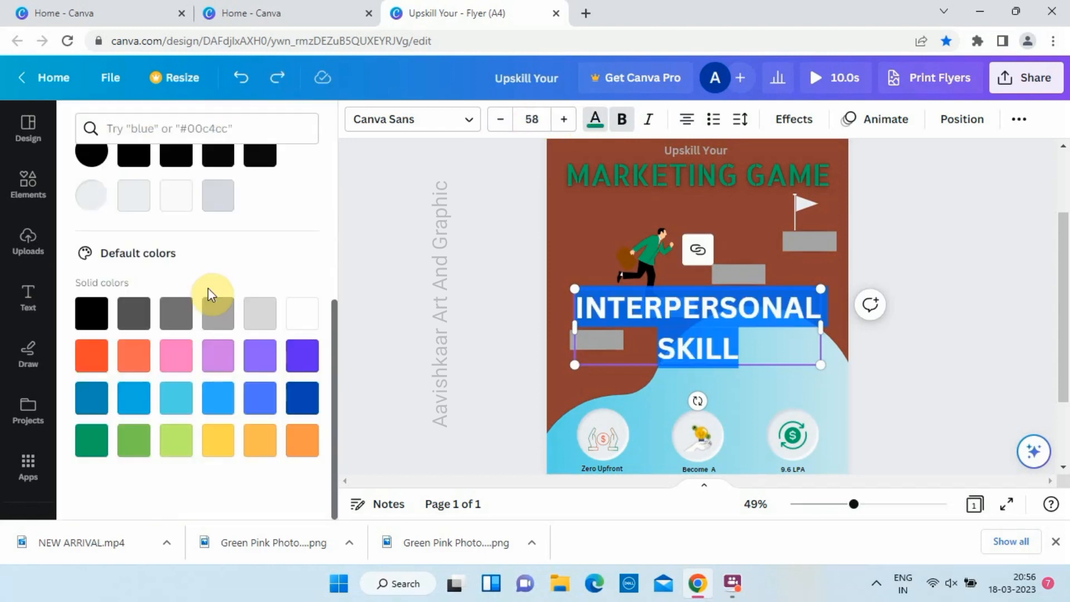
click(133, 441)
click(454, 350)
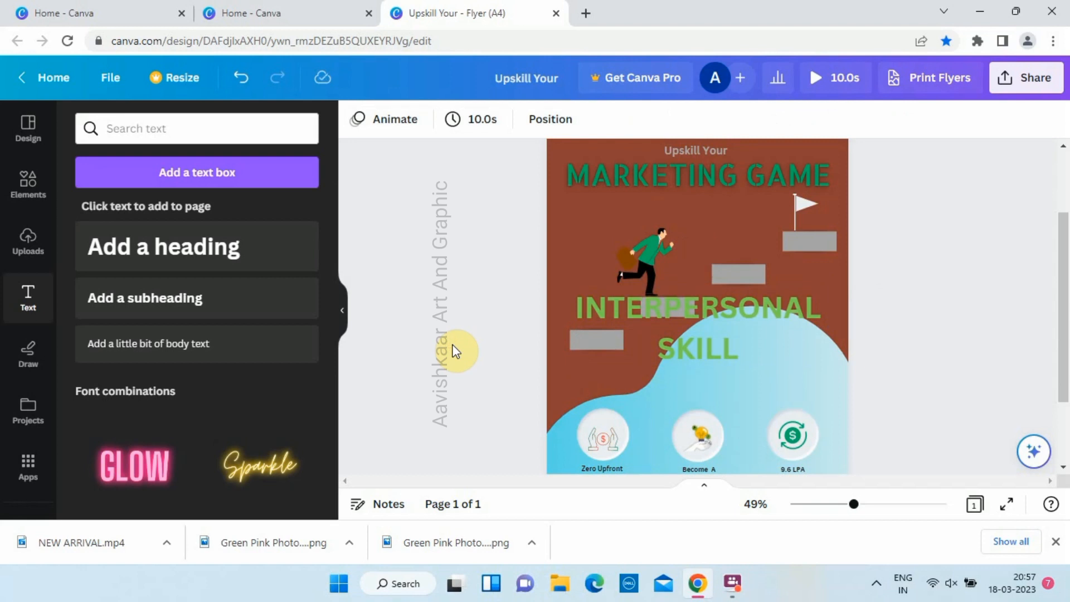
Fit the "INTERPERSONAL SKILL" text at size 11.5 onto the grey step below the flag and colour it orange-red
drag(751, 310, 801, 246)
drag(871, 300, 676, 240)
drag(666, 277, 821, 292)
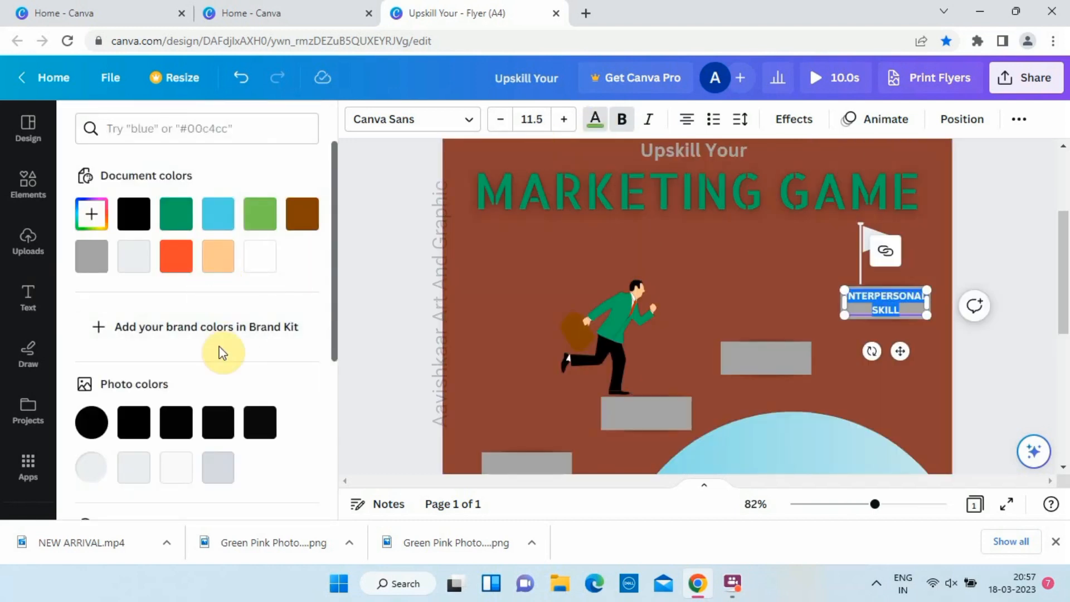
click(260, 213)
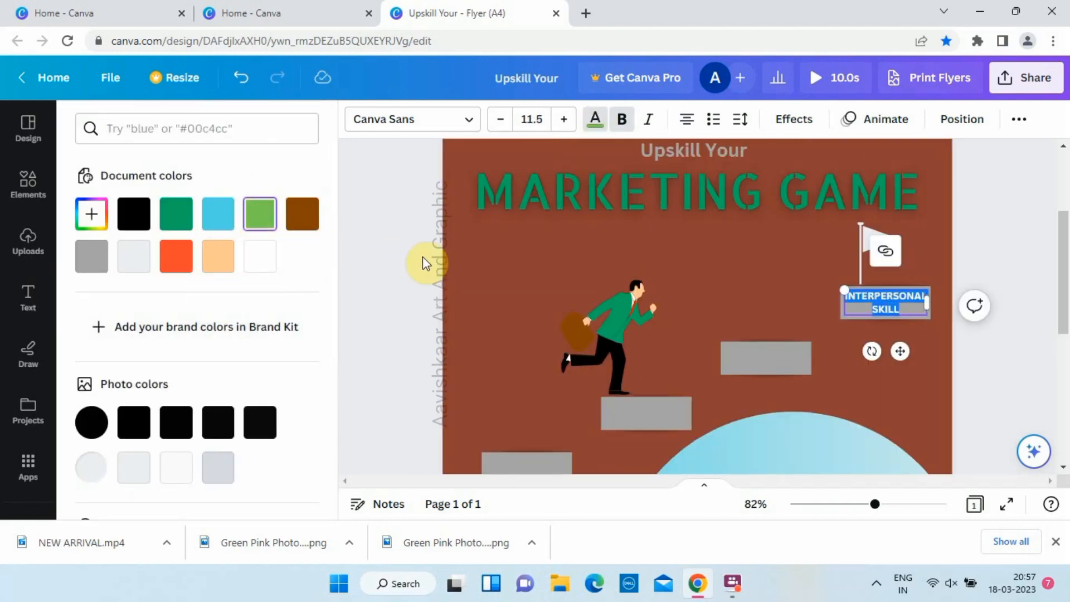
click(428, 260)
Duplicate the "INTERPERSONAL SKILL" label onto the next lower grey step and change its text to "ADAPTIBILITY"
click(884, 312)
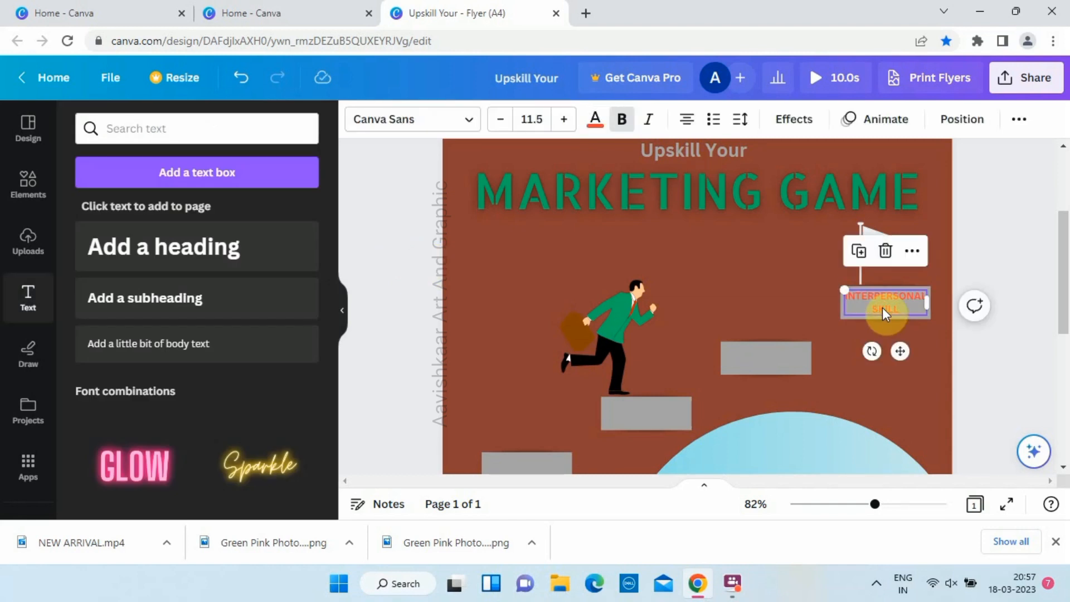
key(ctrl+d)
drag(883, 312, 756, 357)
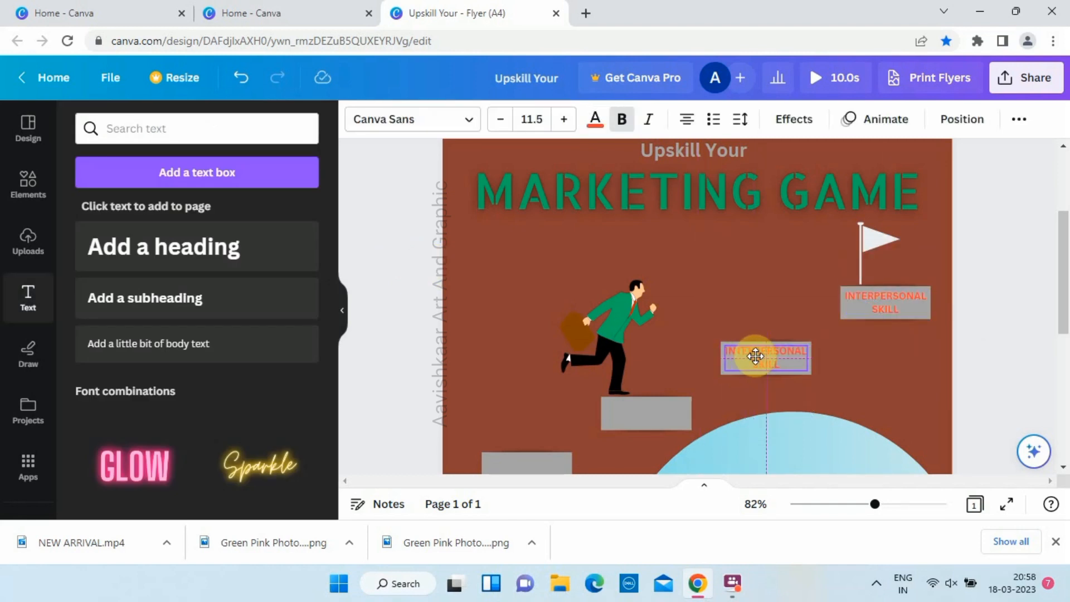
double_click(756, 357)
text(ADAPTIBILITY)
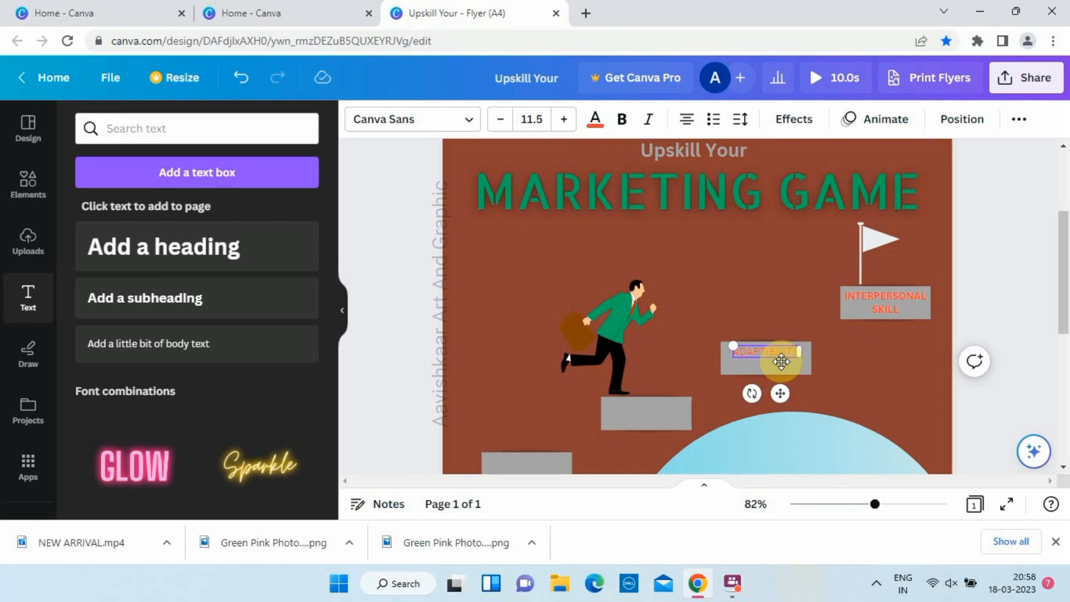
Make the "ADAPTIBILITY" label bold and centre it on its grey step
key(ctrl+a)
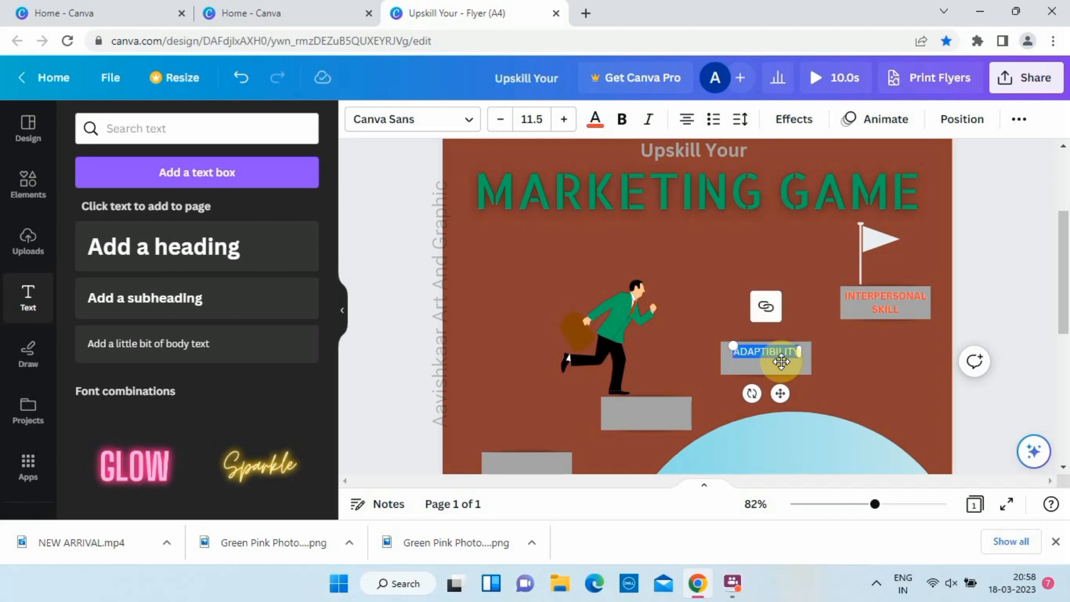
click(622, 118)
drag(780, 392, 782, 400)
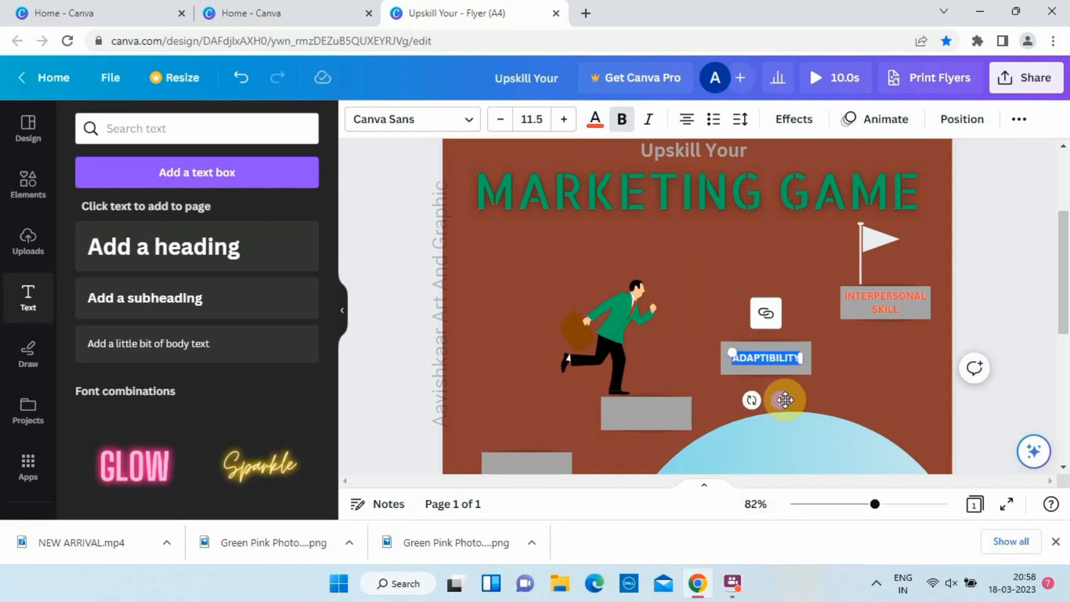
click(838, 375)
Duplicate the "ADAPTIBILITY" label onto the grey step under the runner and change it to "LEADERSHIP" in bold
click(779, 357)
key(ctrl+d)
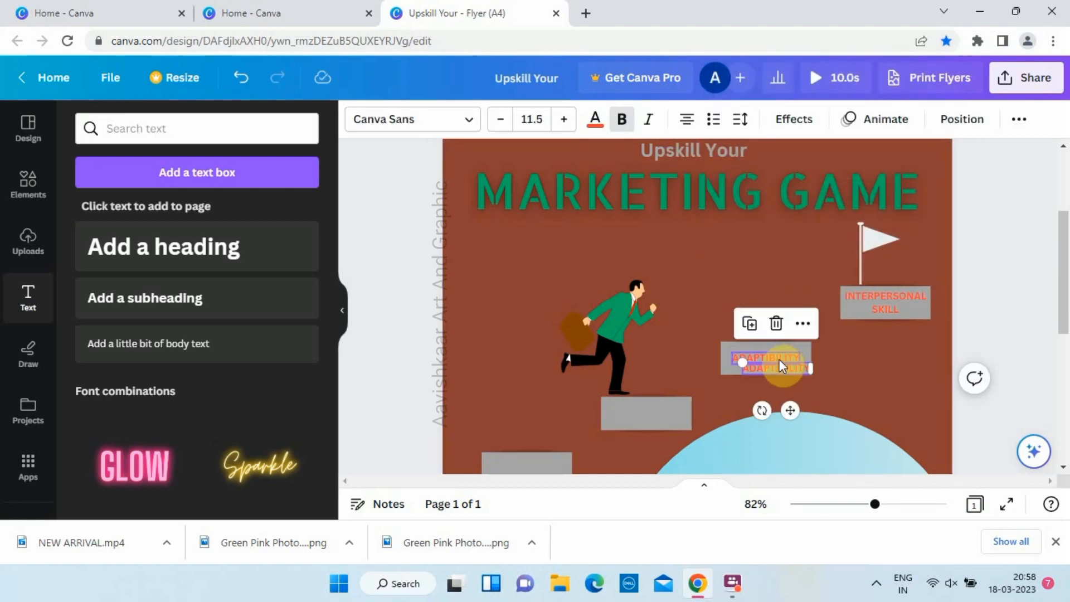
drag(789, 410, 662, 458)
text(LEADERSHIP)
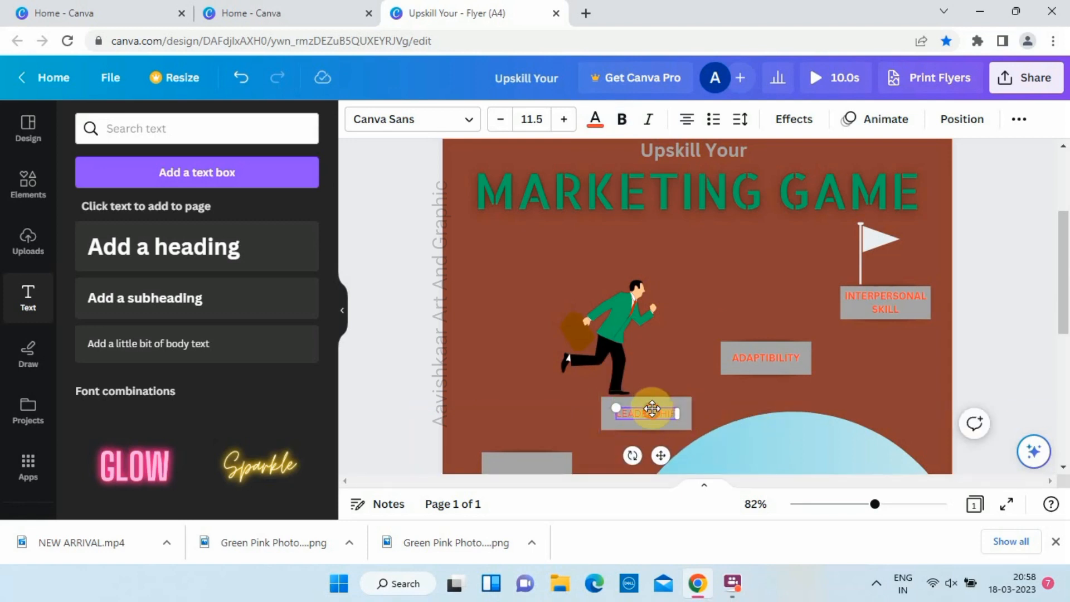
double_click(654, 411)
click(622, 119)
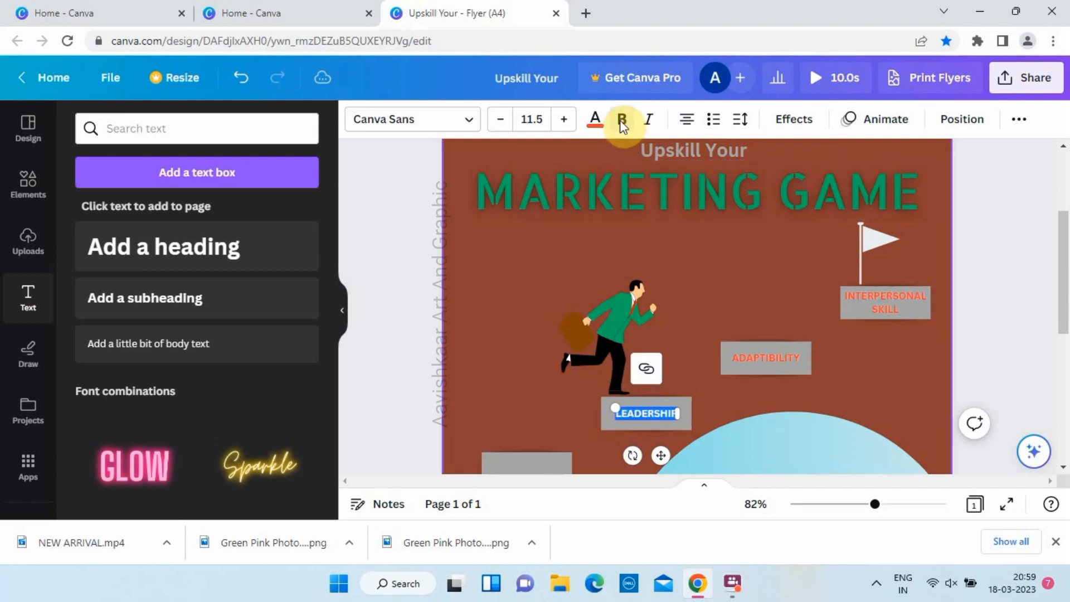
Duplicate the "LEADERSHIP" label onto the lowest grey step and change its text to "COMMUNICATION"
scroll(688, 310, down, 2)
click(715, 310)
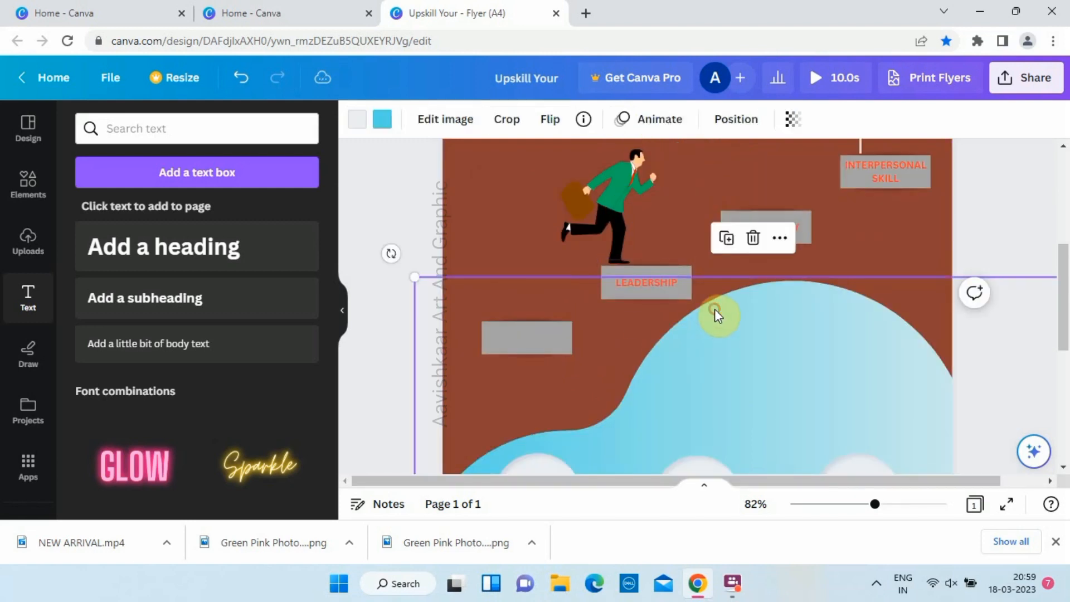
click(666, 286)
drag(661, 325, 540, 379)
double_click(548, 337)
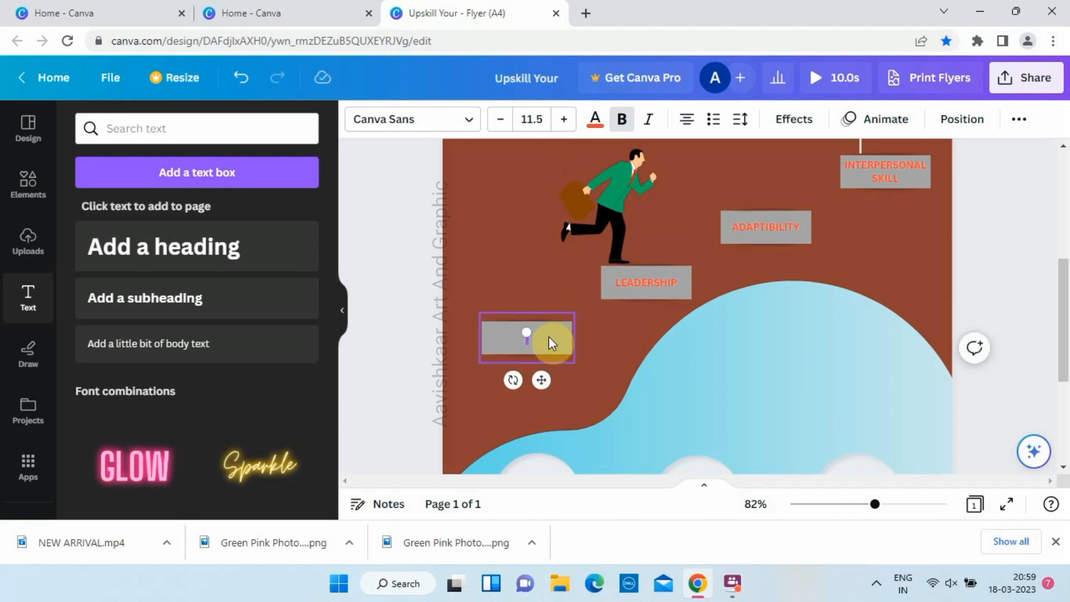
text(COMMUNICATION)
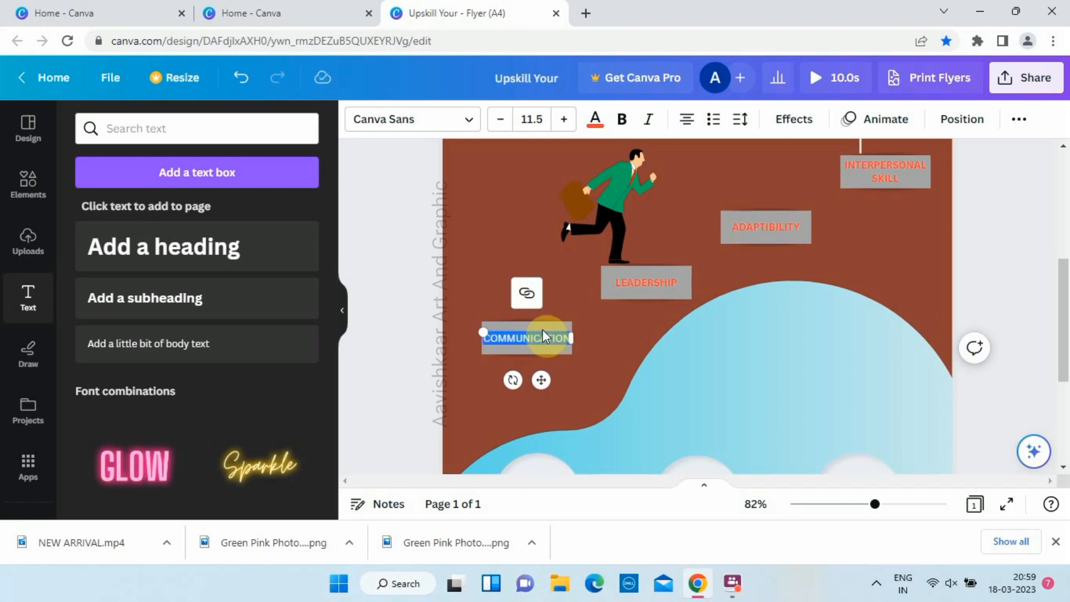
Make the "COMMUNICATION" label bold and reduce its font size slightly
click(622, 119)
click(398, 249)
click(519, 338)
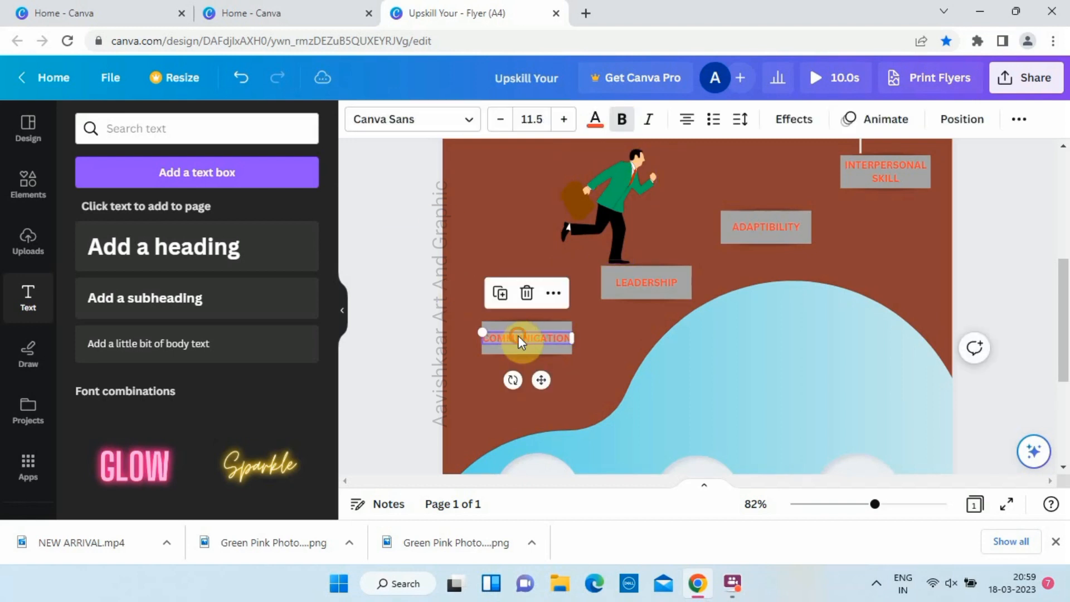
click(500, 119)
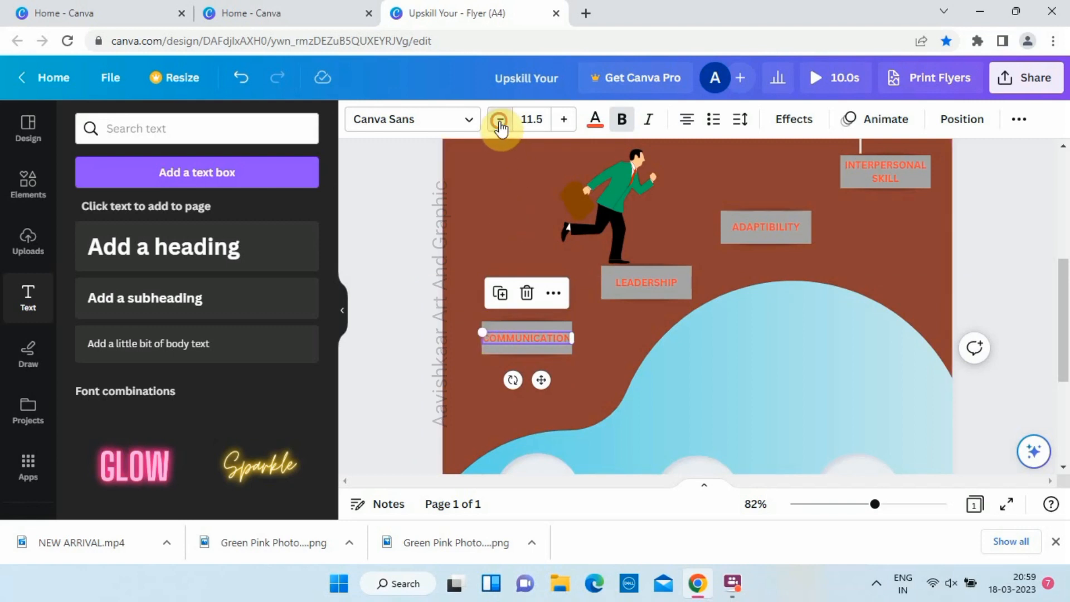
click(416, 256)
ctrl+scroll(409, 340, down, 4)
ctrl+scroll(410, 340, down, 1)
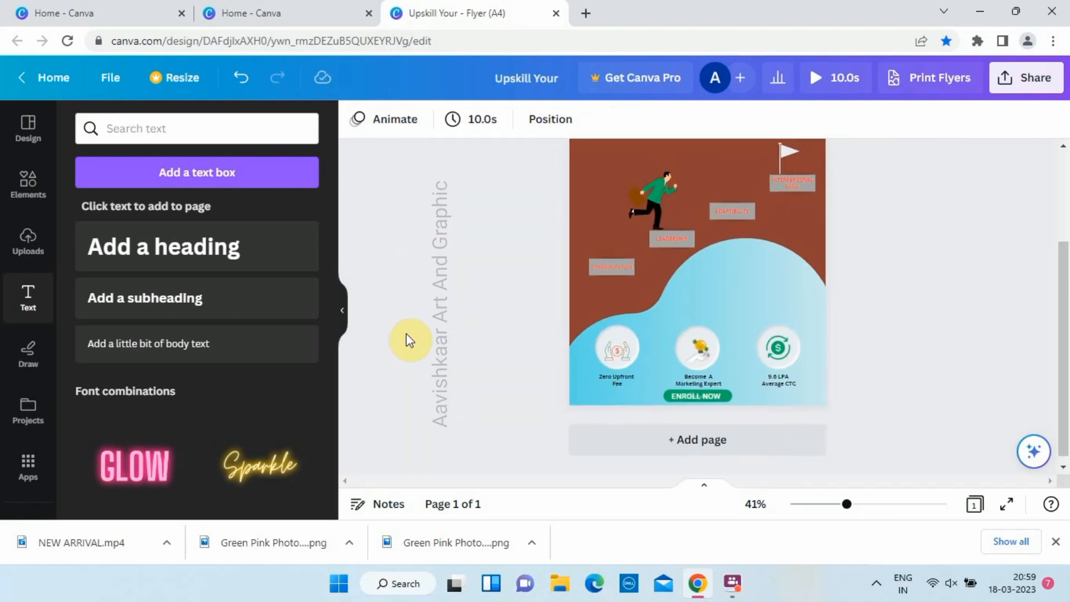
scroll(410, 340, up, 3)
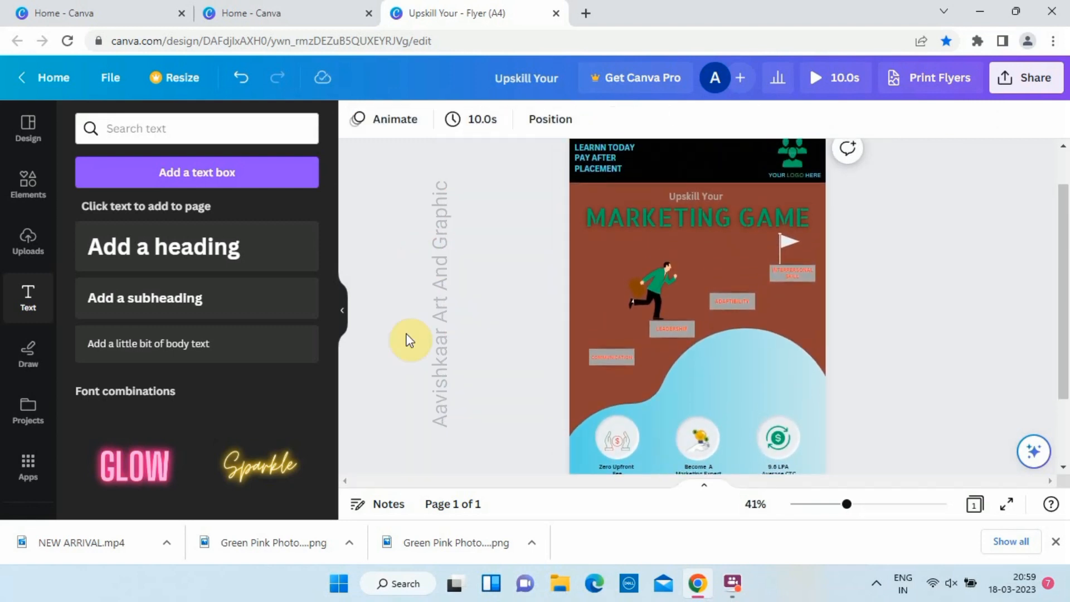
Download the finished flyer as an MP4 video
scroll(410, 339, down, 1)
scroll(410, 340, up, 1)
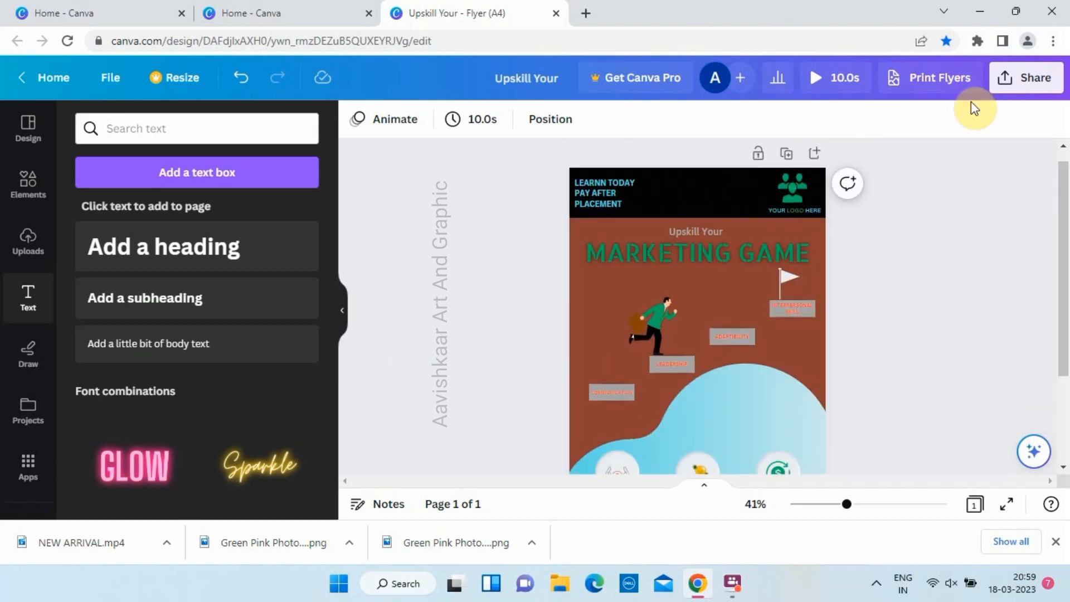
click(1012, 83)
scroll(859, 412, down, 3)
click(850, 330)
click(944, 335)
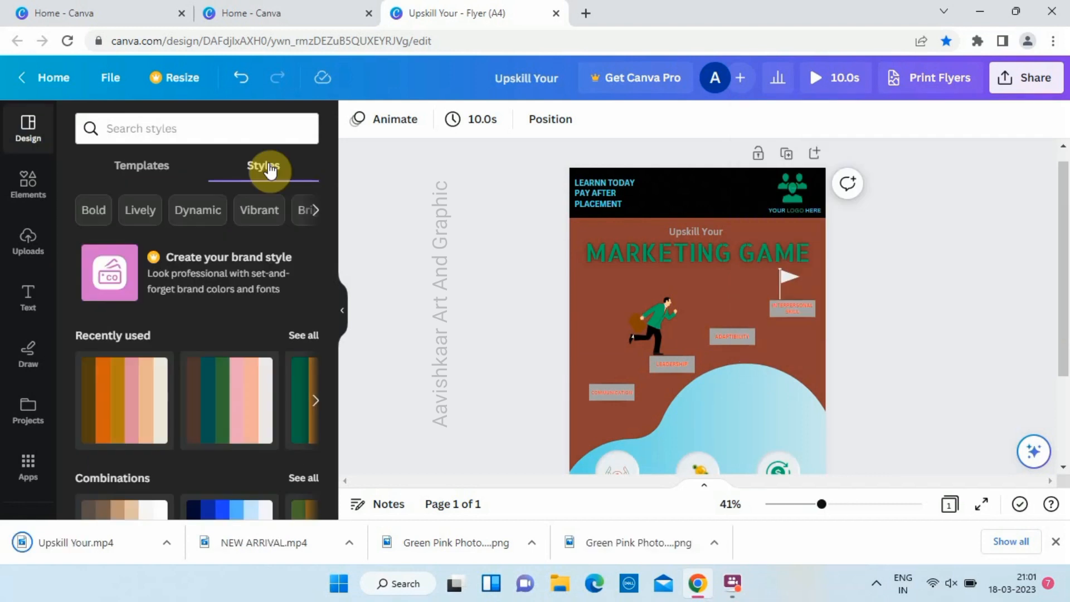
Try the green, orange, blue, turquoise and white colour palette on the flyer and shuffle its colours through several variations
scroll(167, 335, down, 5)
click(125, 414)
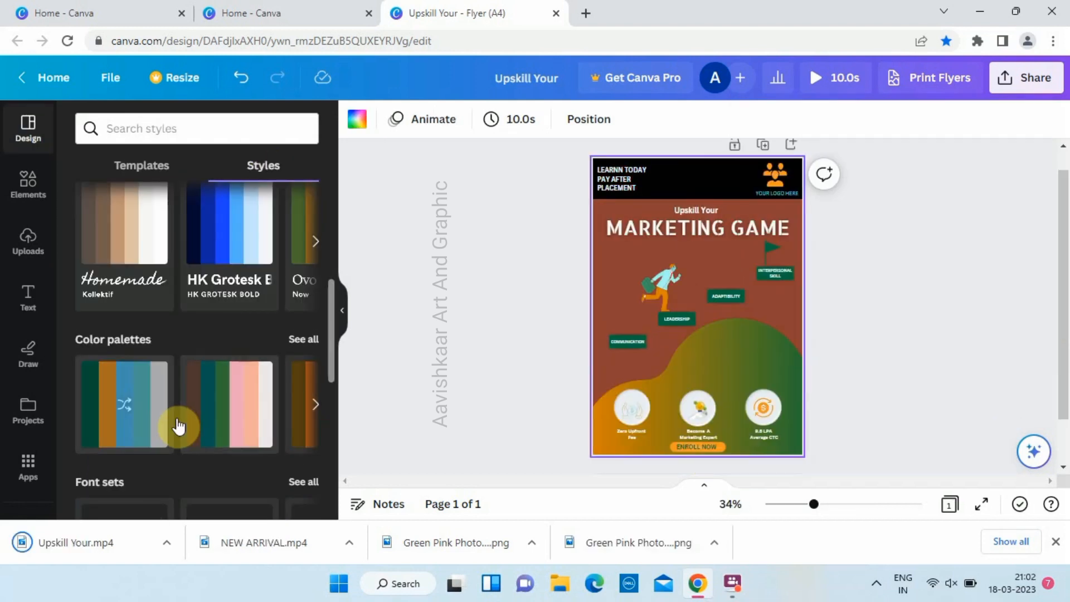
click(126, 411)
click(127, 410)
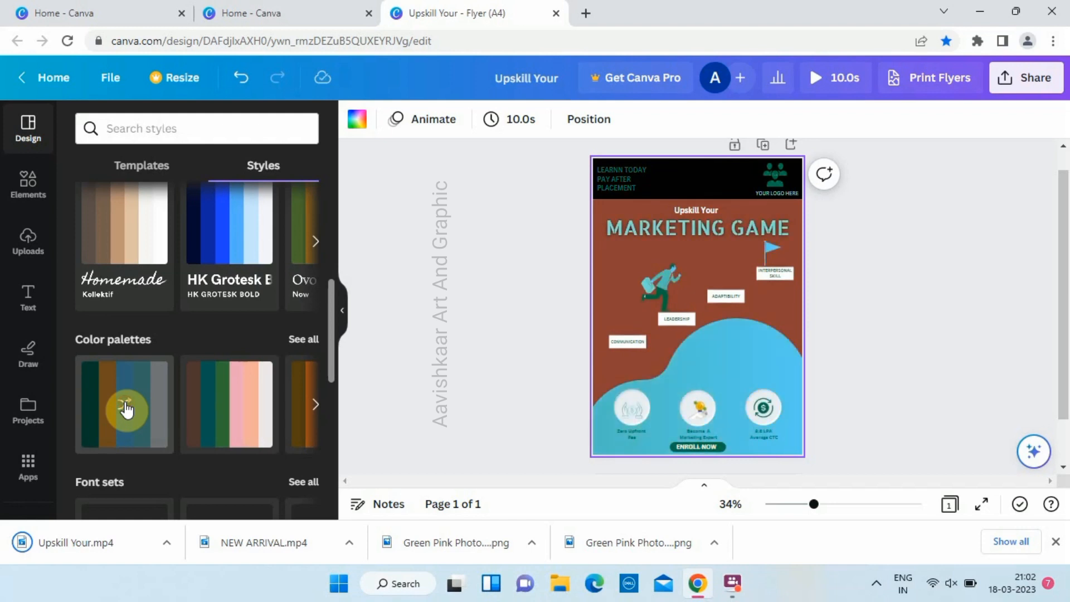
click(127, 409)
click(127, 410)
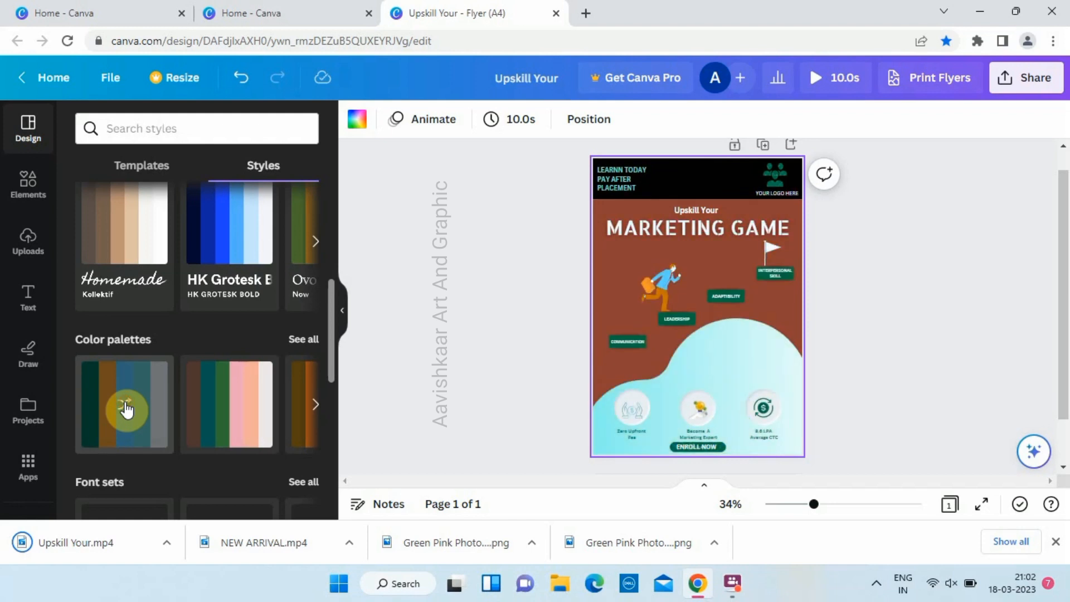
click(127, 409)
click(126, 410)
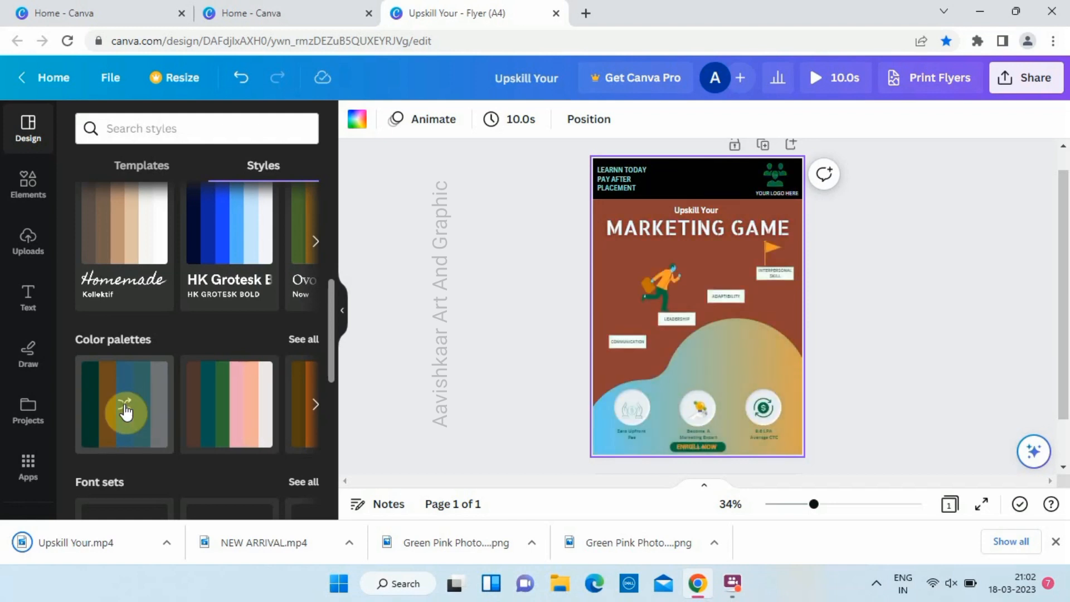
click(126, 410)
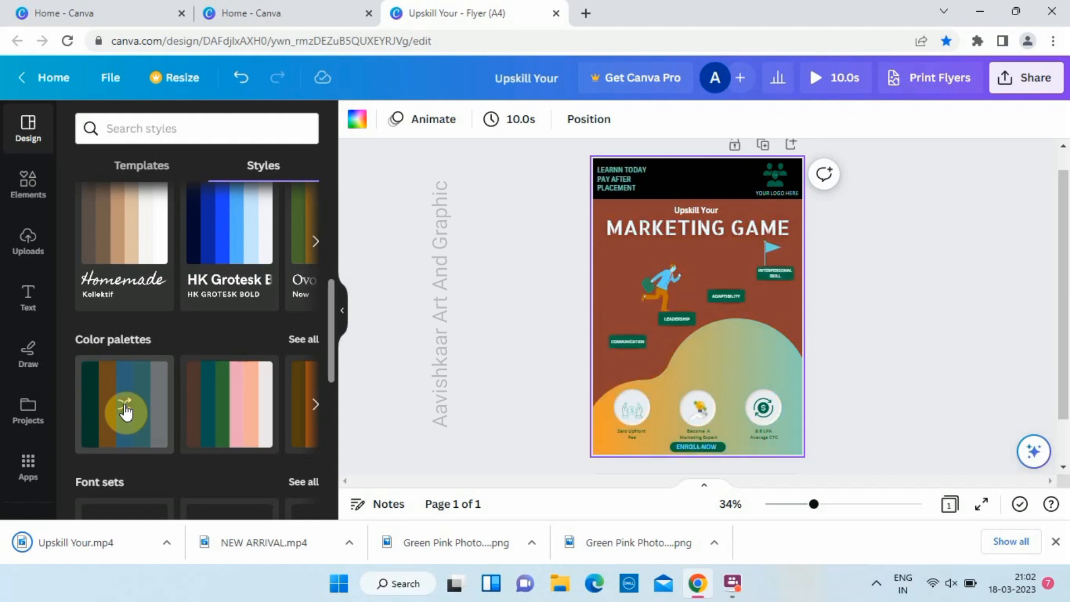
Apply the brown, teal, green and pink palette, shuffling until the wave is dark teal, the steps white and the "ENROLL NOW" button pink
click(243, 409)
click(231, 409)
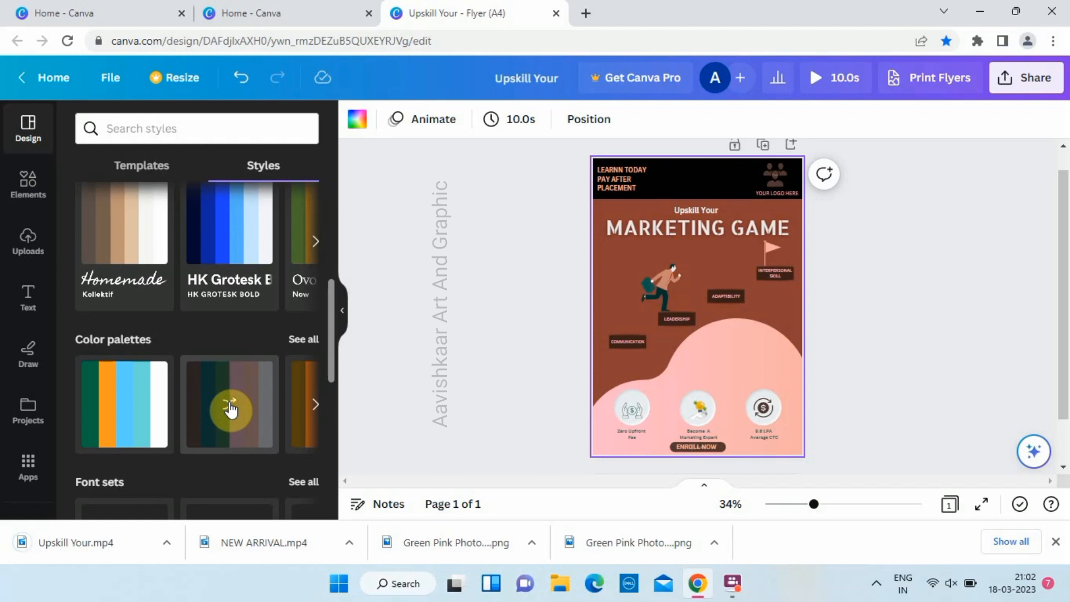
click(230, 410)
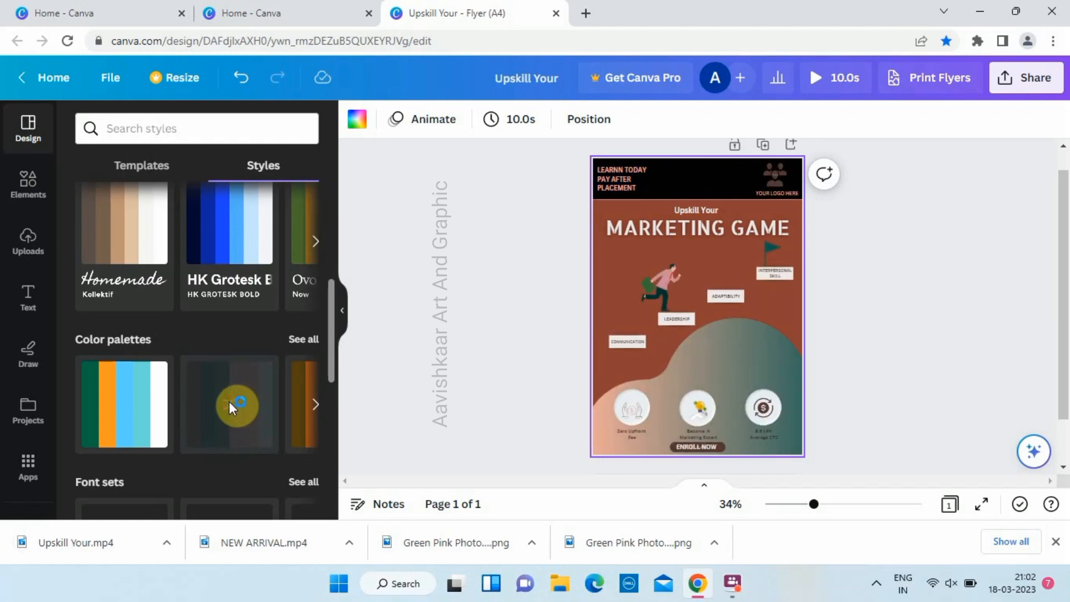
click(229, 401)
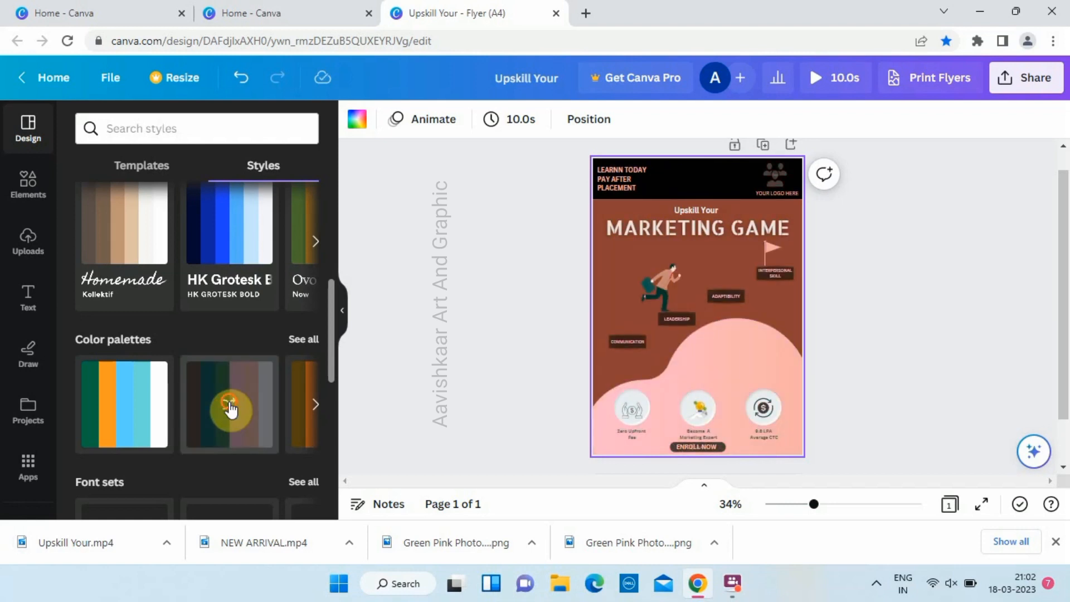
click(229, 402)
click(230, 402)
click(231, 408)
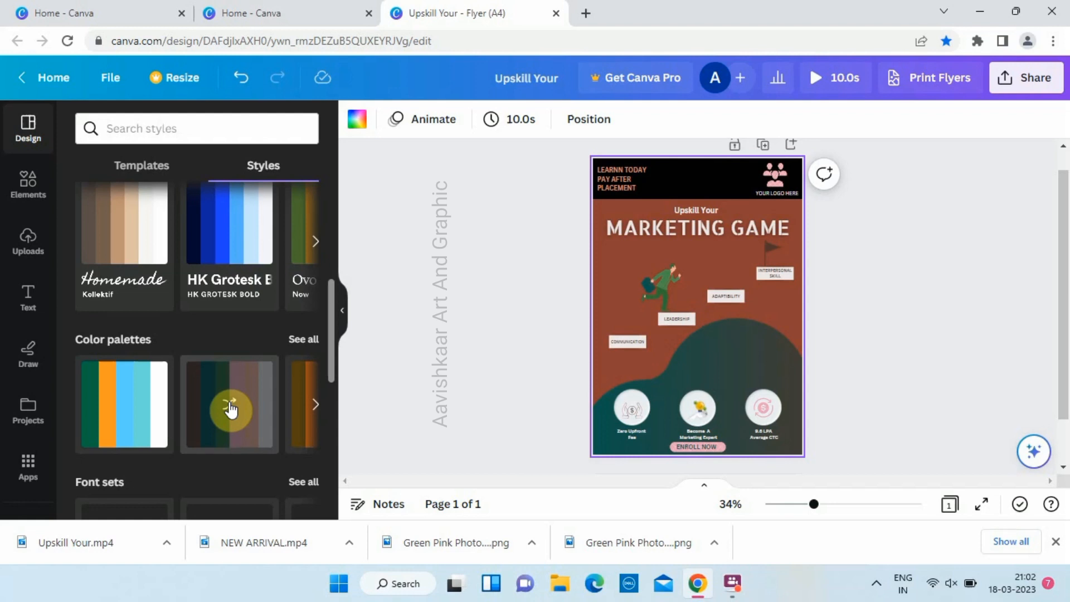
click(498, 312)
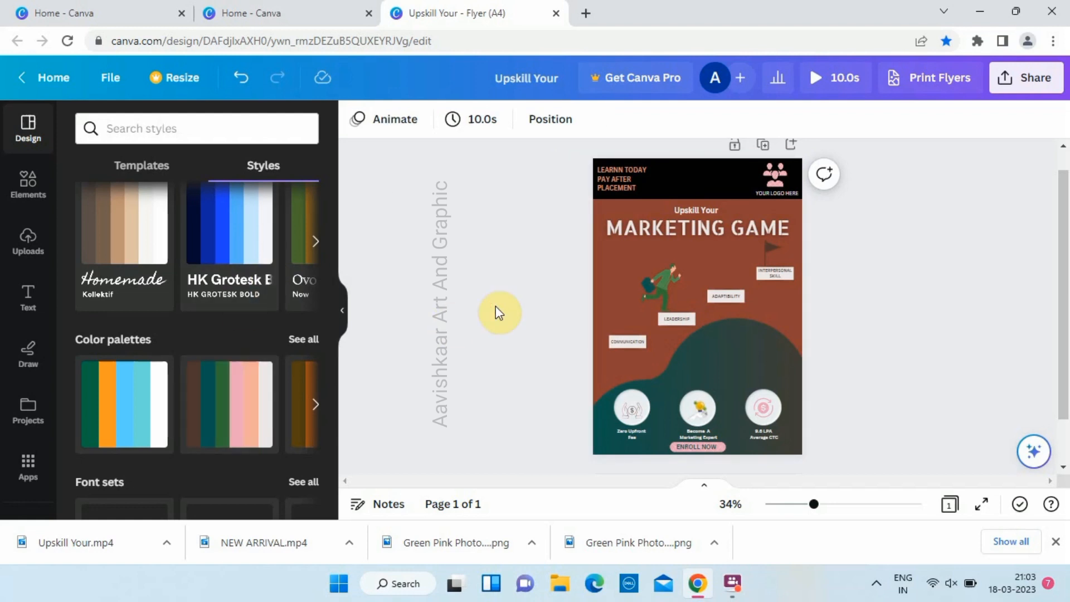